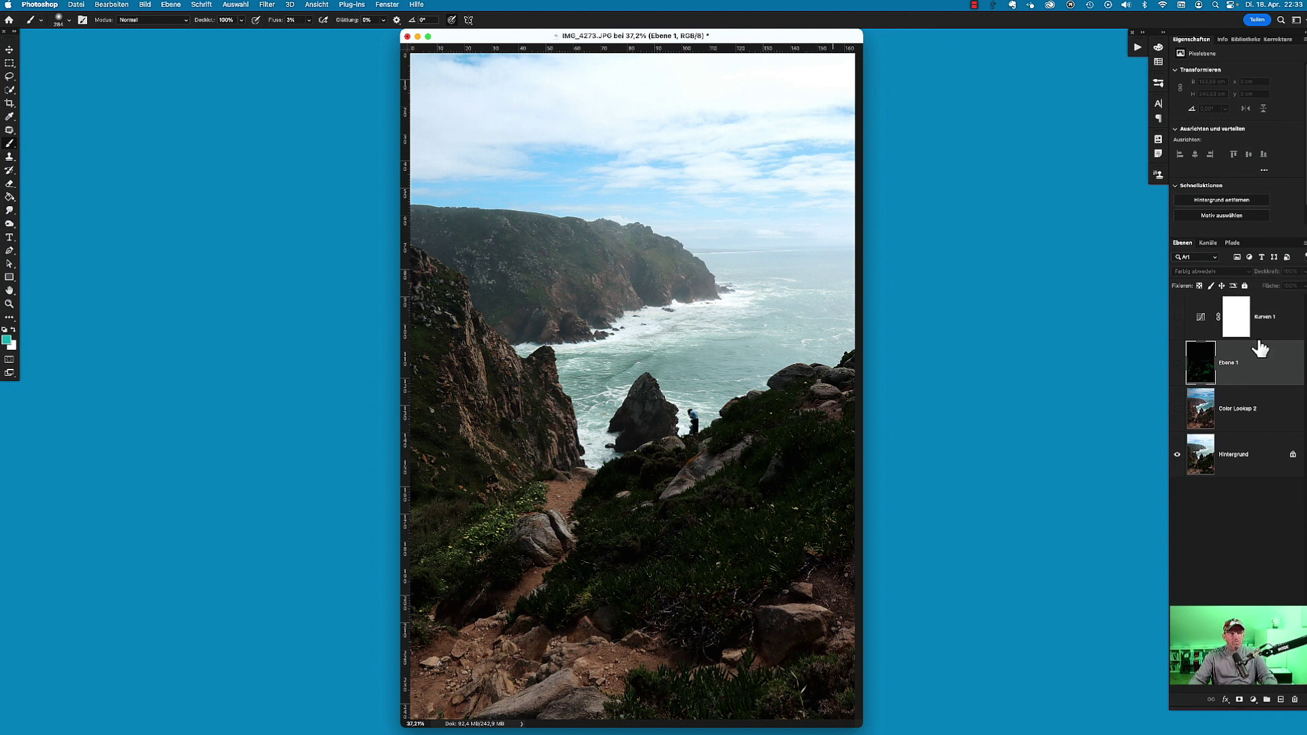
Step: Toggle the grading layers' visibility to compare the graded and original photo
left_click(1176, 454, "alt")
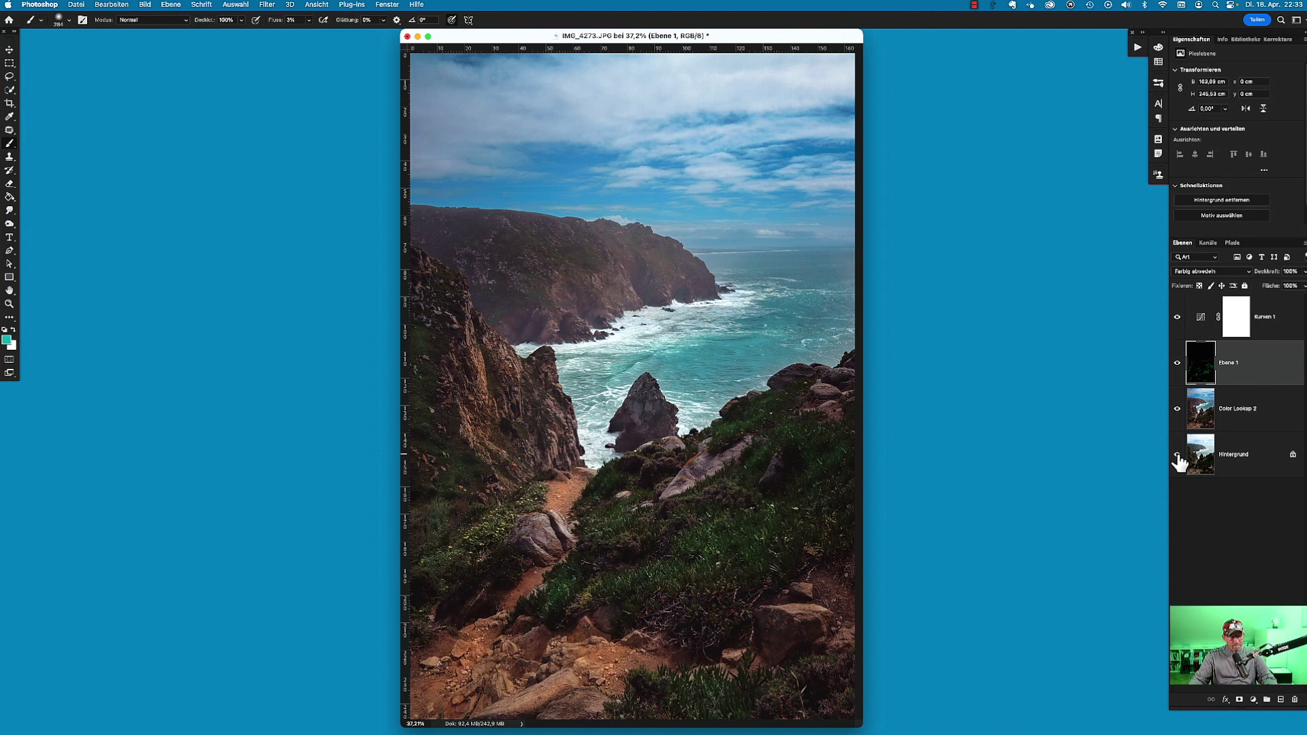
left_click(1177, 454, "alt")
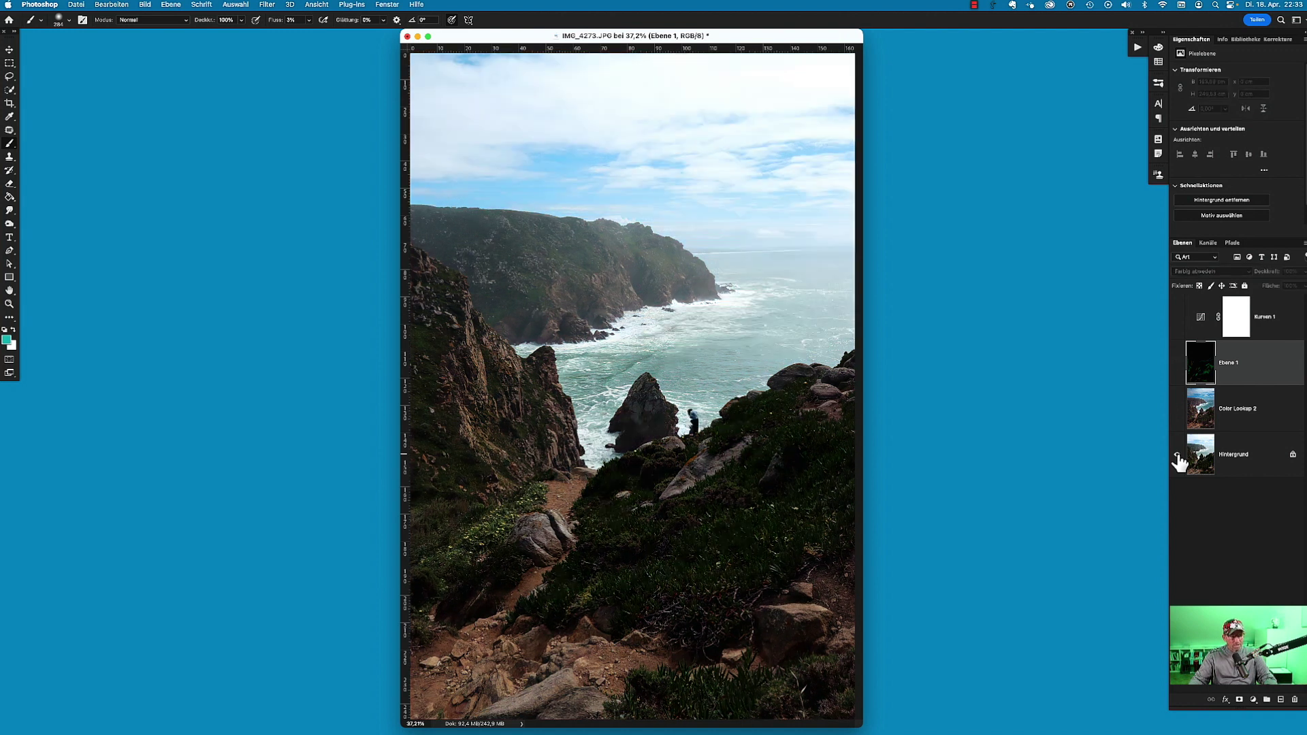
left_click(1177, 454, "alt")
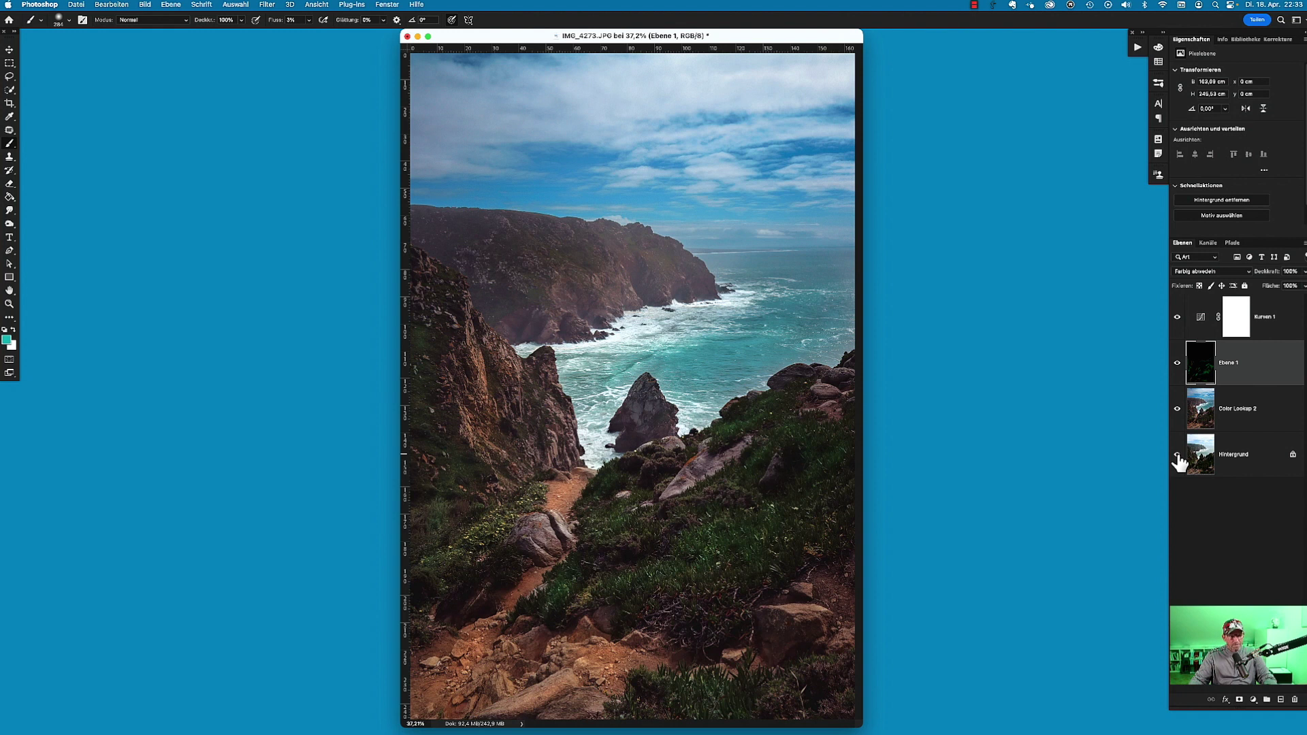
Step: Delete the Color Lookup 2, Ebene 1 and Kurven 1 layers, leaving only Hintergrund
left_click(1177, 454, "alt")
left_click_drag(1279, 411, 1294, 699)
left_click_drag(1273, 366, 1294, 699)
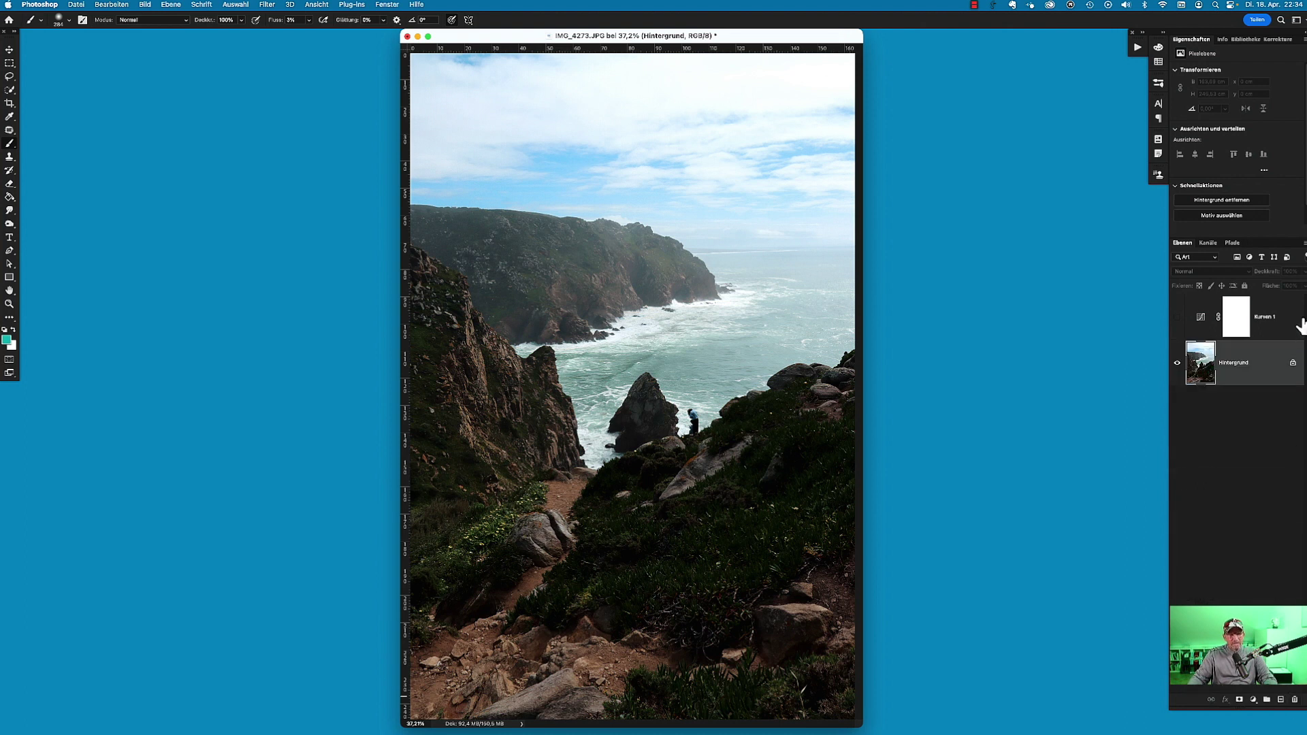
left_click_drag(1292, 315, 1294, 699)
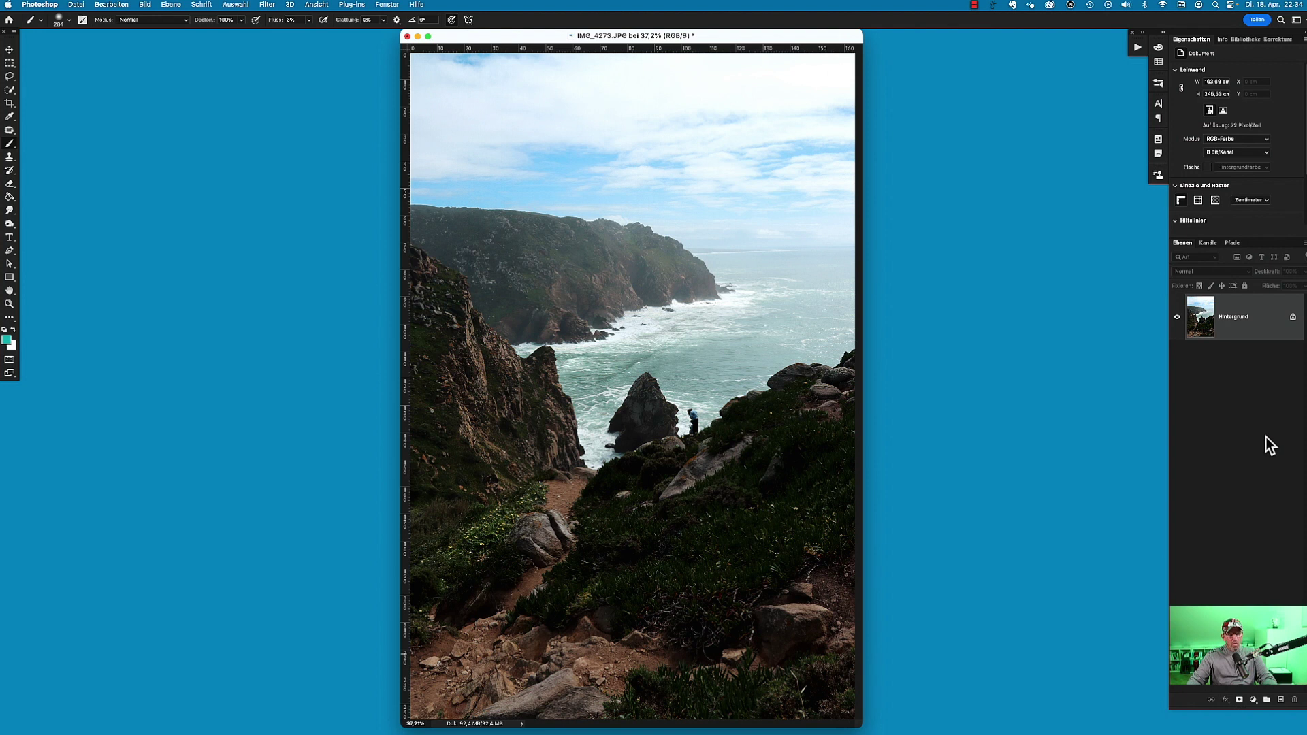
Step: Duplicate Hintergrund into a new Hintergrund Kopie layer
left_click_drag(1270, 316, 1280, 699)
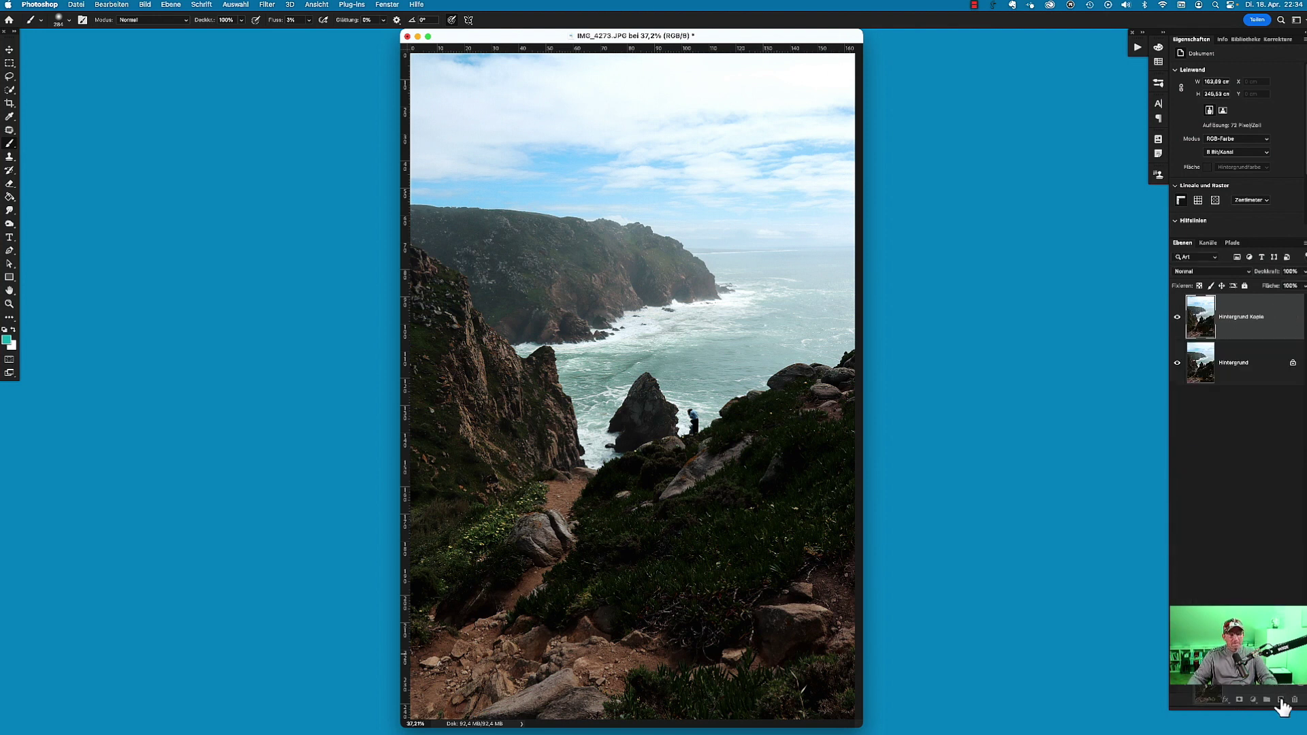
Step: Open the Camera Raw-Filter on the Hintergrund Kopie layer
left_click(267, 5)
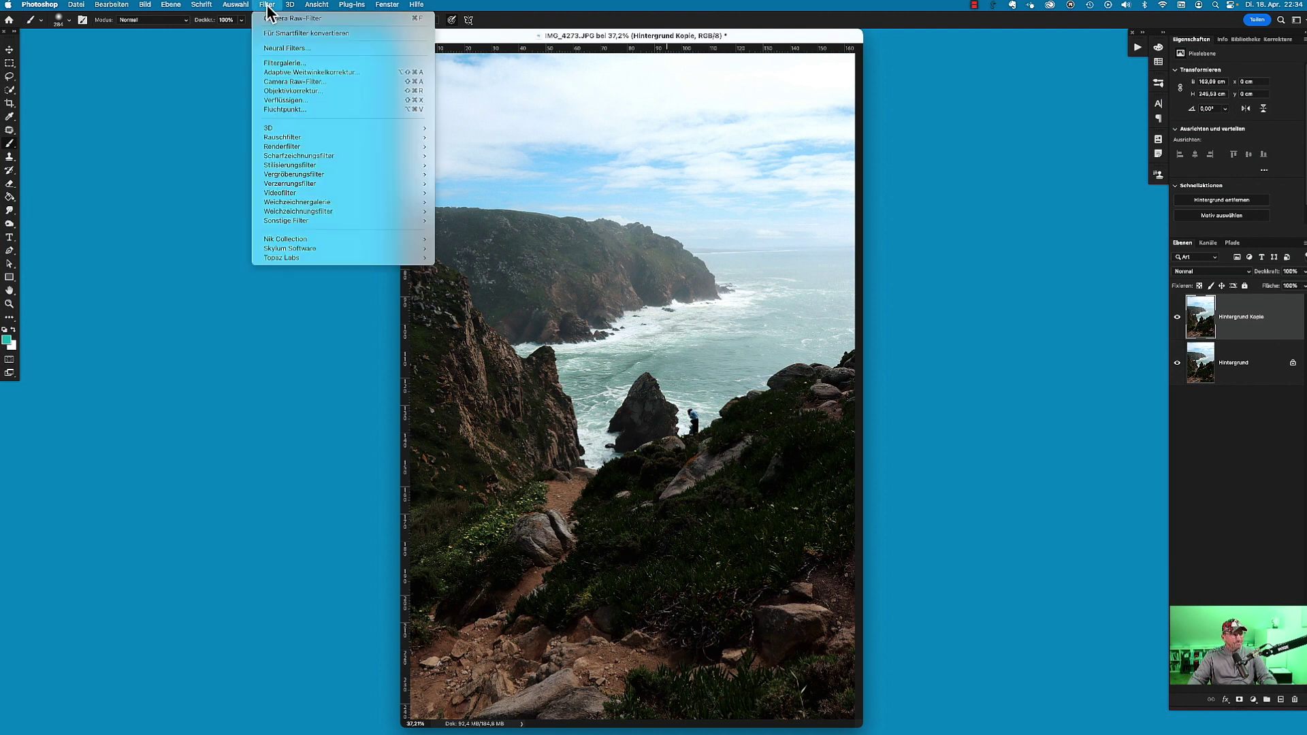
left_click(309, 81)
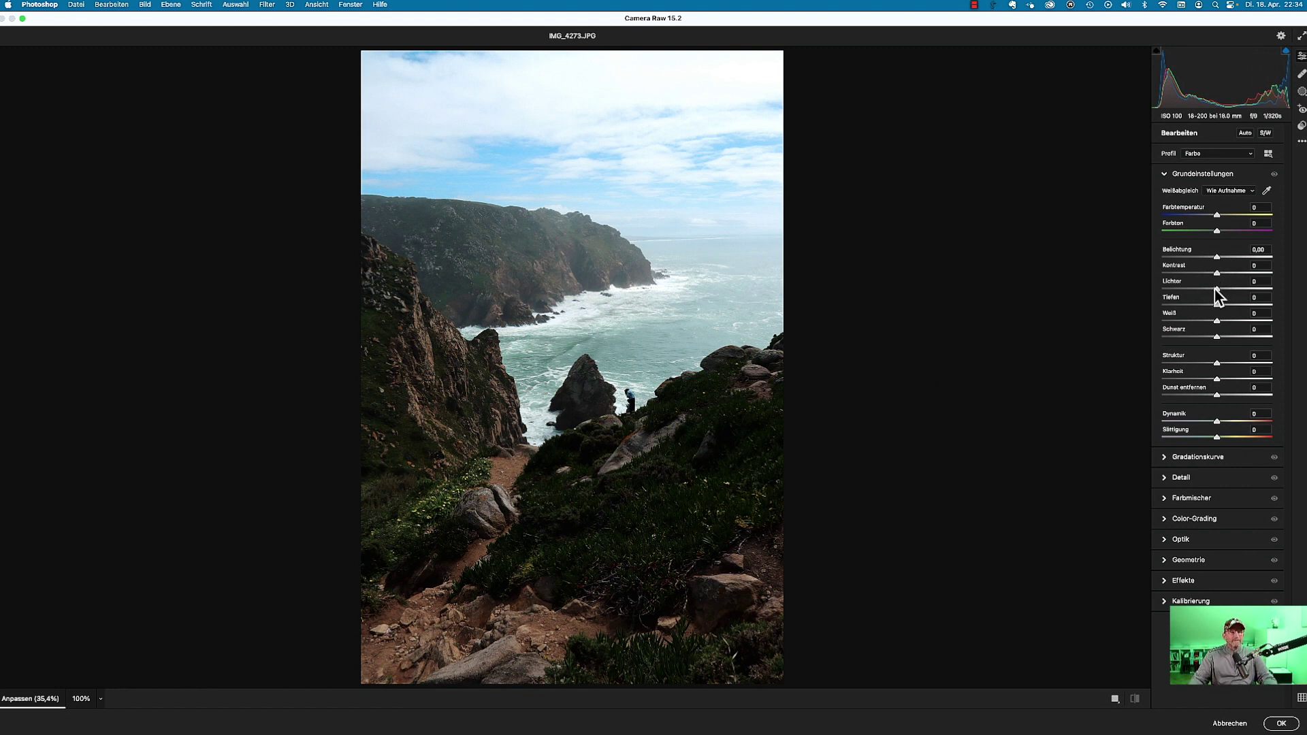
Step: In Grundeinstellungen, set Lichter to -48 and Tiefen to +30, then switch to Masking
mouse_move(1215, 288)
left_mouse_down()
mouse_move(1189, 288)
mouse_move(1234, 309)
left_mouse_up()
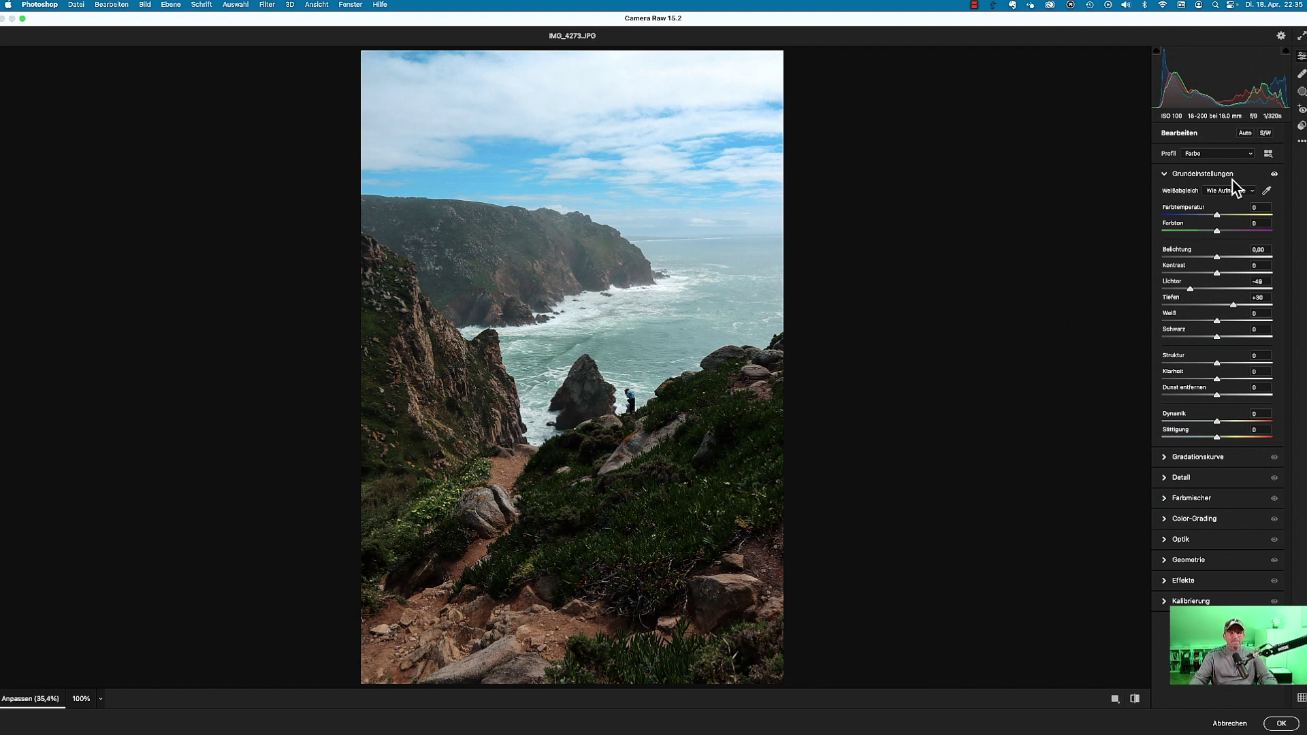
left_click(1301, 92)
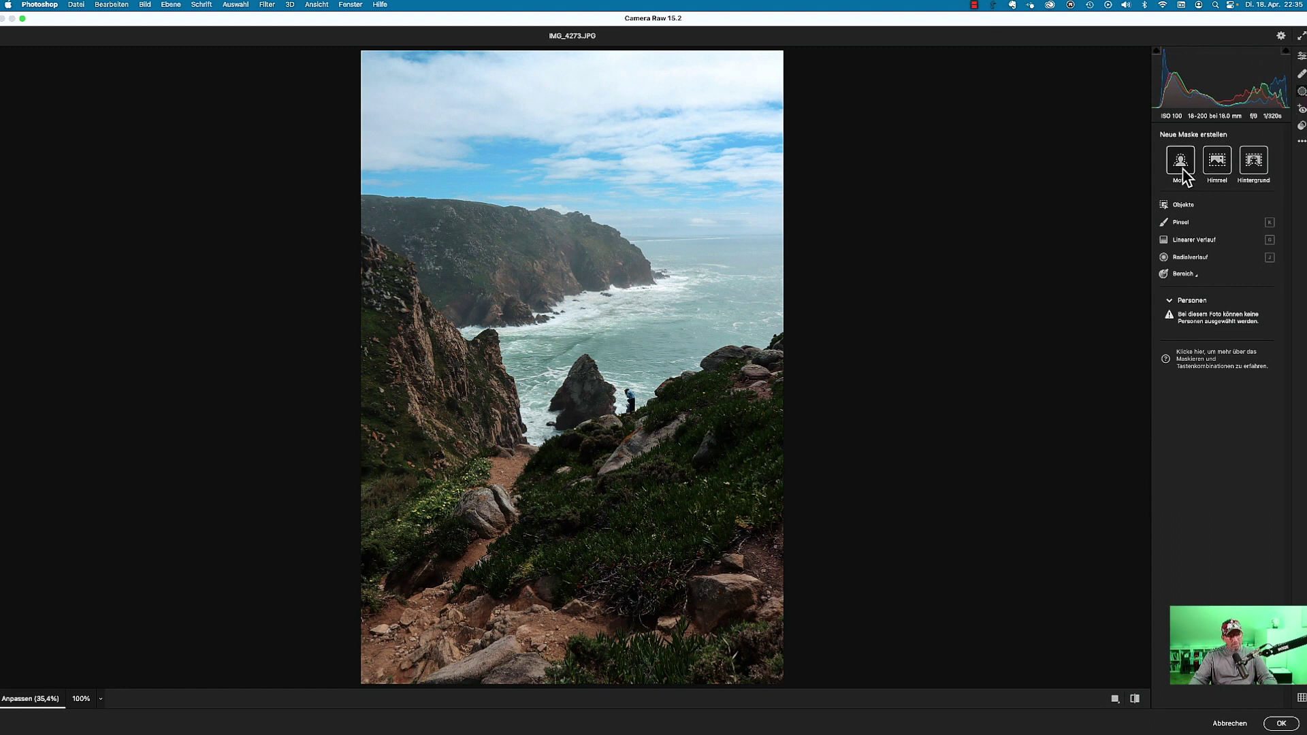
Step: Create a Himmel sky mask with Lichter -43 and Kontrast +8, checking it against the original
left_click(1216, 161)
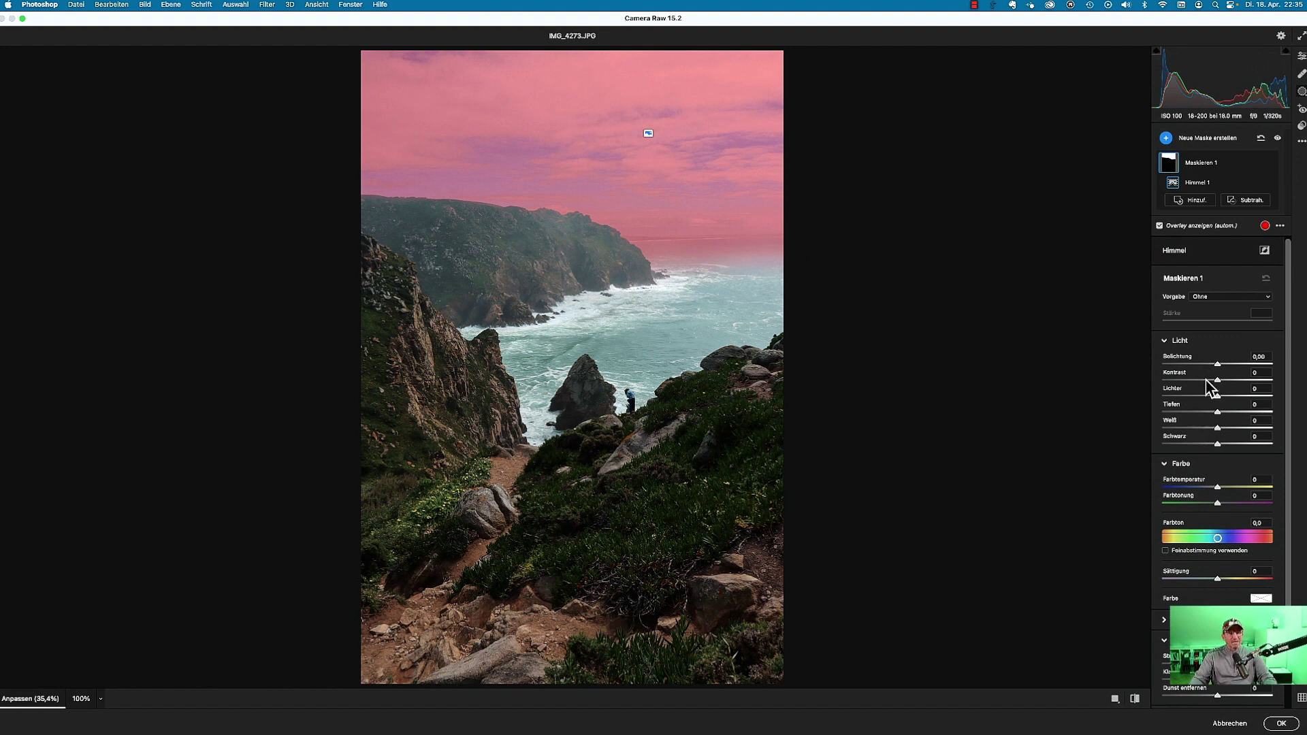
mouse_move(1218, 401)
left_mouse_down()
mouse_move(1192, 401)
mouse_move(1239, 402)
mouse_move(1193, 402)
mouse_move(1222, 379)
left_mouse_up()
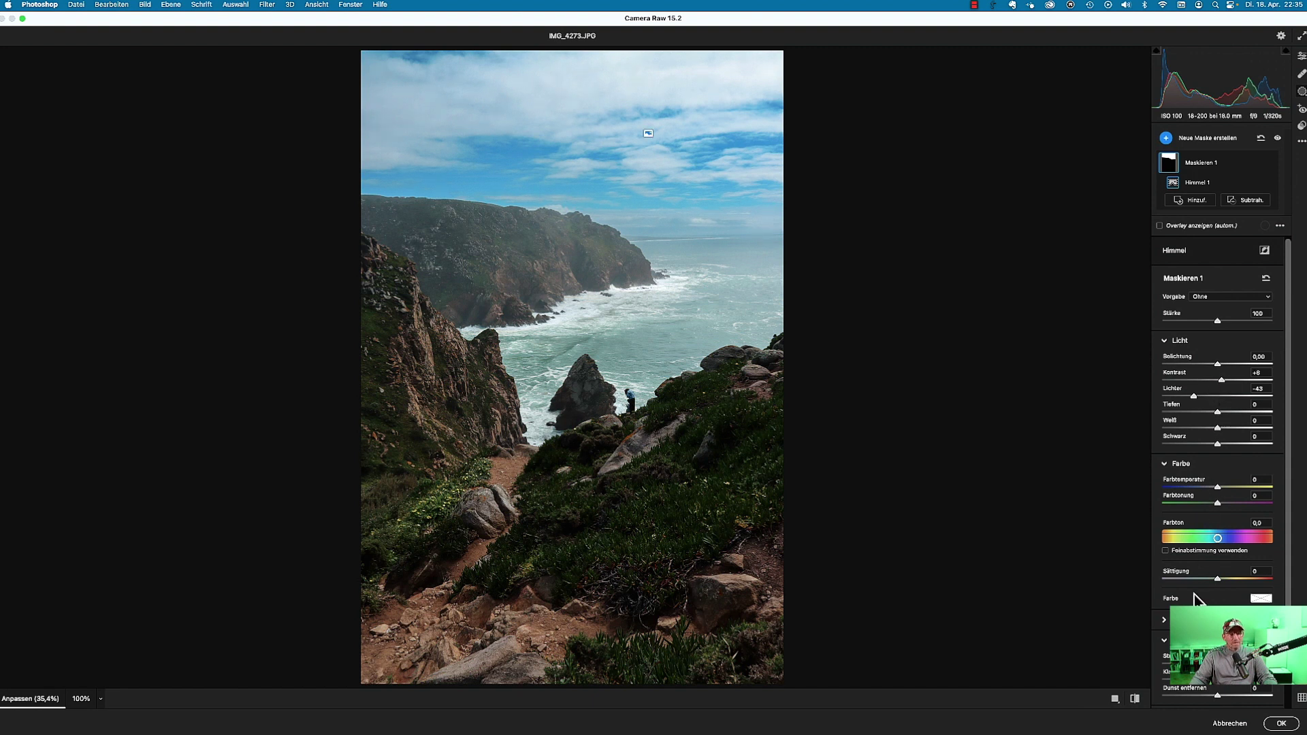
scroll(1197, 595, "down", 2)
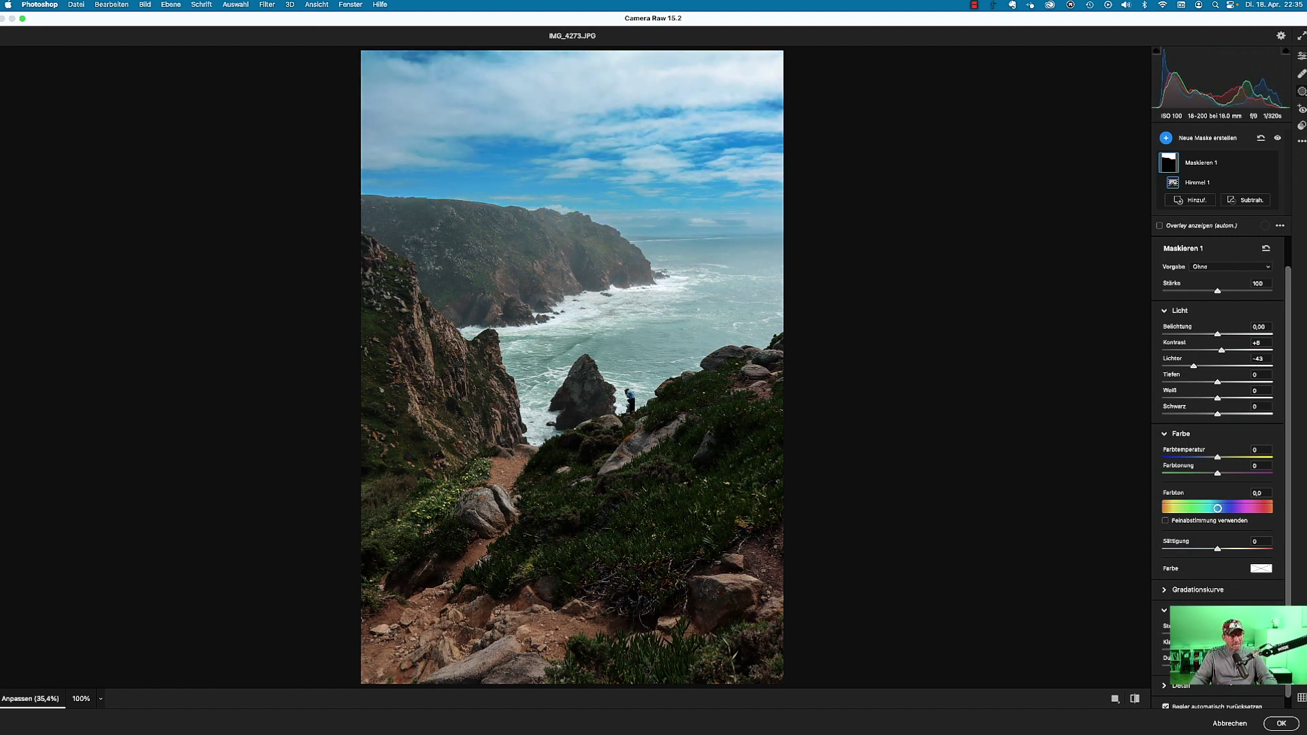
key("p")
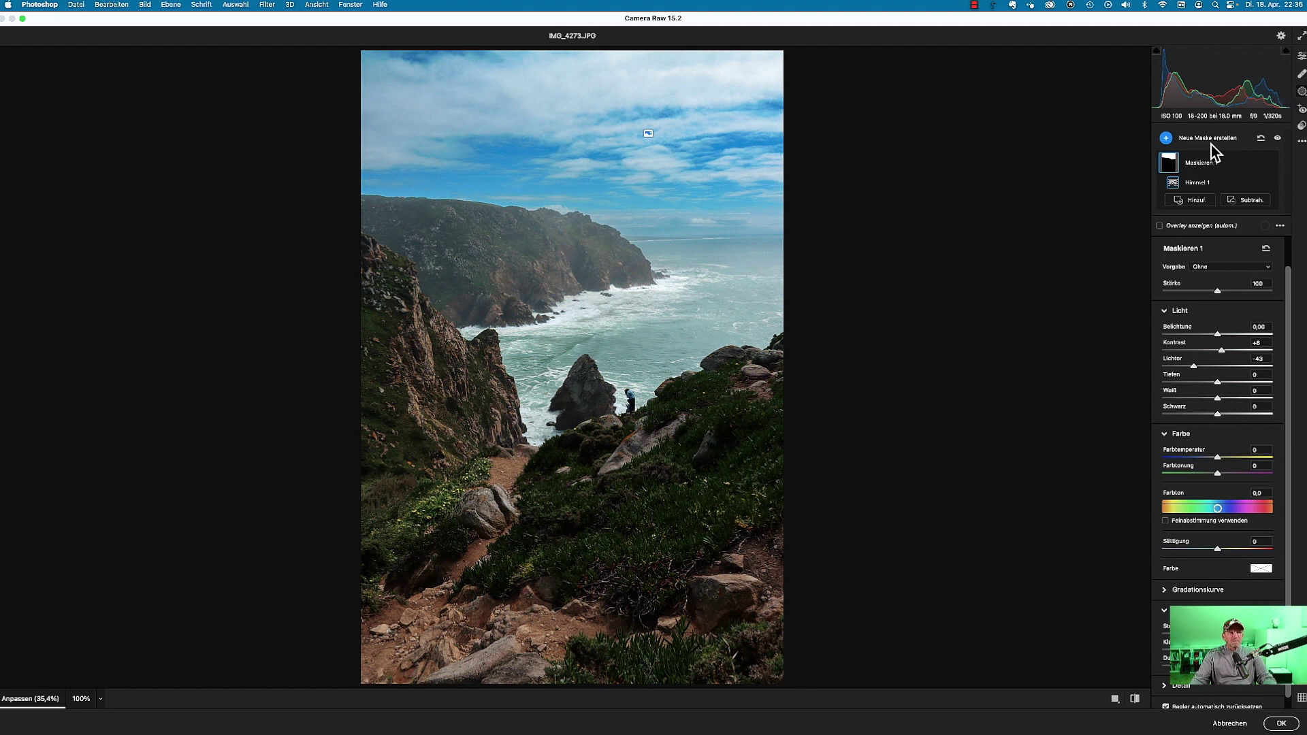
left_click(1165, 137)
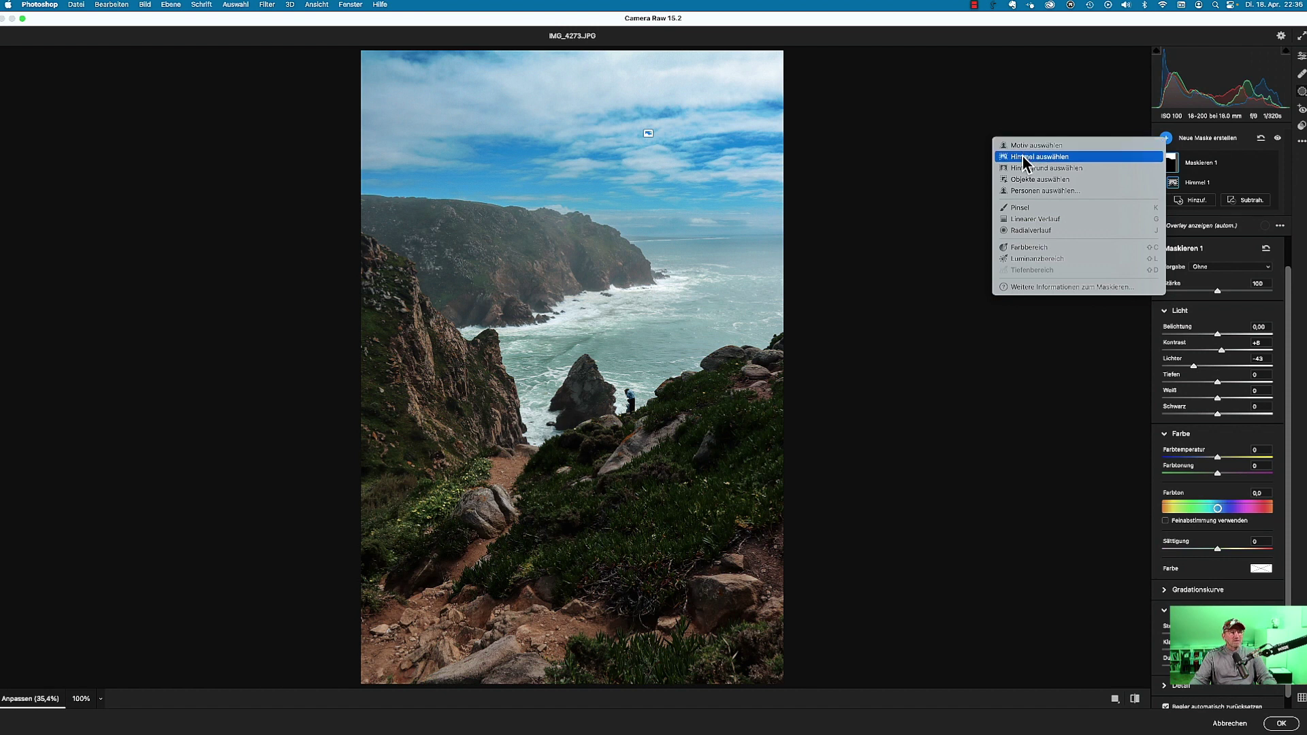
Step: Draw a heavily feathered radial gradient ellipse over the sea, rotated to follow the coastline
left_click(1003, 232)
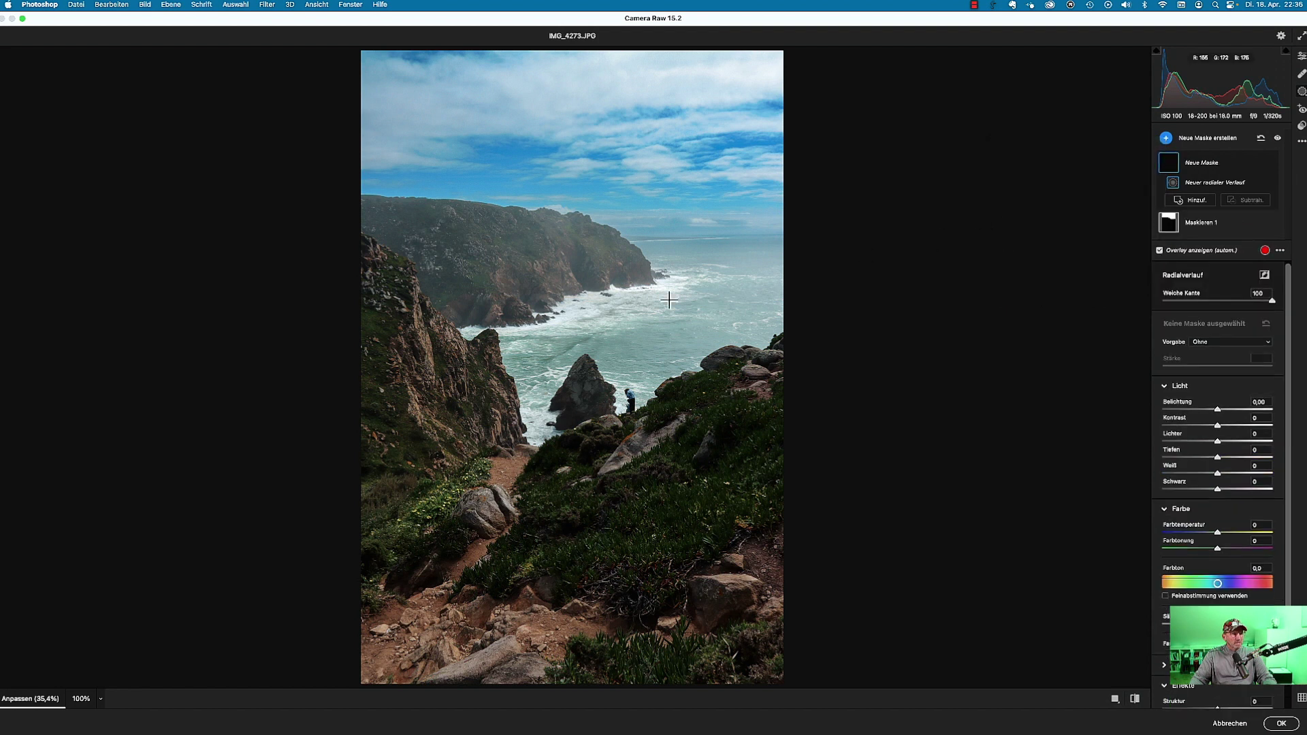
left_click_drag(678, 298, 545, 352)
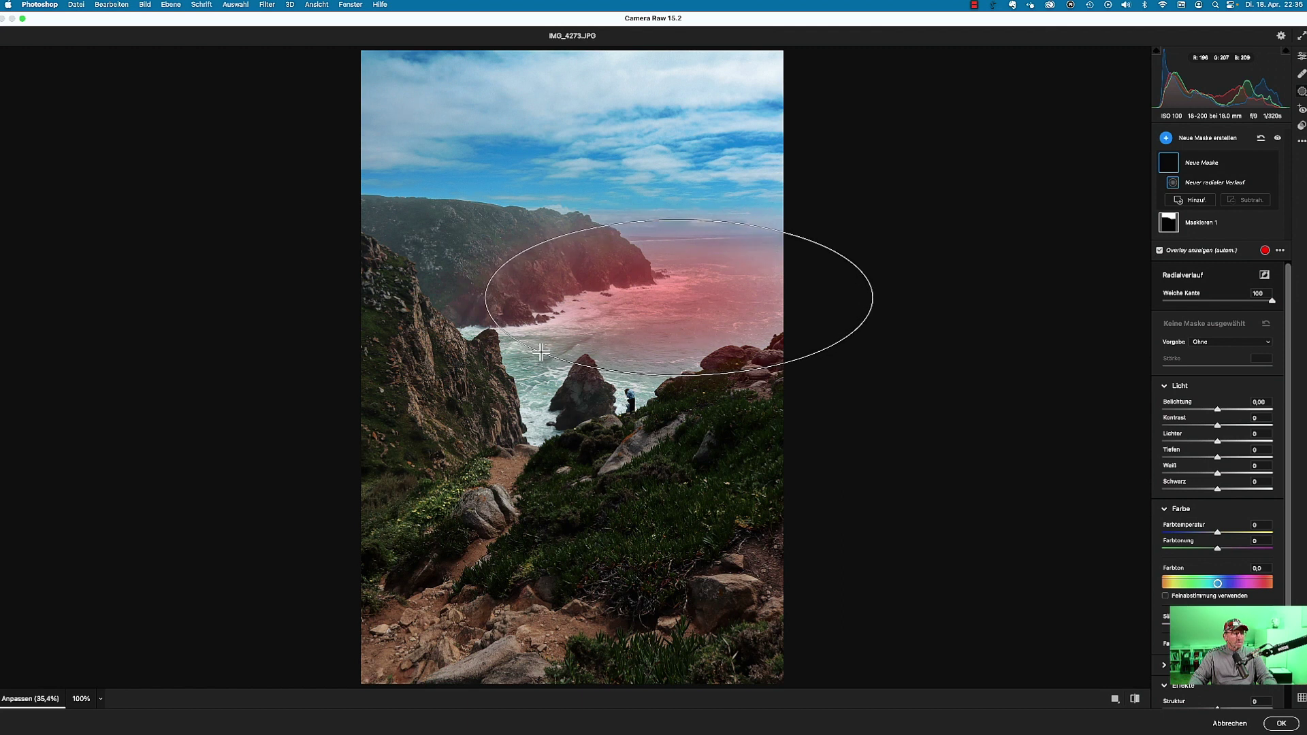
left_click_drag(546, 352, 546, 352)
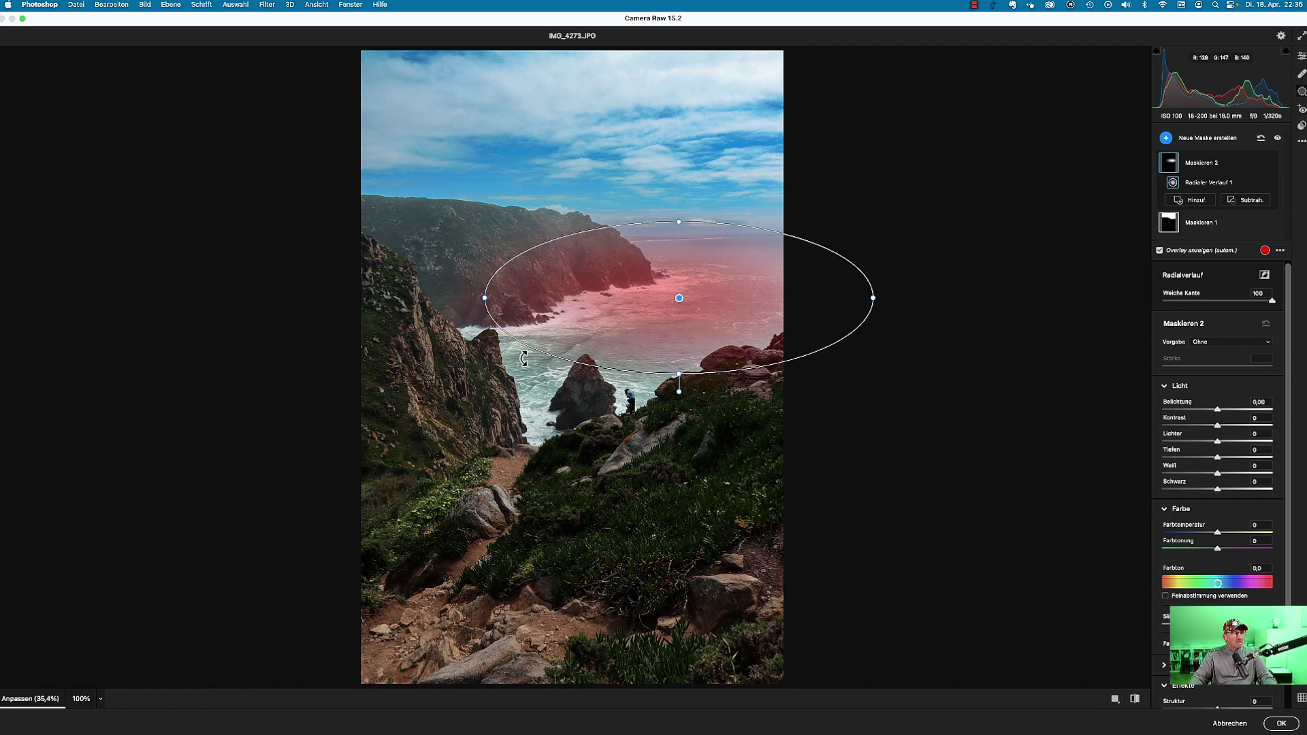
left_click_drag(526, 358, 553, 412)
left_click_drag(679, 298, 628, 332)
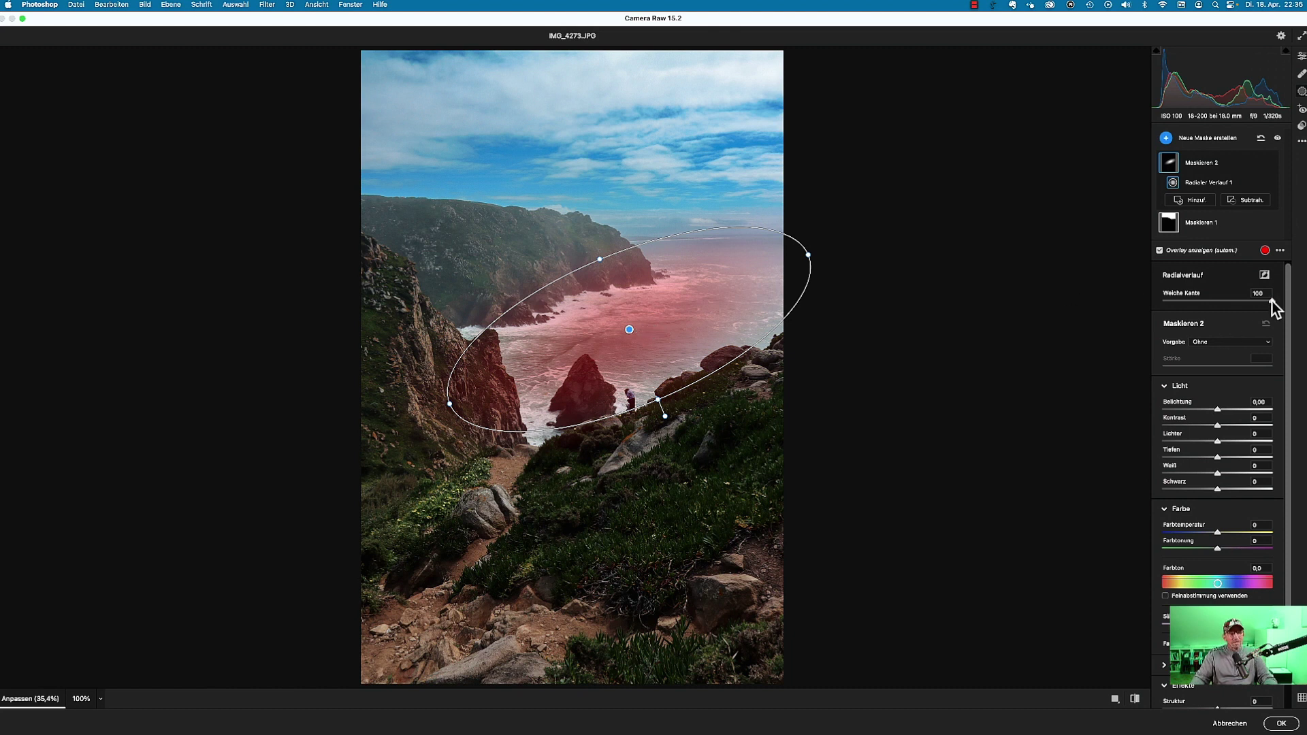
left_click_drag(1272, 301, 1162, 303)
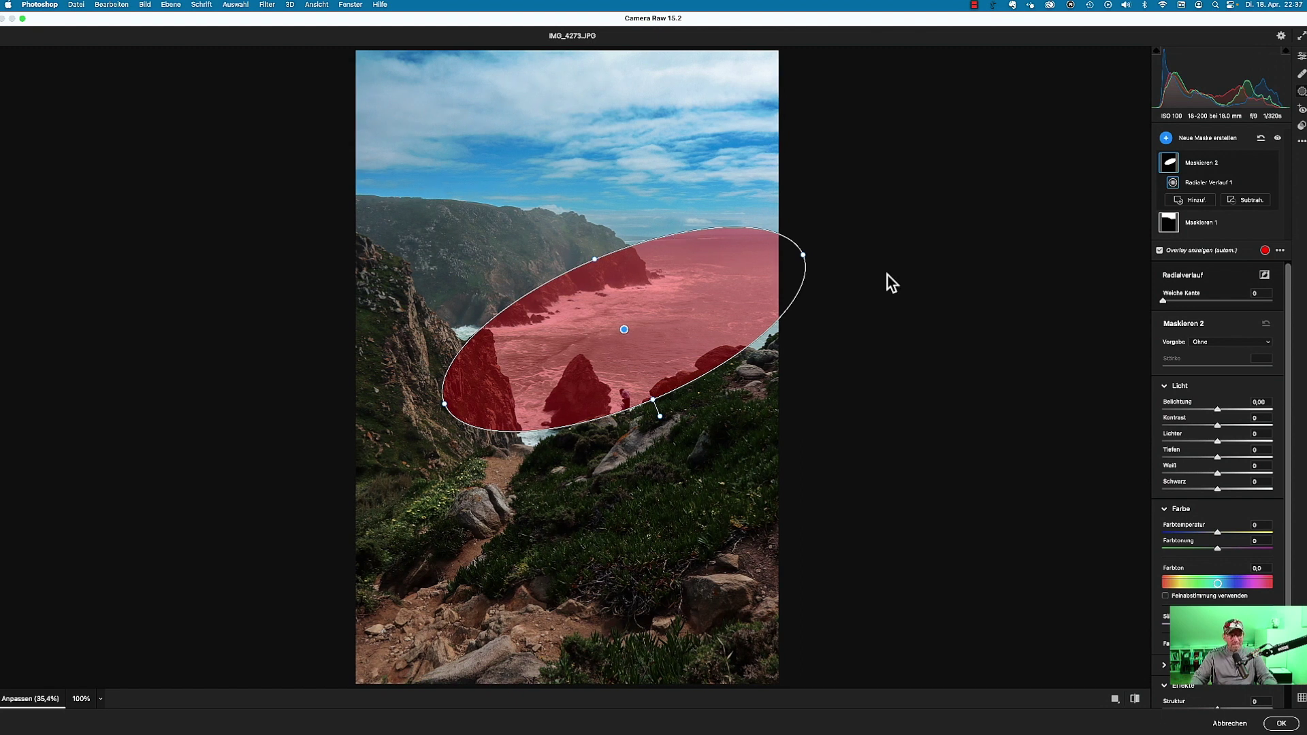
left_click_drag(1161, 301, 1204, 300)
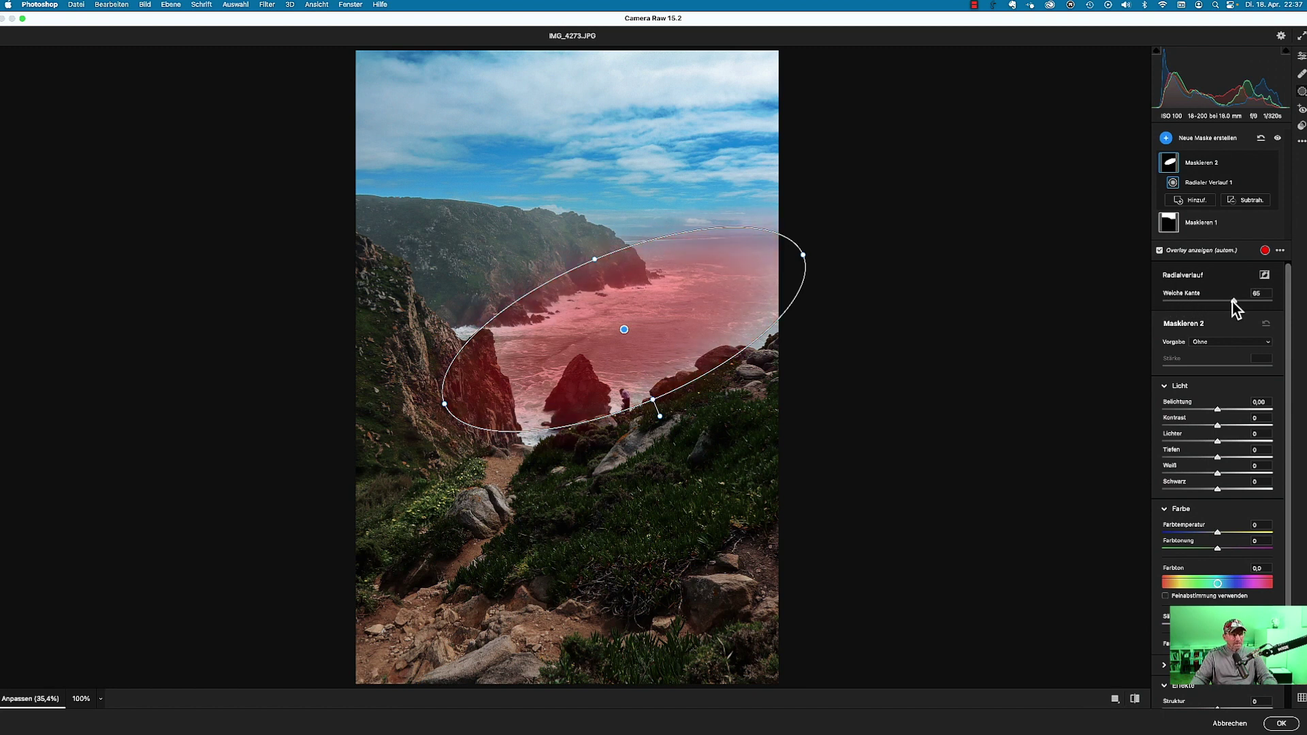
left_click_drag(1263, 301, 1268, 301)
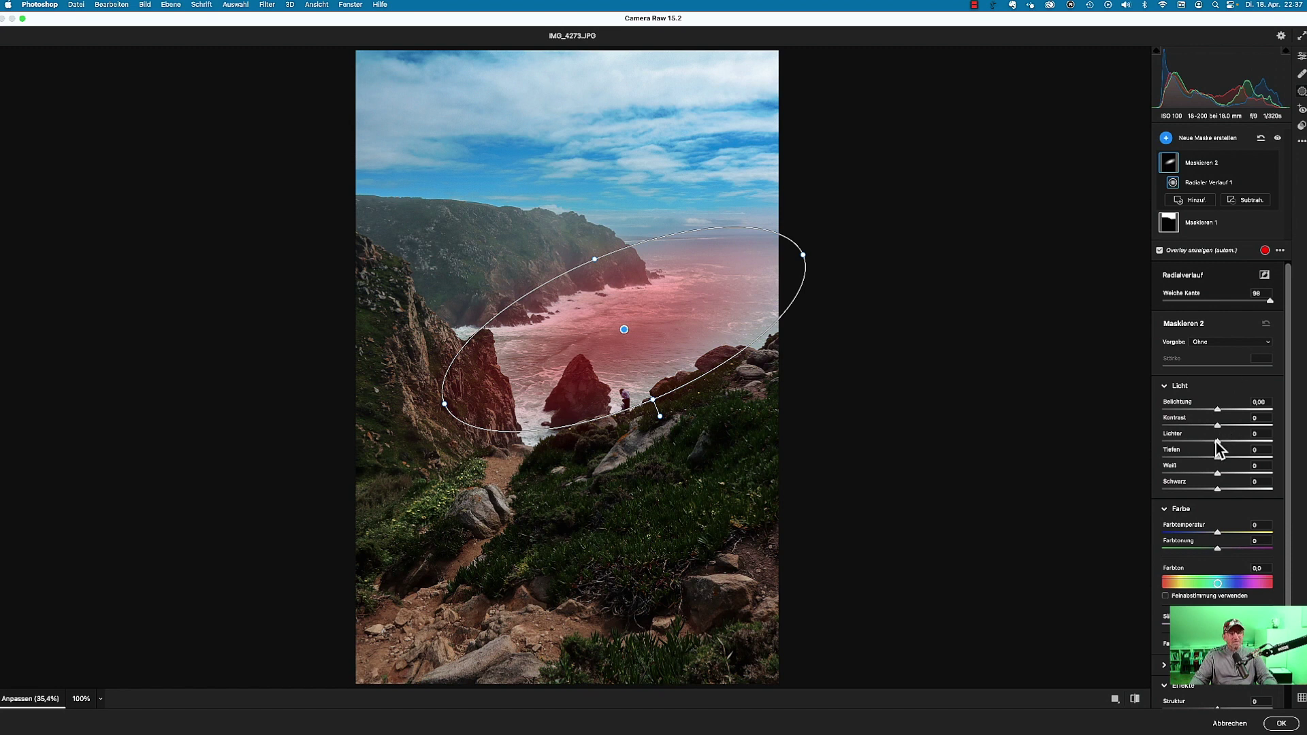
Step: Give the sea mask Lichter -53, Farbtemperatur -14 and Farbtönung -26
left_click_drag(1215, 441, 1183, 441)
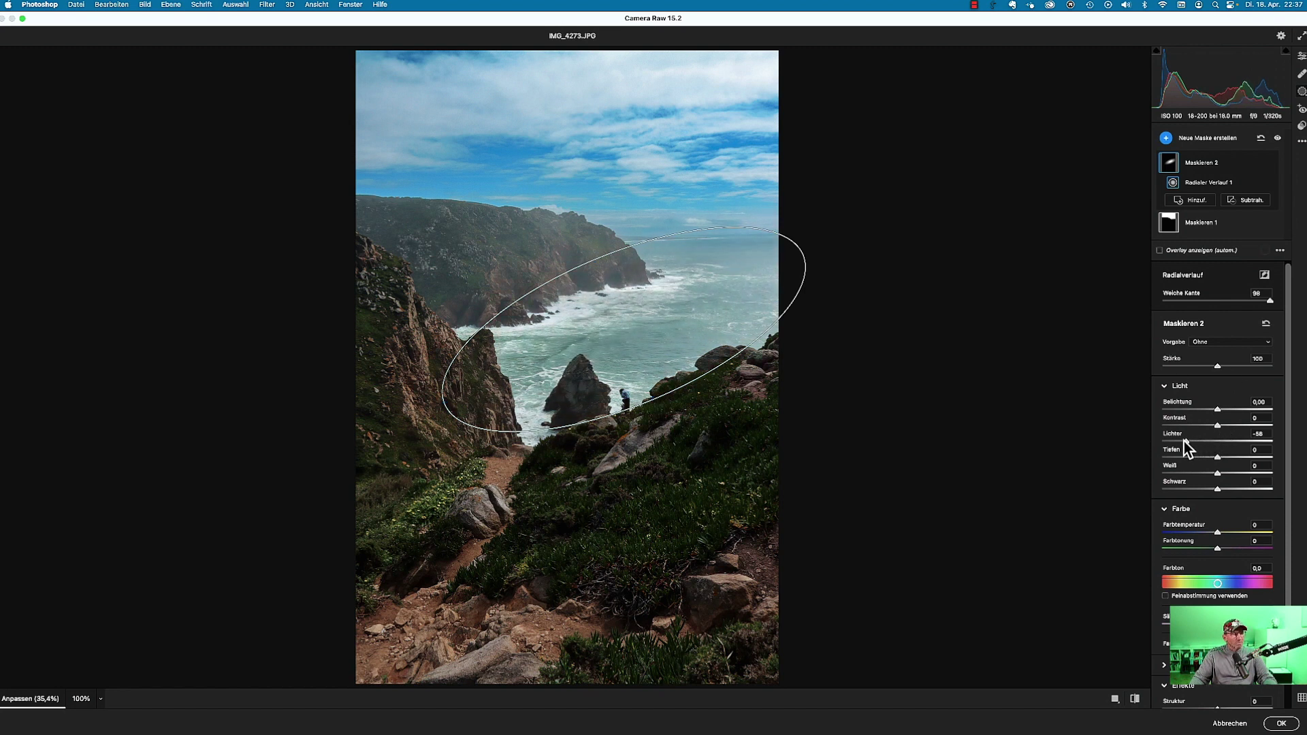
left_click_drag(1177, 441, 1188, 441)
scroll(1216, 436, "down", 3)
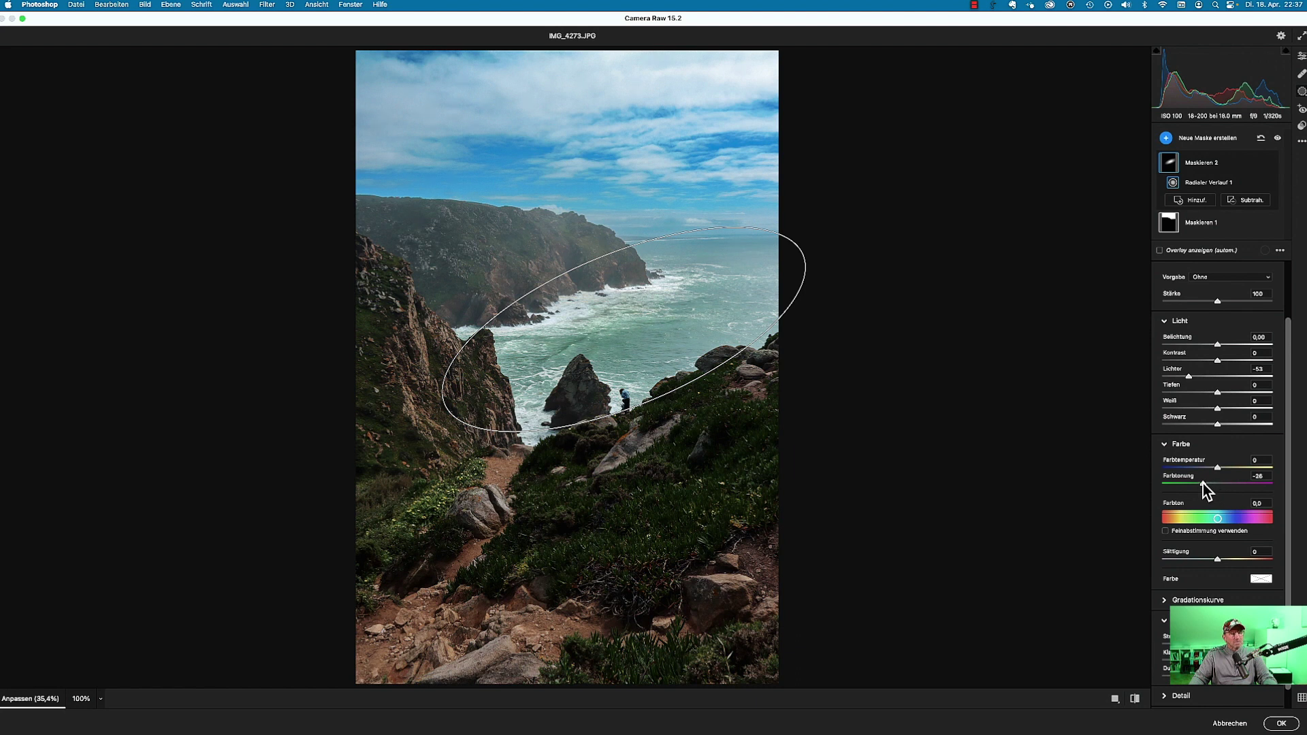
left_click_drag(1216, 468, 1210, 468)
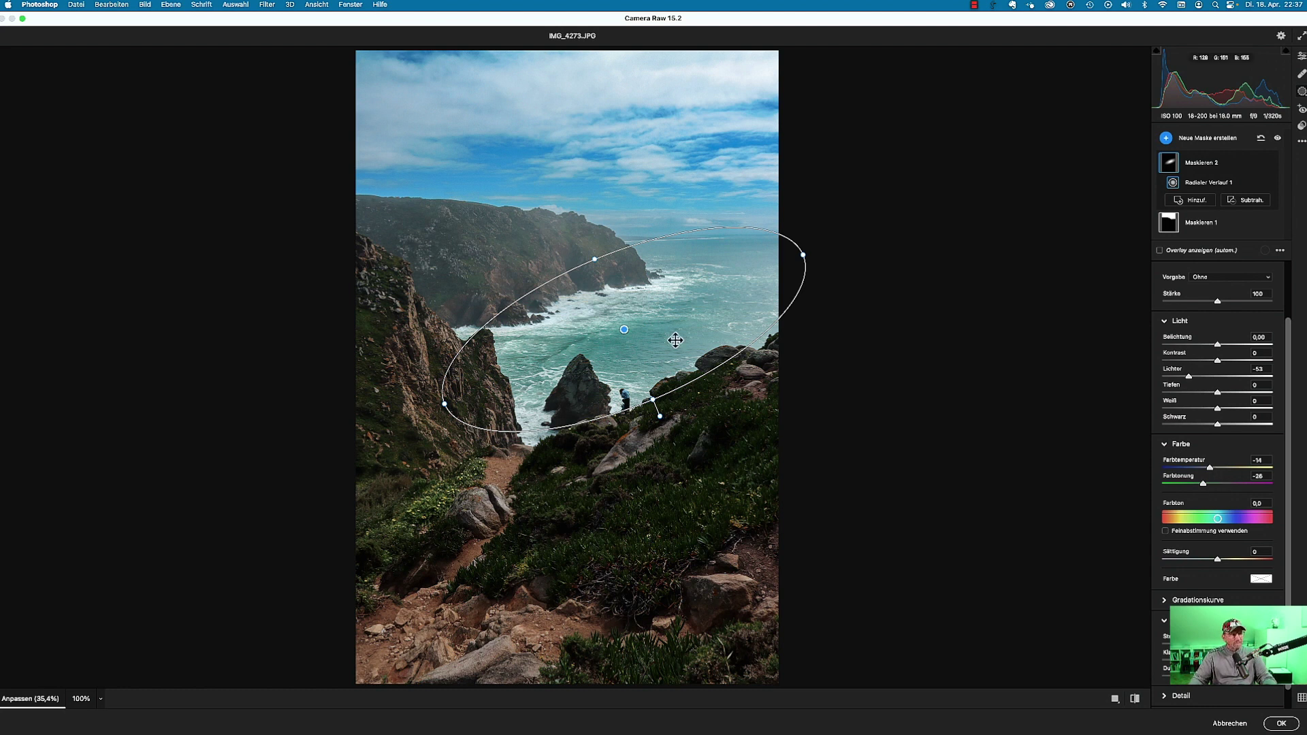
Step: Add a radial gradient oval mask over the distant headland
left_click(1166, 136)
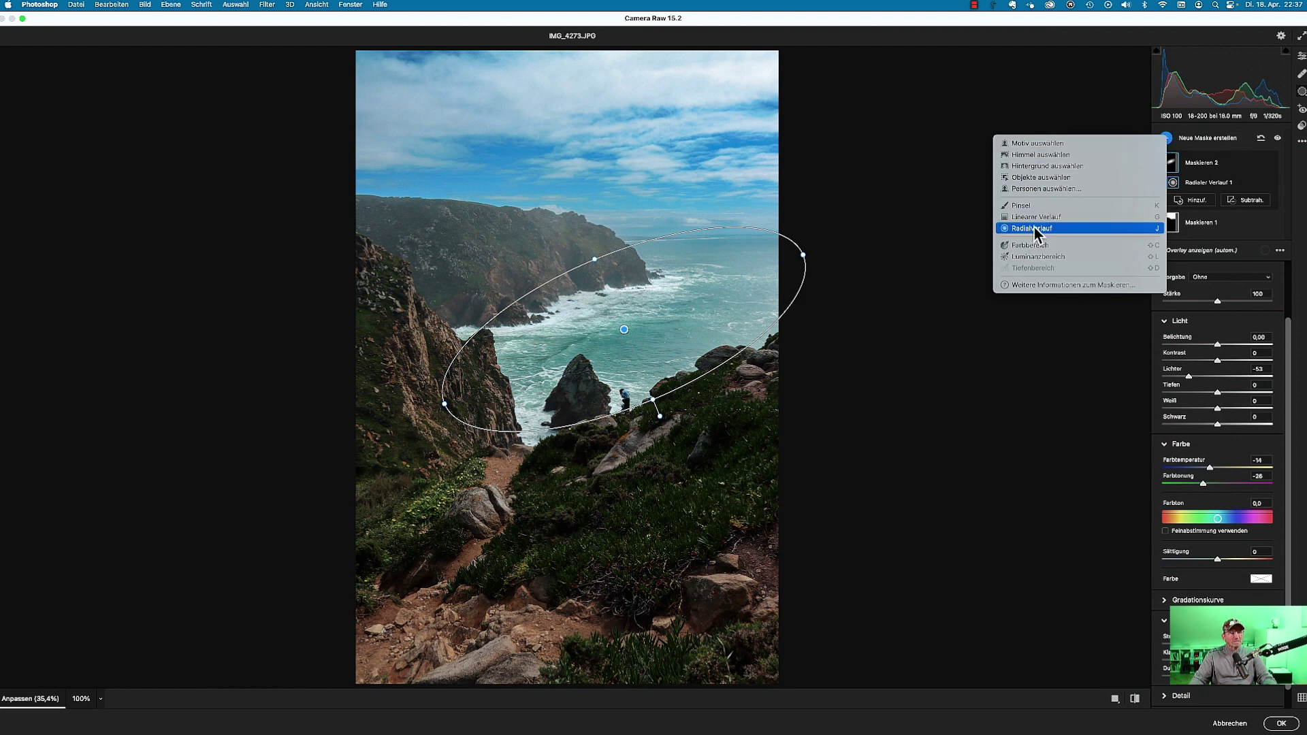
left_click(1019, 228)
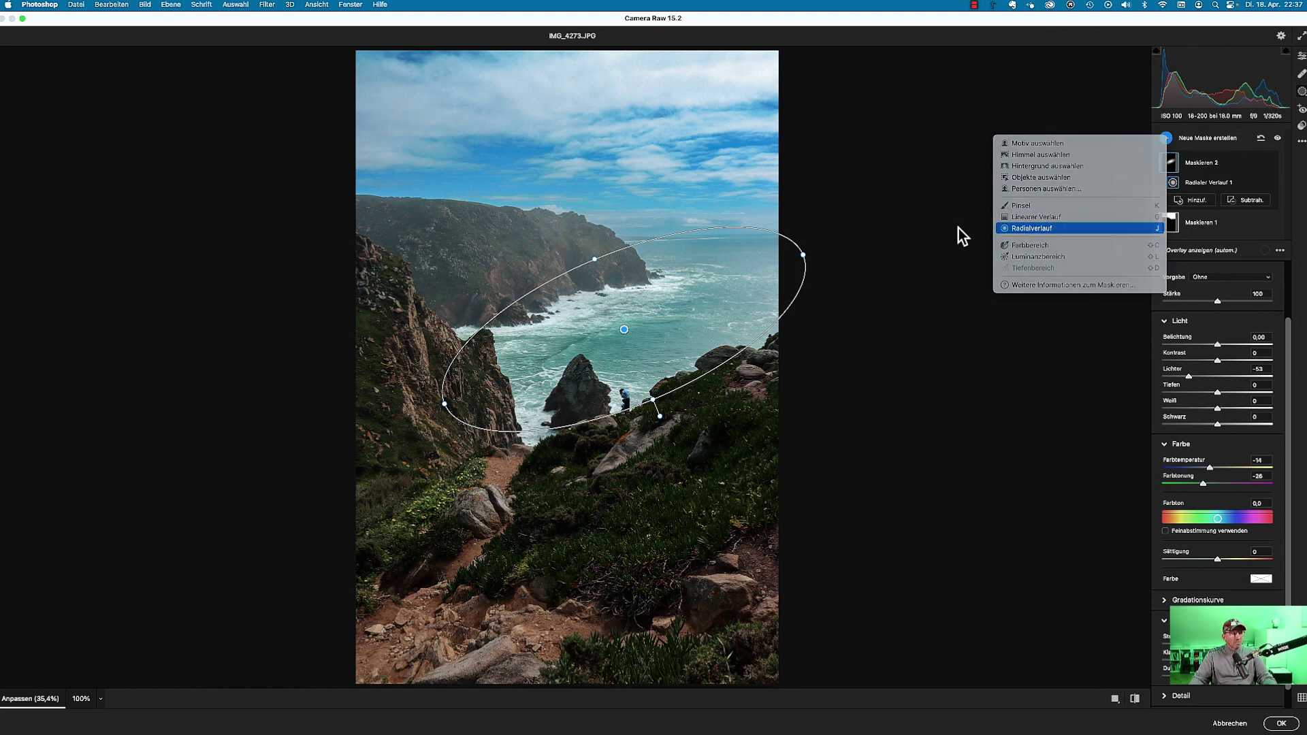
mouse_move(485, 241)
left_mouse_down()
mouse_move(538, 249)
mouse_move(651, 314)
left_mouse_up()
left_click_drag(482, 250, 507, 259)
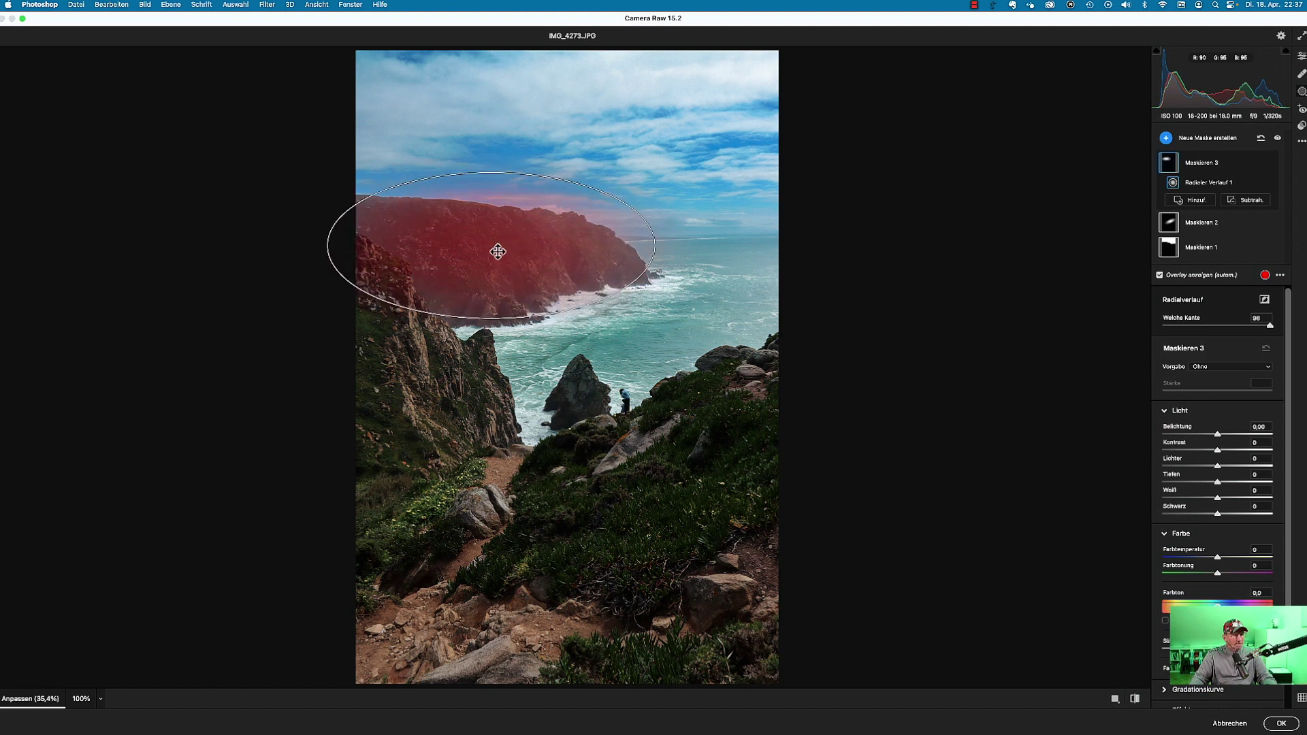
Step: Hide the red mask overlay and set the headland's Farbtönung to -4
scroll(1218, 558, "down", 2)
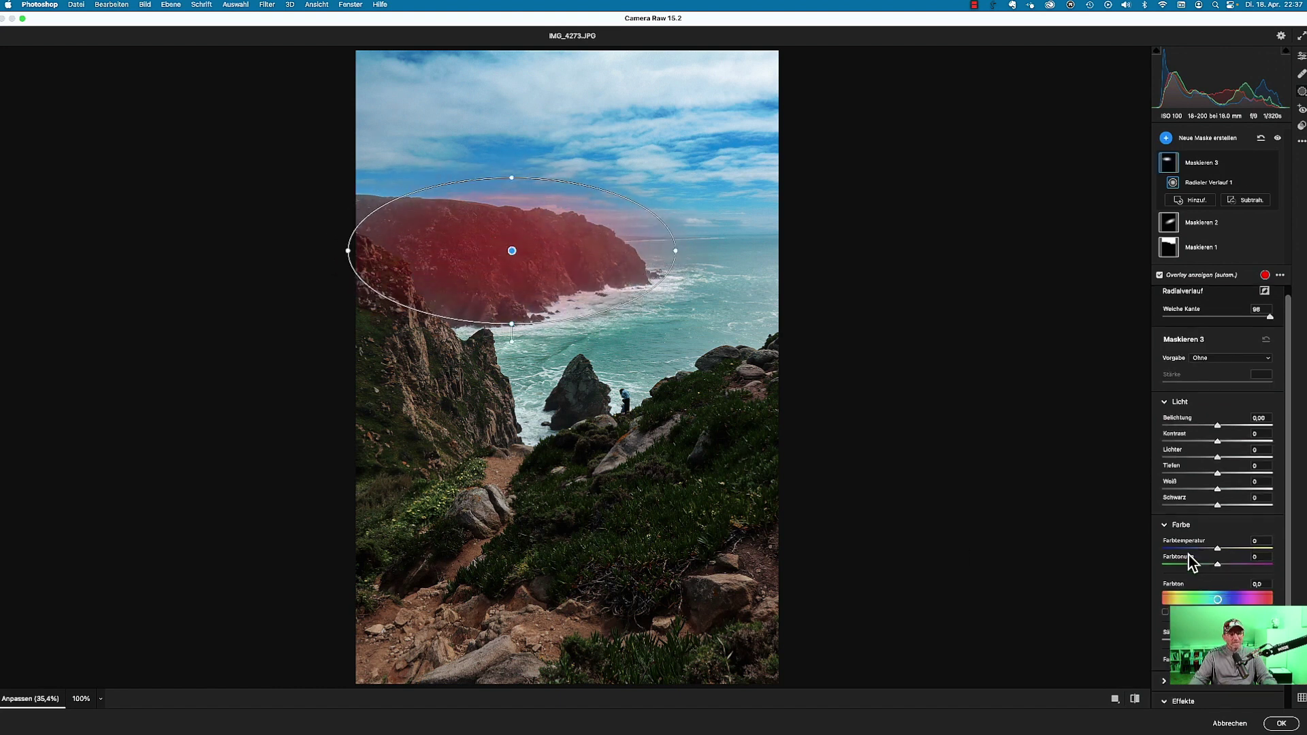
scroll(1191, 564, "down", 2)
scroll(1191, 555, "down", 1)
key("y")
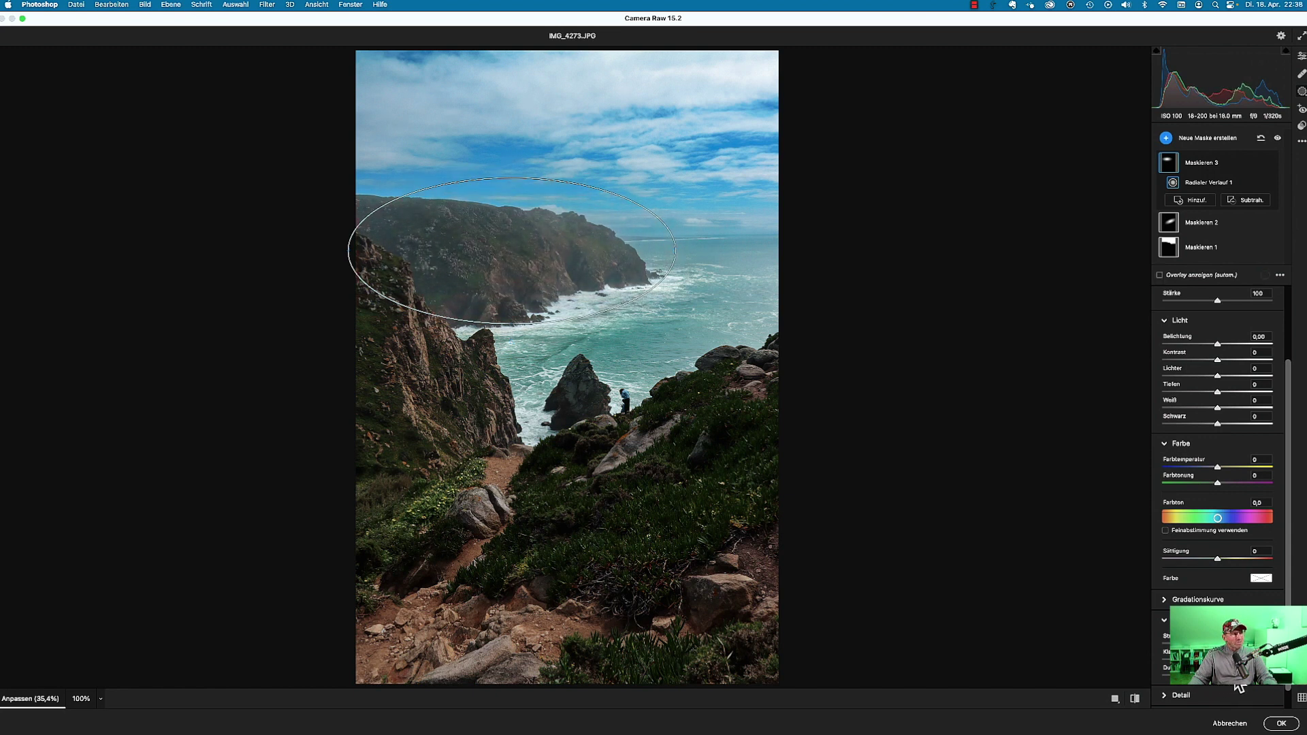
left_click_drag(1216, 483, 1214, 483)
left_click(1165, 138)
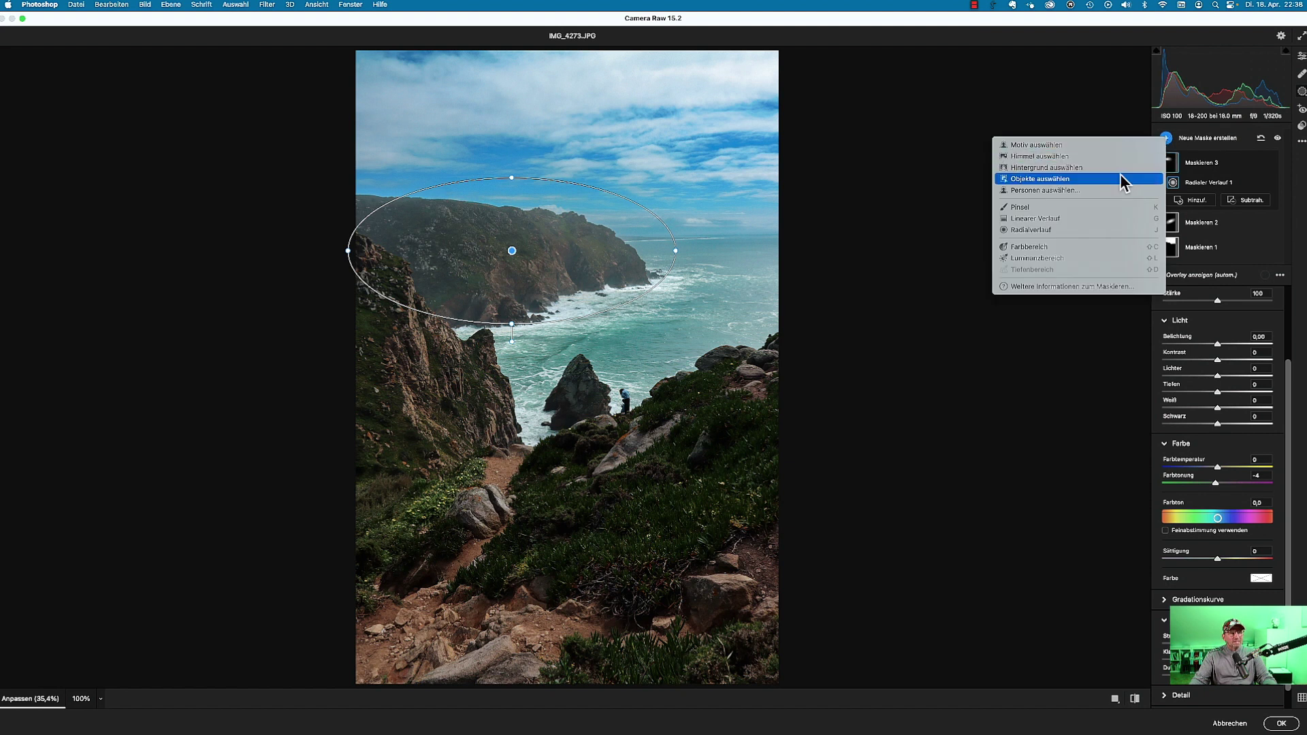
Step: Add a large inverted radial mask over the cove, darkening the edges to Belichtung -0,85
left_click(1031, 231)
left_click_drag(553, 243, 694, 517)
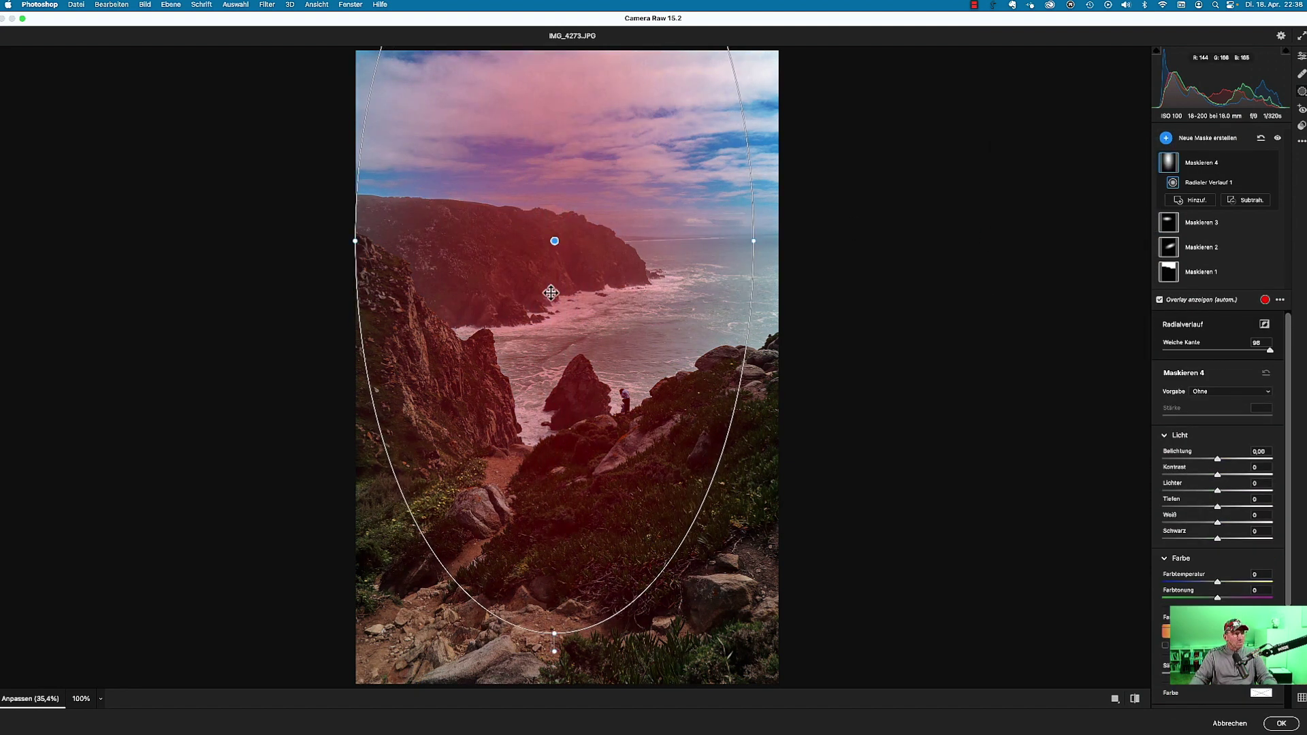
left_click_drag(554, 246, 563, 385)
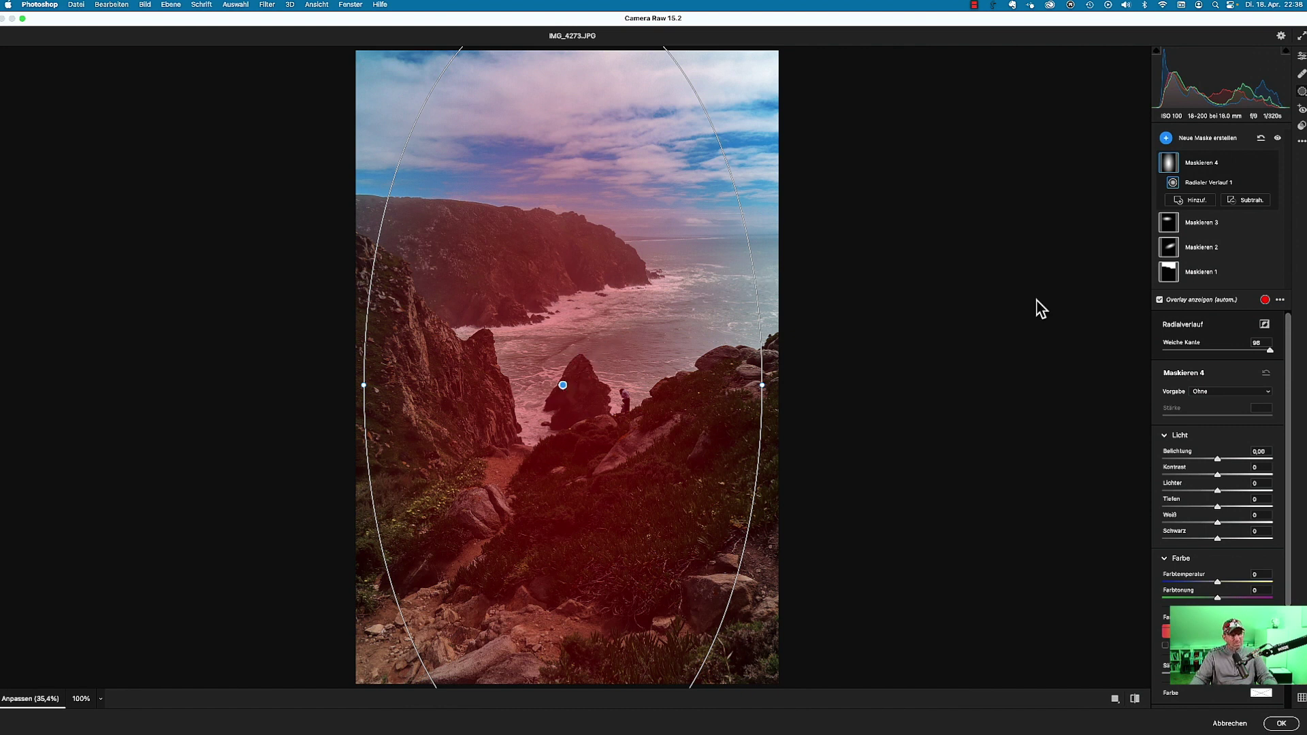
left_click(1264, 325)
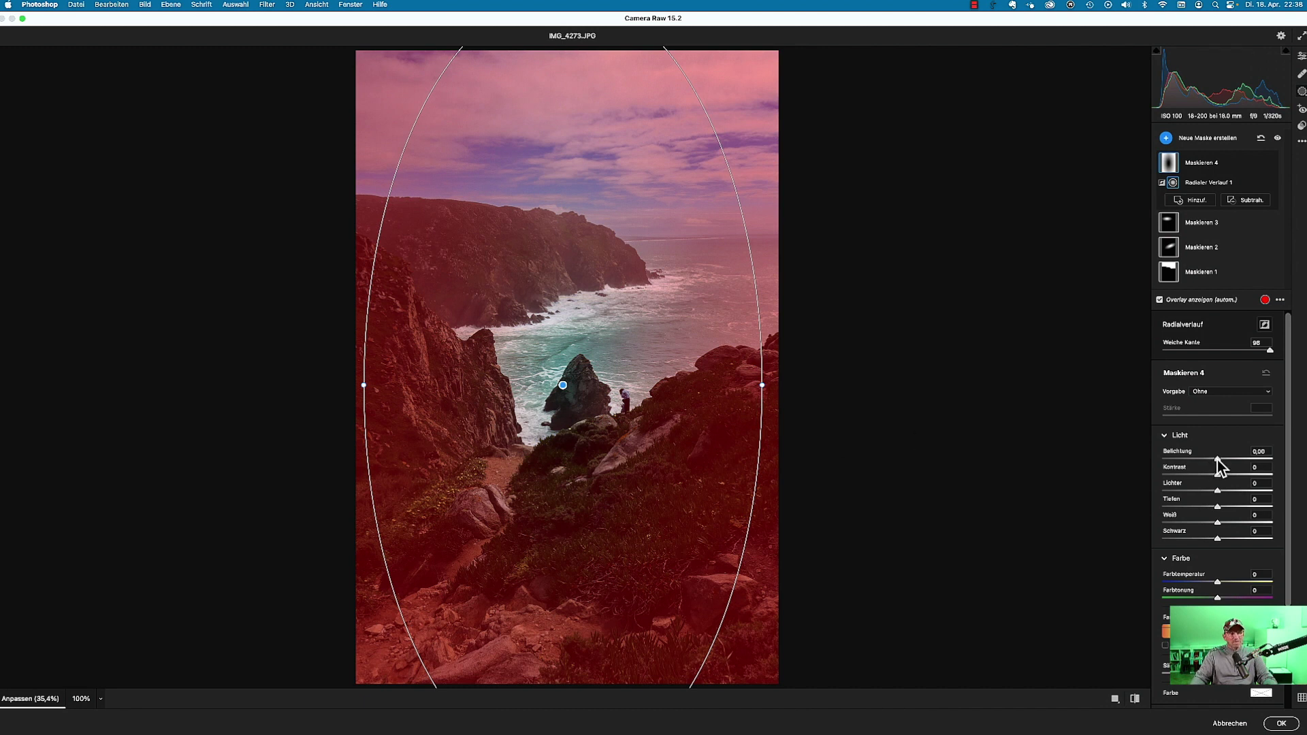
scroll(1217, 461, "down", 1)
left_click_drag(1217, 458, 1205, 460)
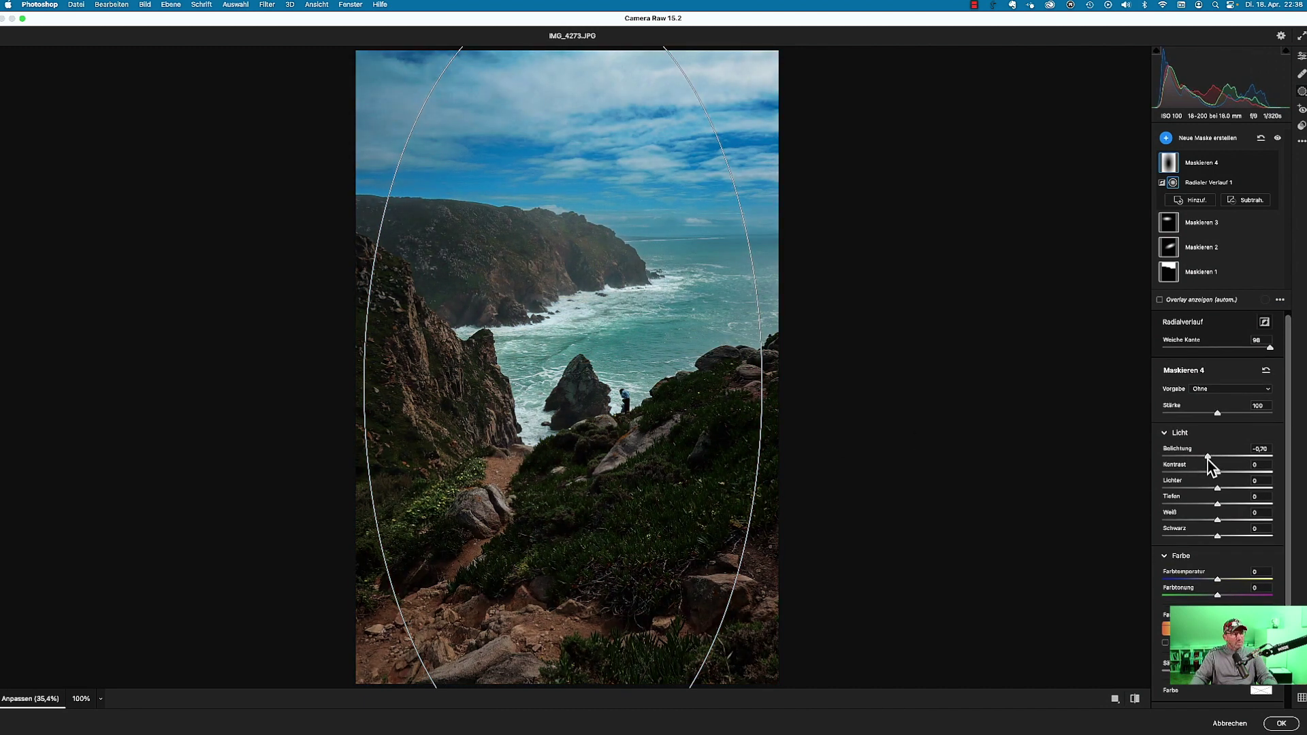
scroll(1206, 460, "up", 1)
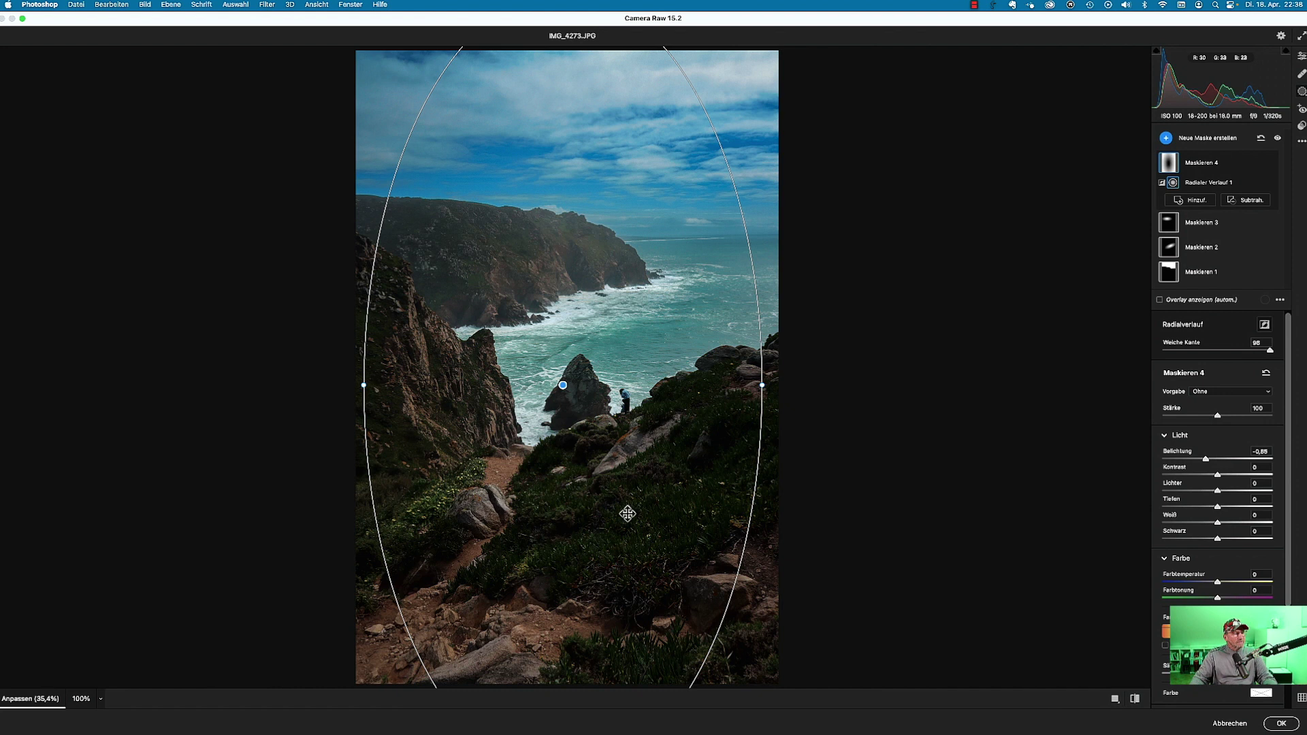
Step: Paint a Pinsel mask over the dirt path and lower rocks, shifting Farbe toward cooler tones
left_click(1166, 137)
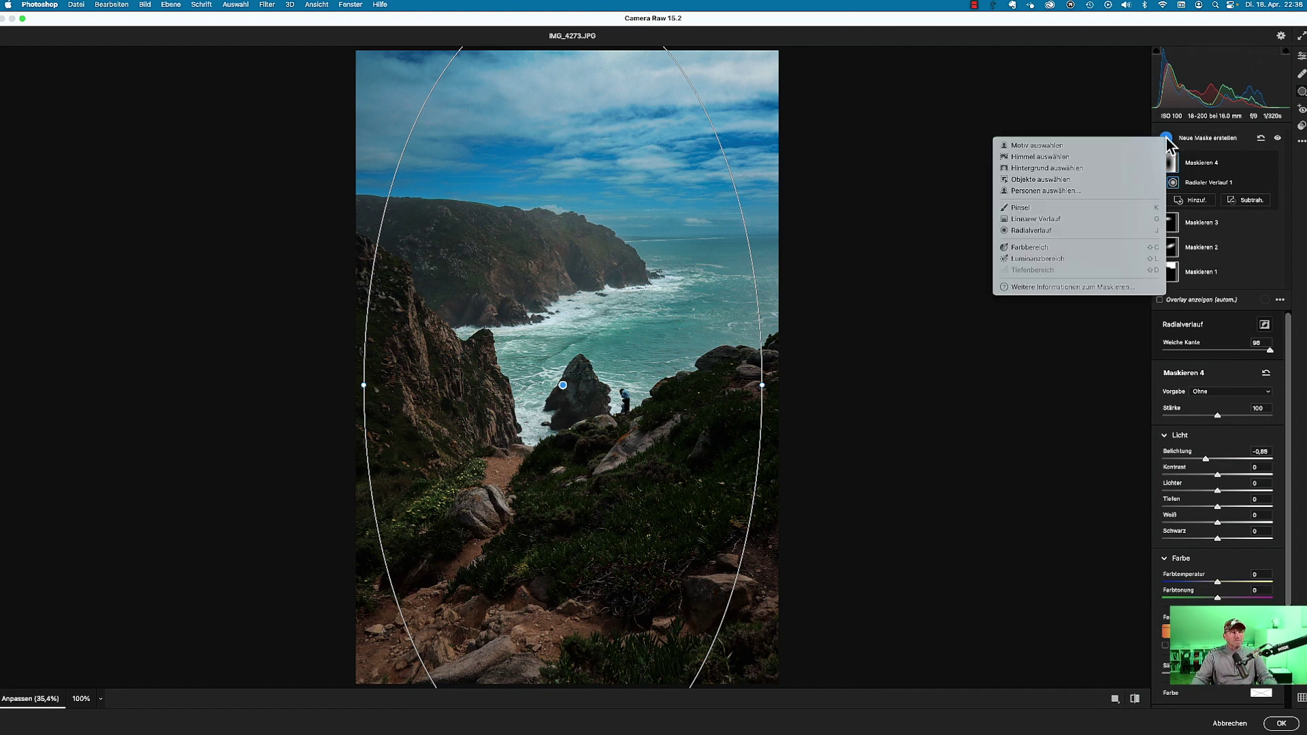
left_click(1012, 209)
left_click_drag(524, 447, 505, 478)
mouse_move(473, 543)
left_mouse_down()
mouse_move(384, 634)
mouse_move(413, 651)
mouse_move(511, 613)
mouse_move(533, 639)
mouse_move(647, 618)
mouse_move(726, 598)
mouse_move(754, 560)
mouse_move(769, 574)
mouse_move(764, 595)
left_mouse_up()
mouse_move(426, 344)
left_mouse_down()
mouse_move(423, 399)
mouse_move(443, 352)
mouse_move(411, 321)
mouse_move(429, 403)
mouse_move(488, 449)
mouse_move(487, 431)
left_mouse_up()
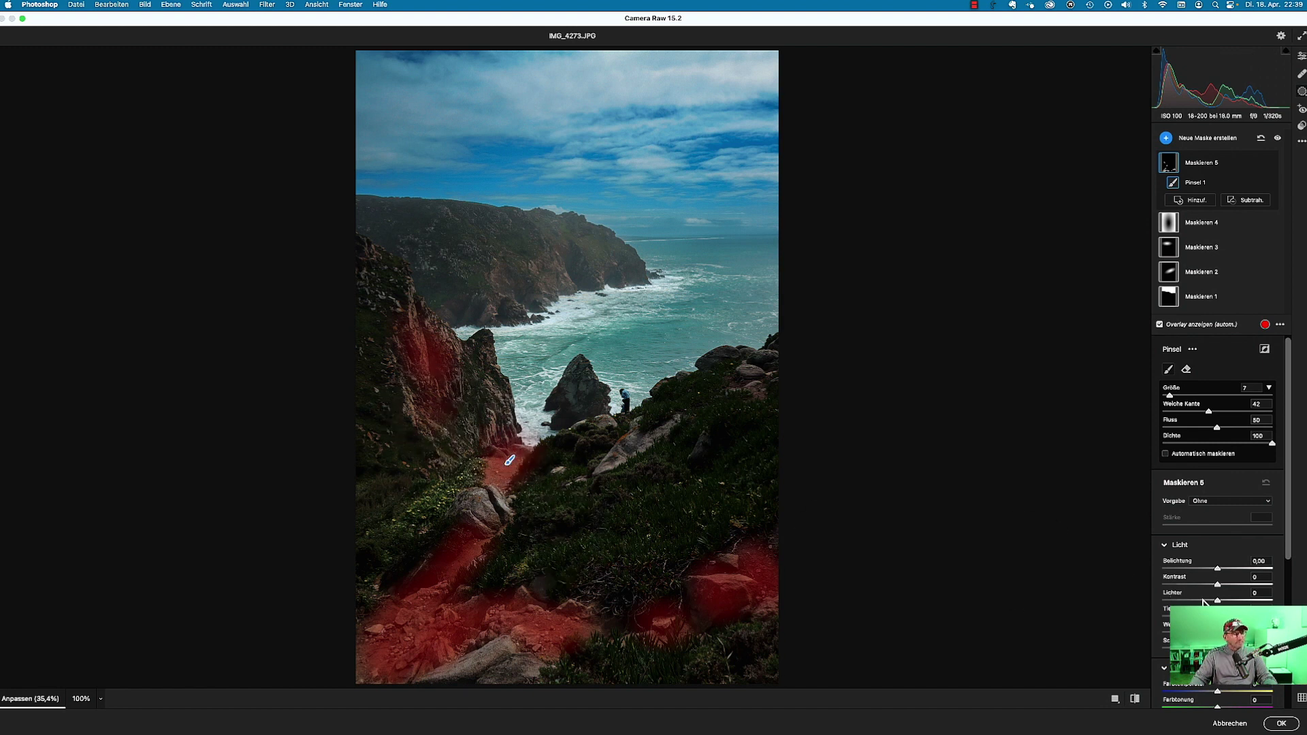
scroll(1203, 602, "down", 1)
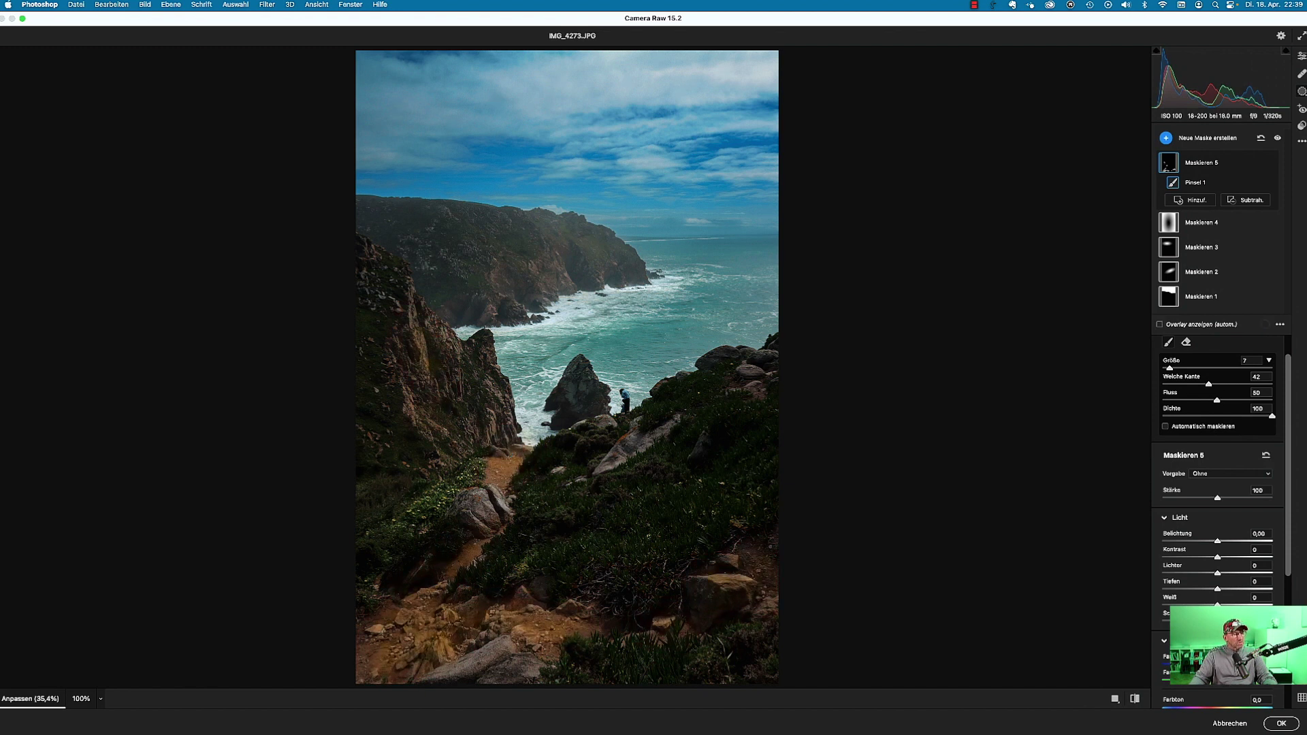
left_click_drag(1218, 663, 1165, 672)
Step: Apply the Camera Raw edits, compare before and after, and duplicate into Hintergrund Kopie 2
left_click(1280, 724)
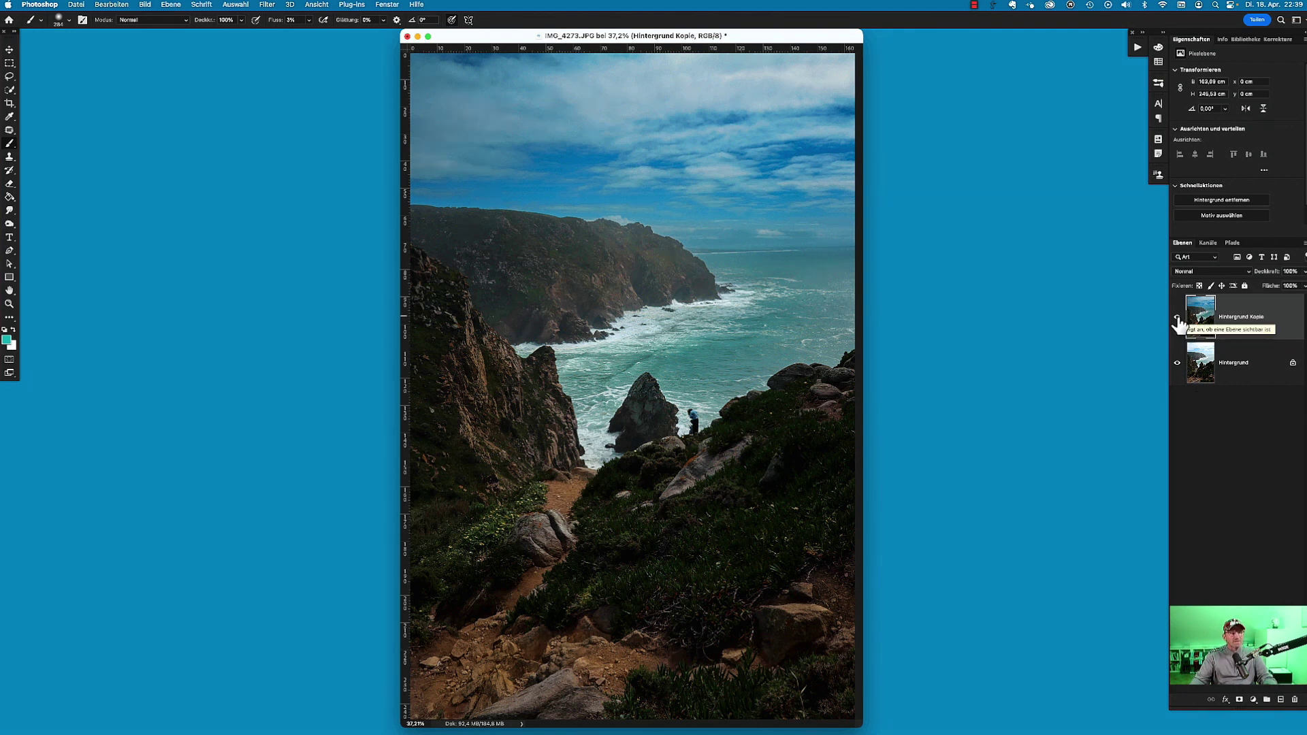
left_click(1177, 318)
left_click(1177, 318)
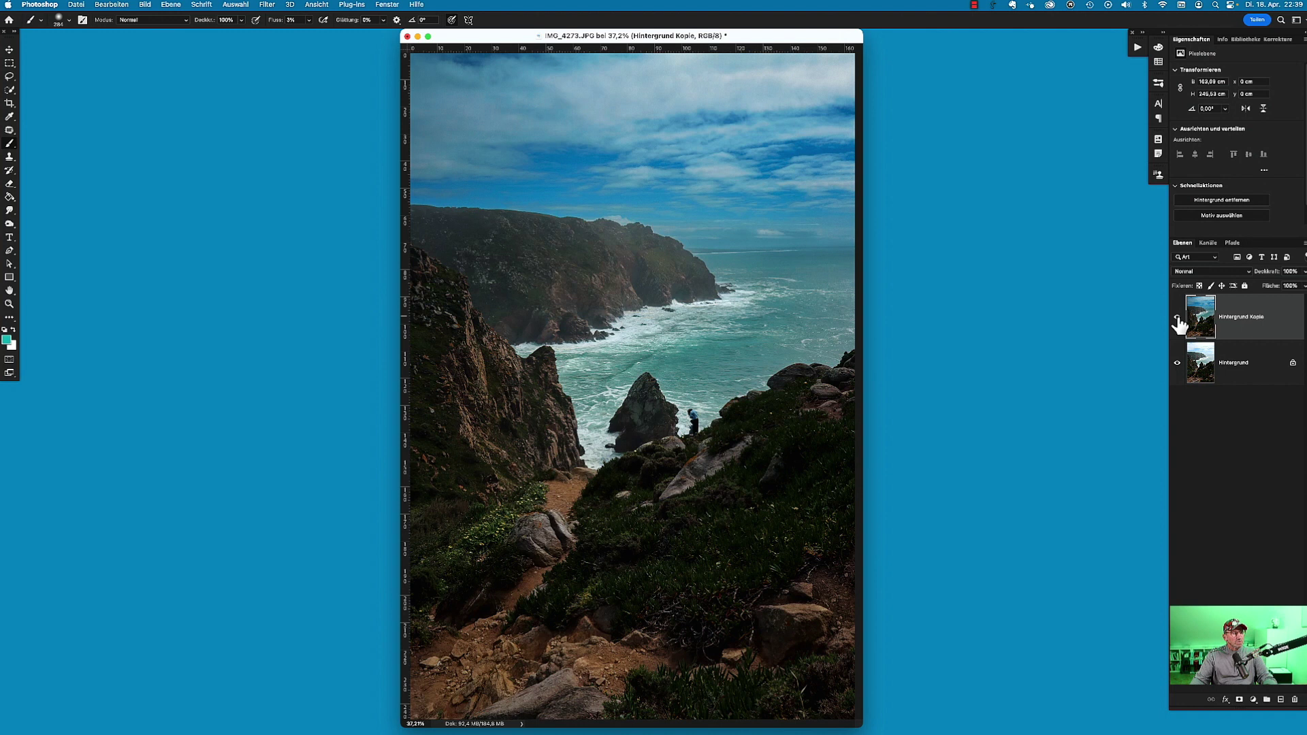
left_click(1177, 318)
left_click(1176, 318)
mouse_move(1278, 322)
left_mouse_down()
mouse_move(1260, 454)
mouse_move(1278, 701)
left_mouse_up()
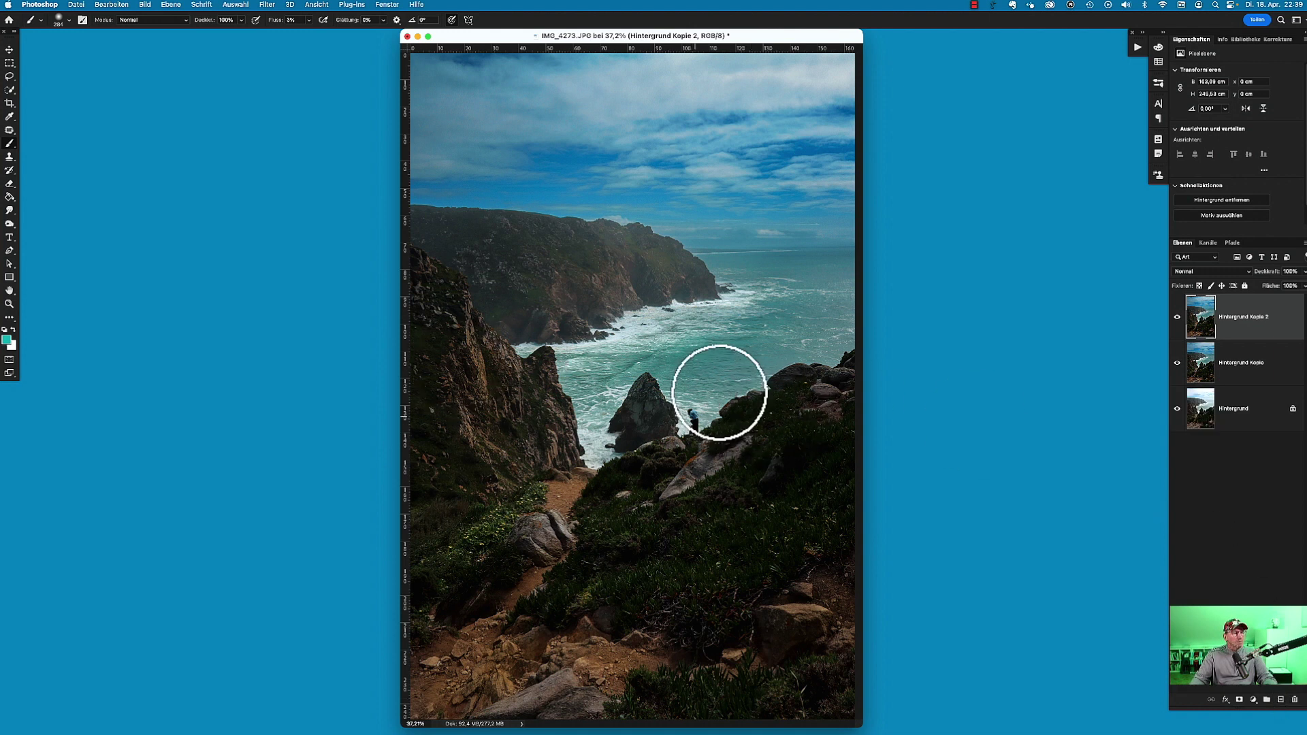
key("super+plus")
key("super+plus")
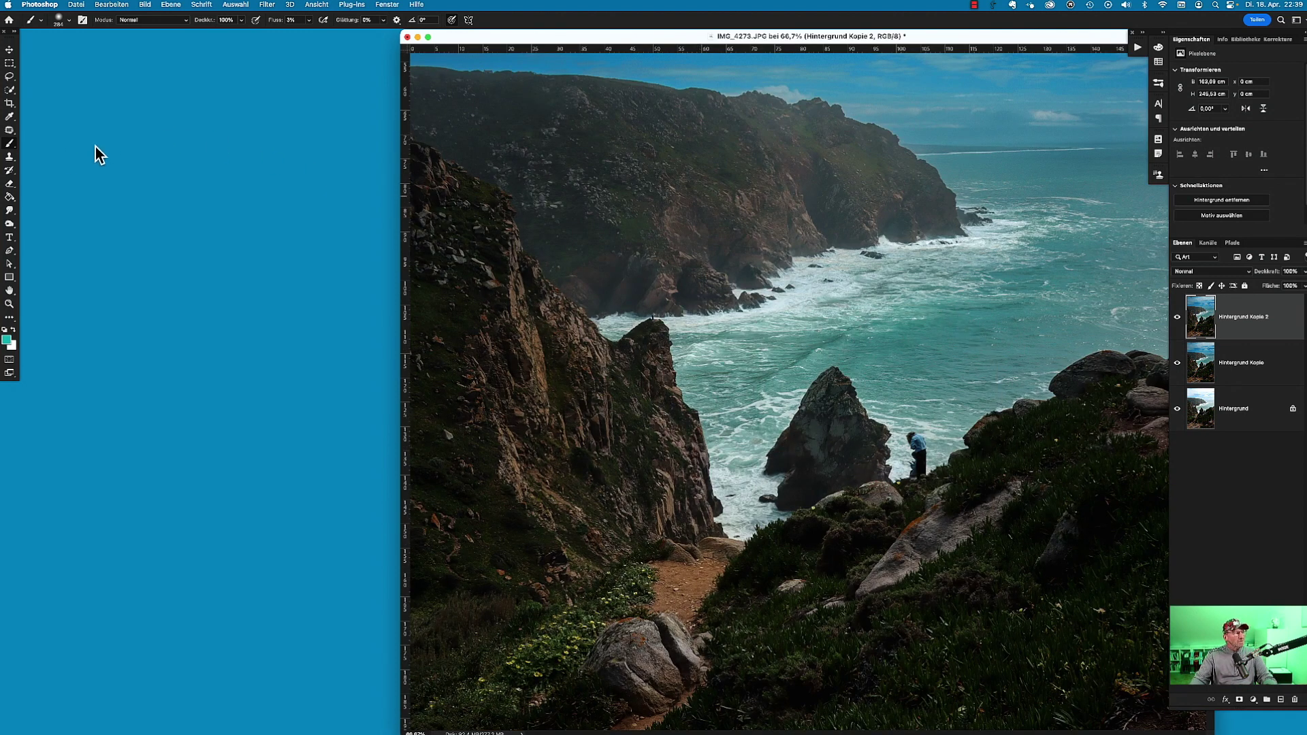
Step: Lasso the person on the rocks and erase them with an Inhaltsbasiert content-aware fill
left_click(10, 76)
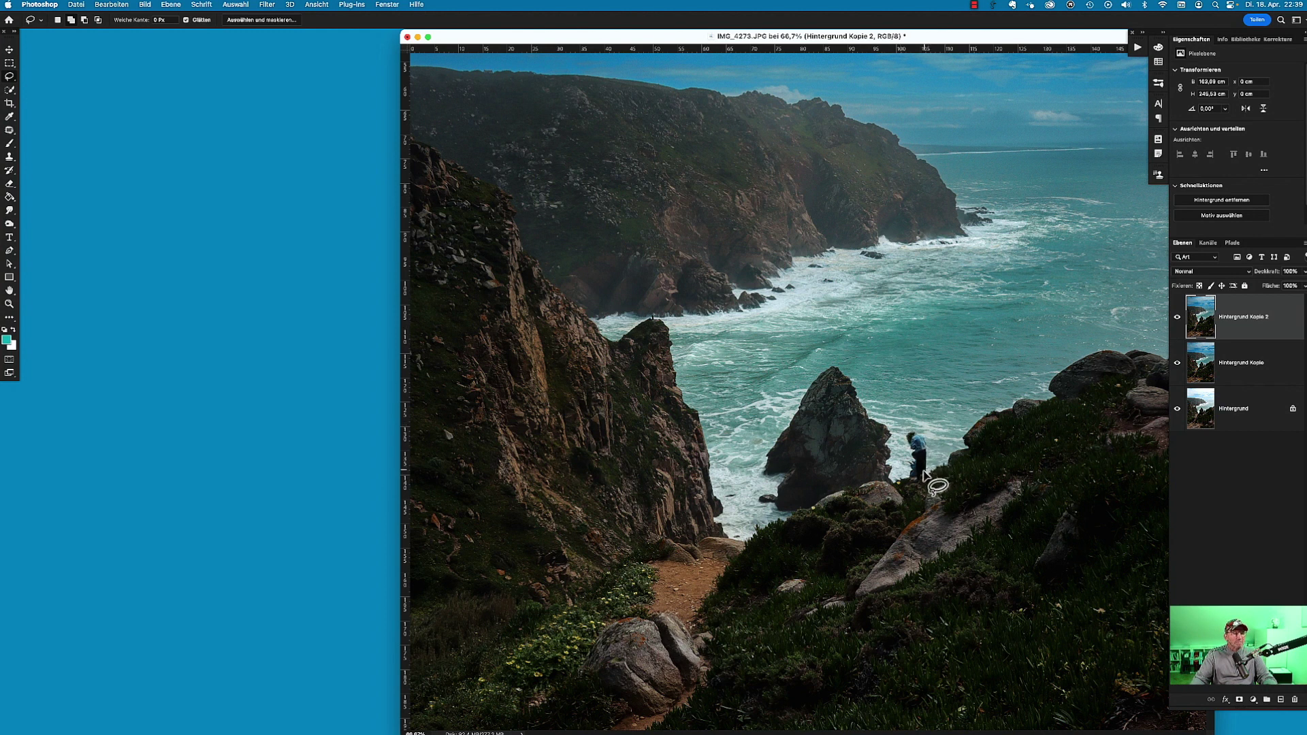
mouse_move(906, 476)
left_mouse_down()
mouse_move(903, 433)
mouse_move(930, 447)
left_mouse_up()
left_click_drag(930, 447, 923, 463)
right_click(920, 456)
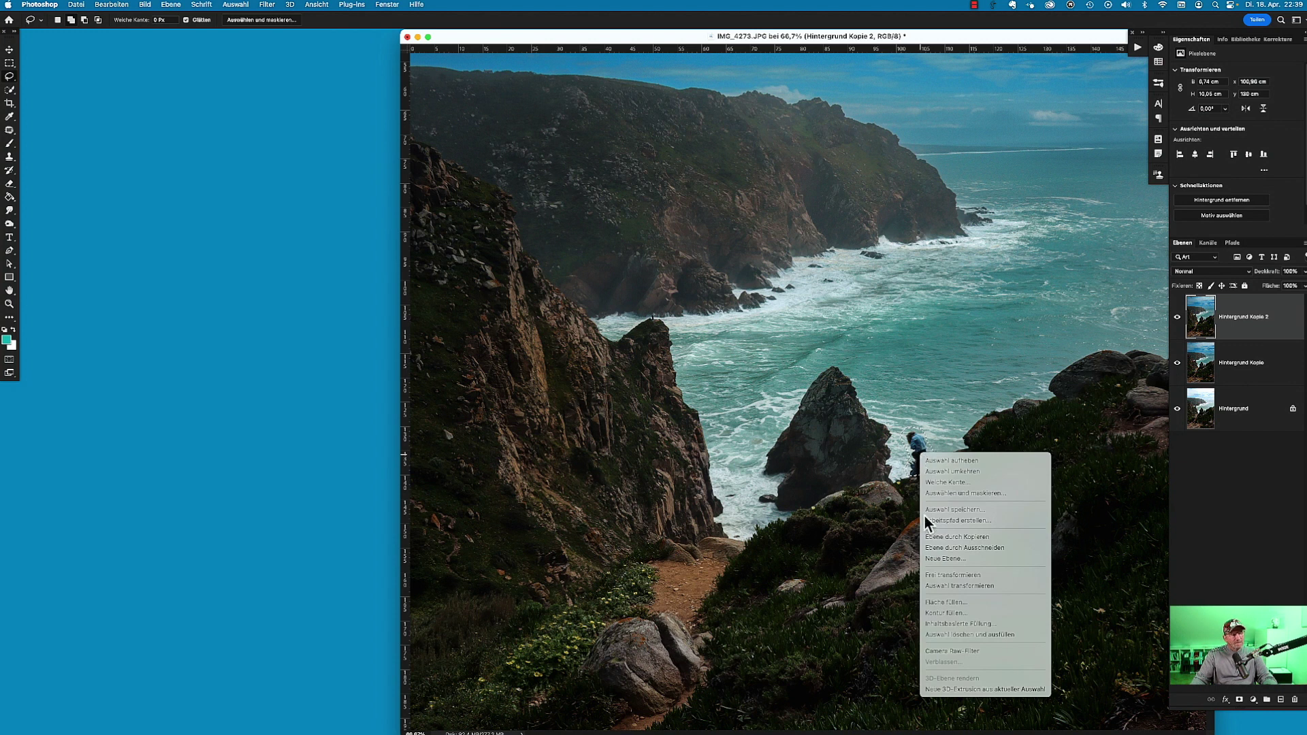
left_click(935, 601)
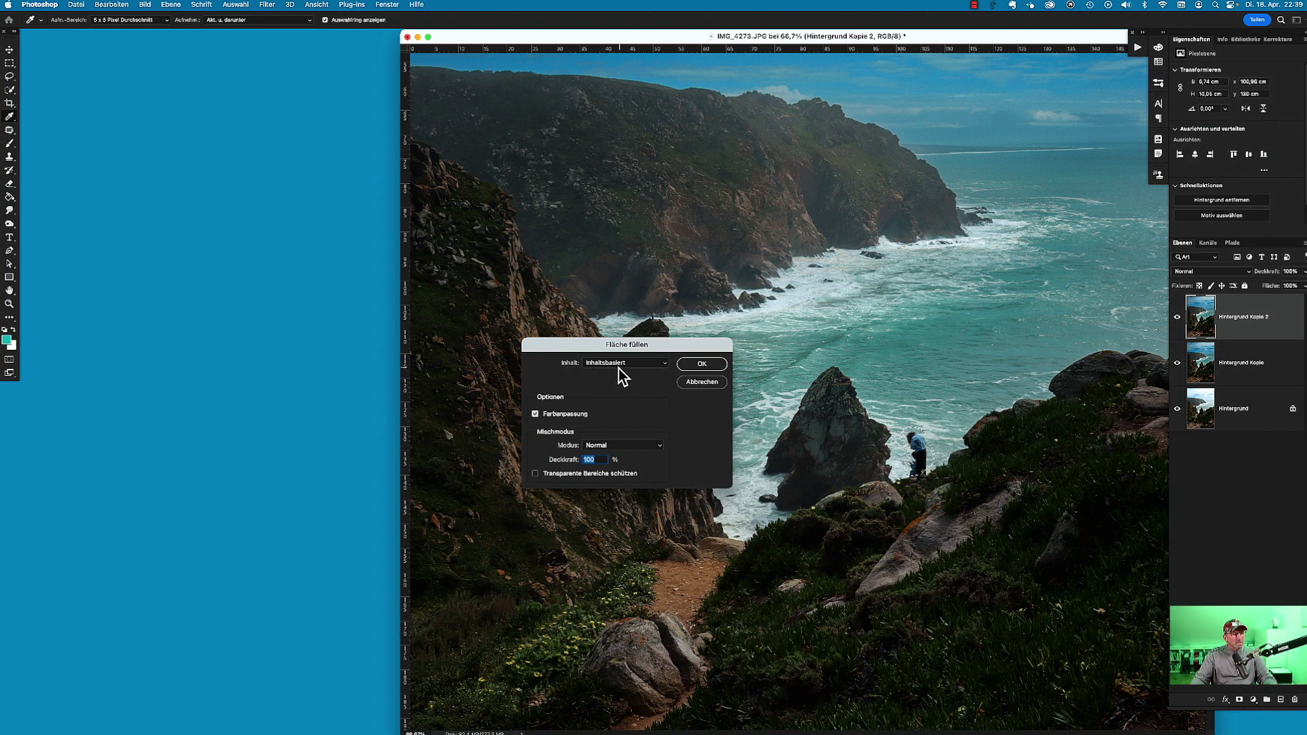
left_click(701, 363)
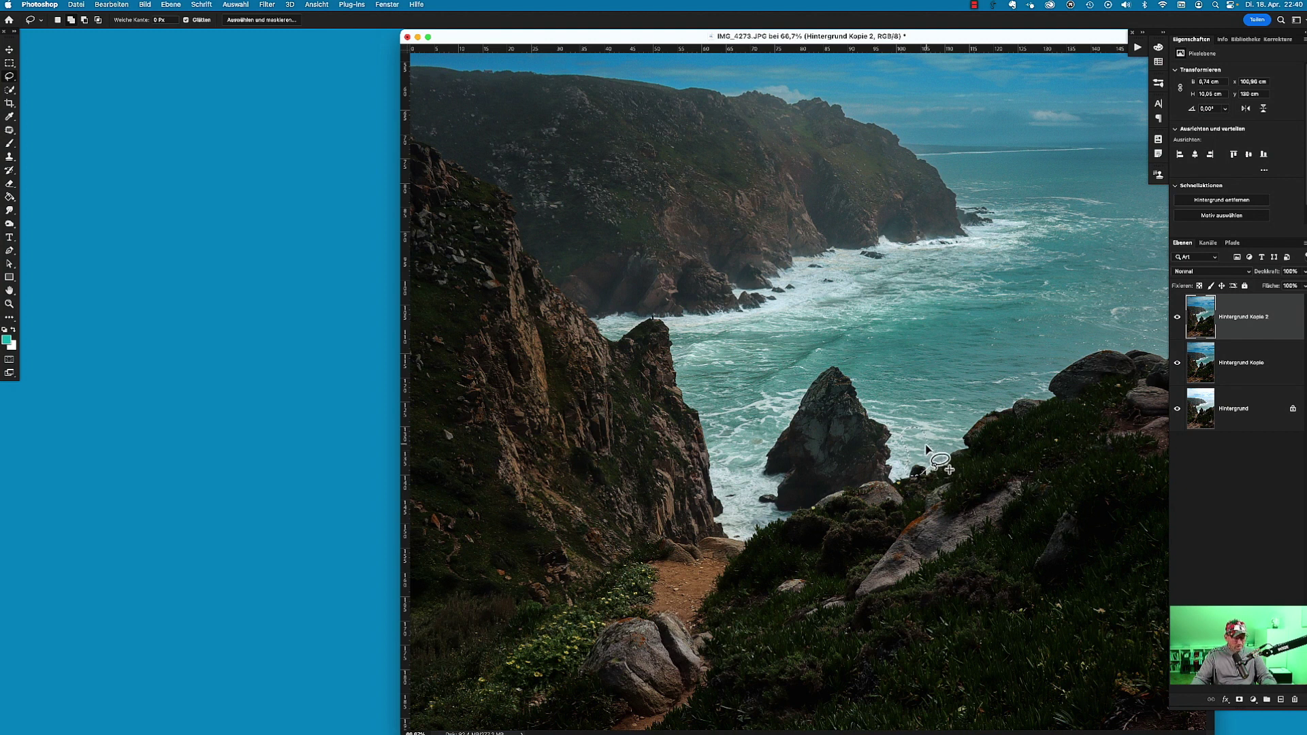
left_click(925, 444)
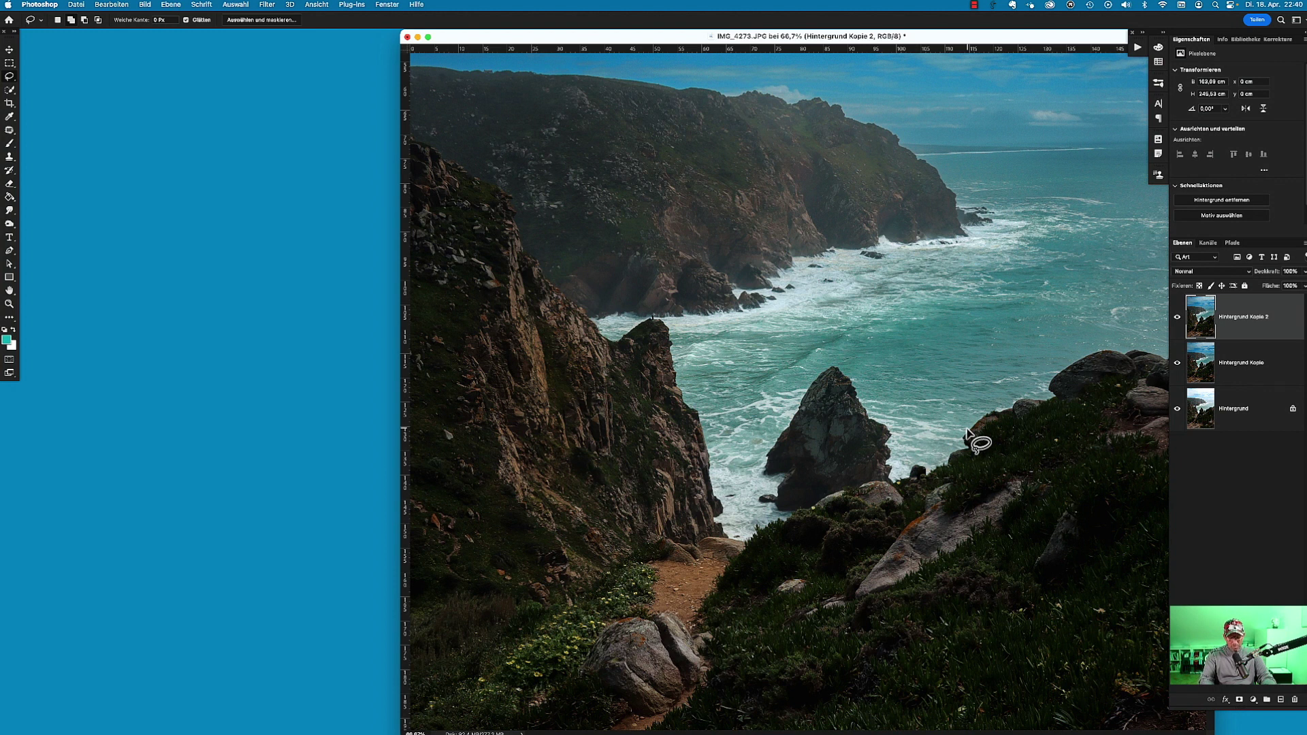
key("ctrl+0")
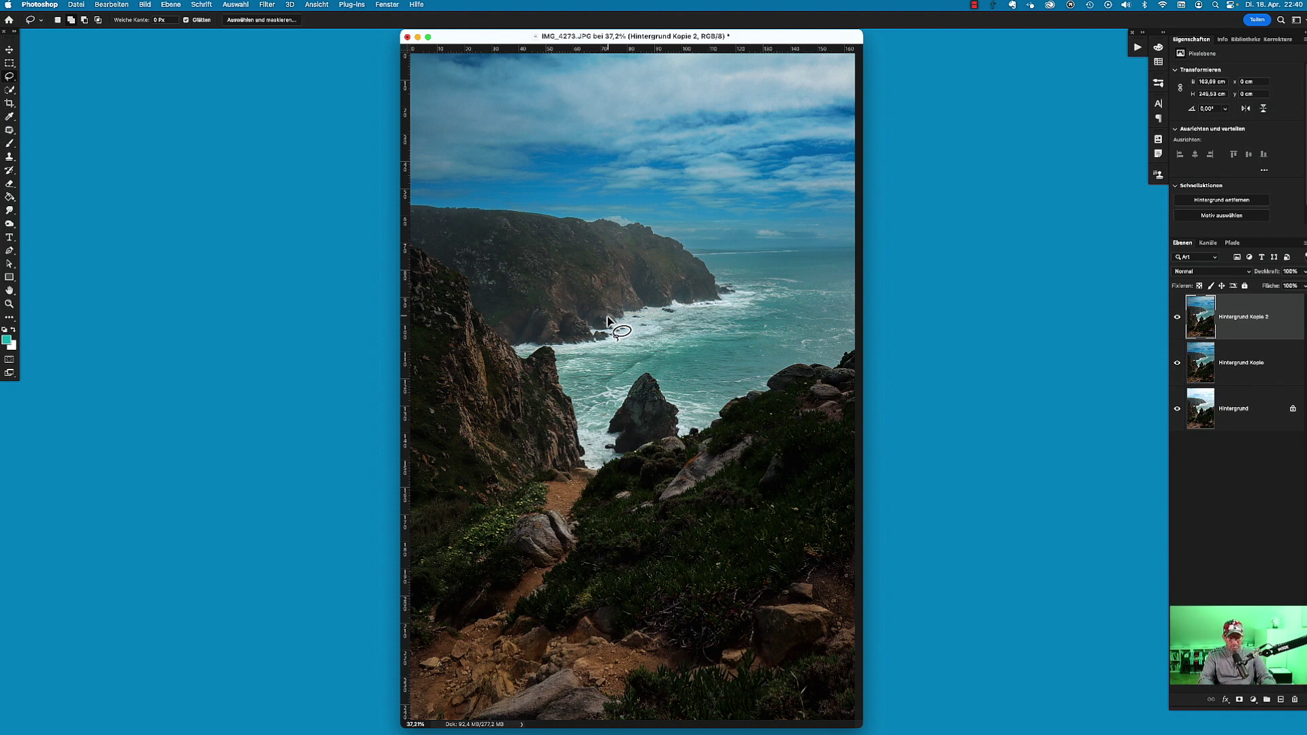
Step: Apply Levels to Hintergrund Kopie 2, dragging the white-point input slider left to brighten it
key("super+l")
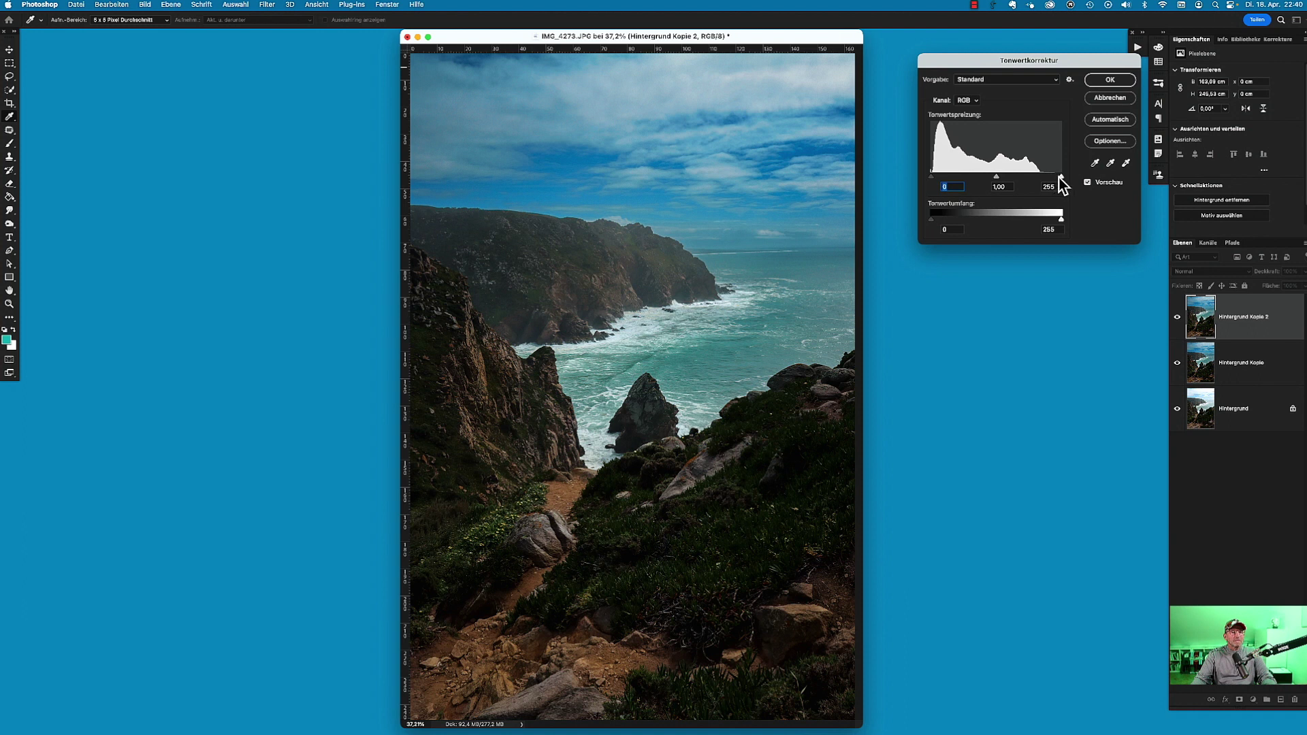
left_click_drag(1060, 176, 1043, 177)
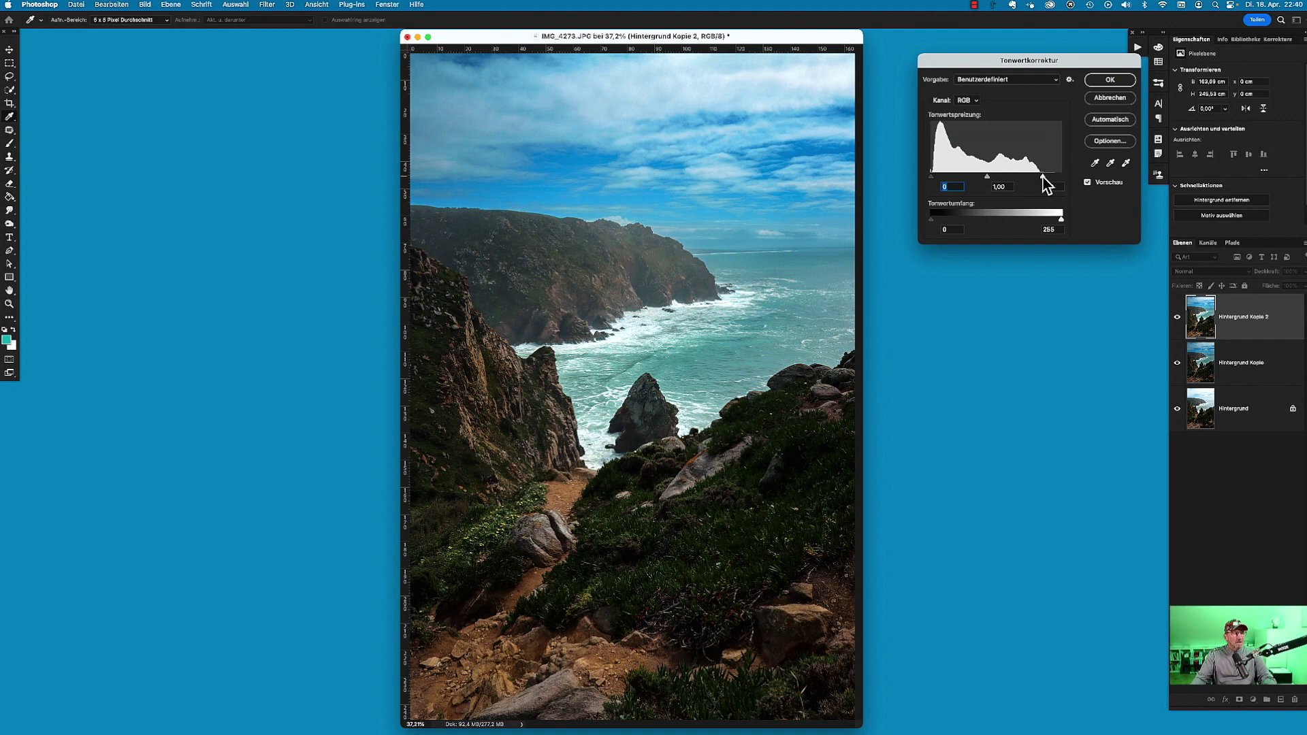
left_click(1042, 176)
left_click(1108, 80)
key("l")
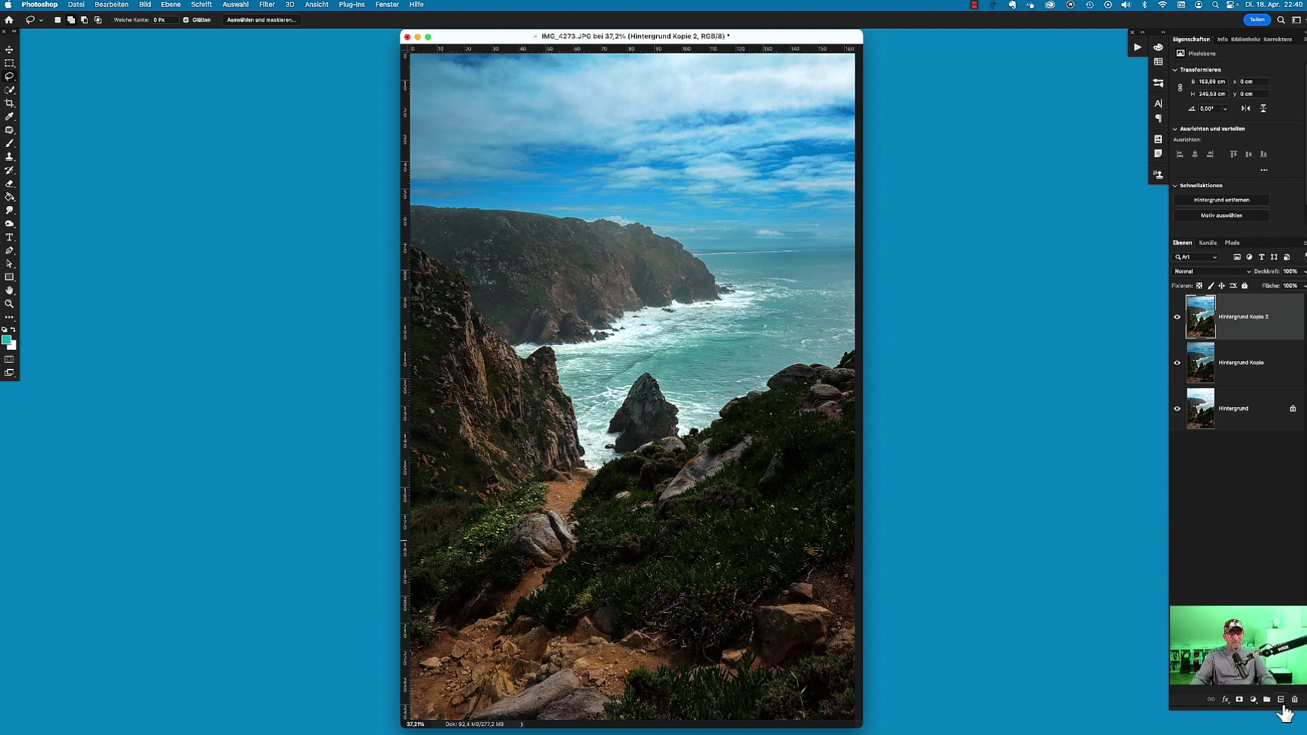
Step: Add a new layer, Ebene 1, and fill it entirely with black using the Paint Bucket
left_click(1280, 700)
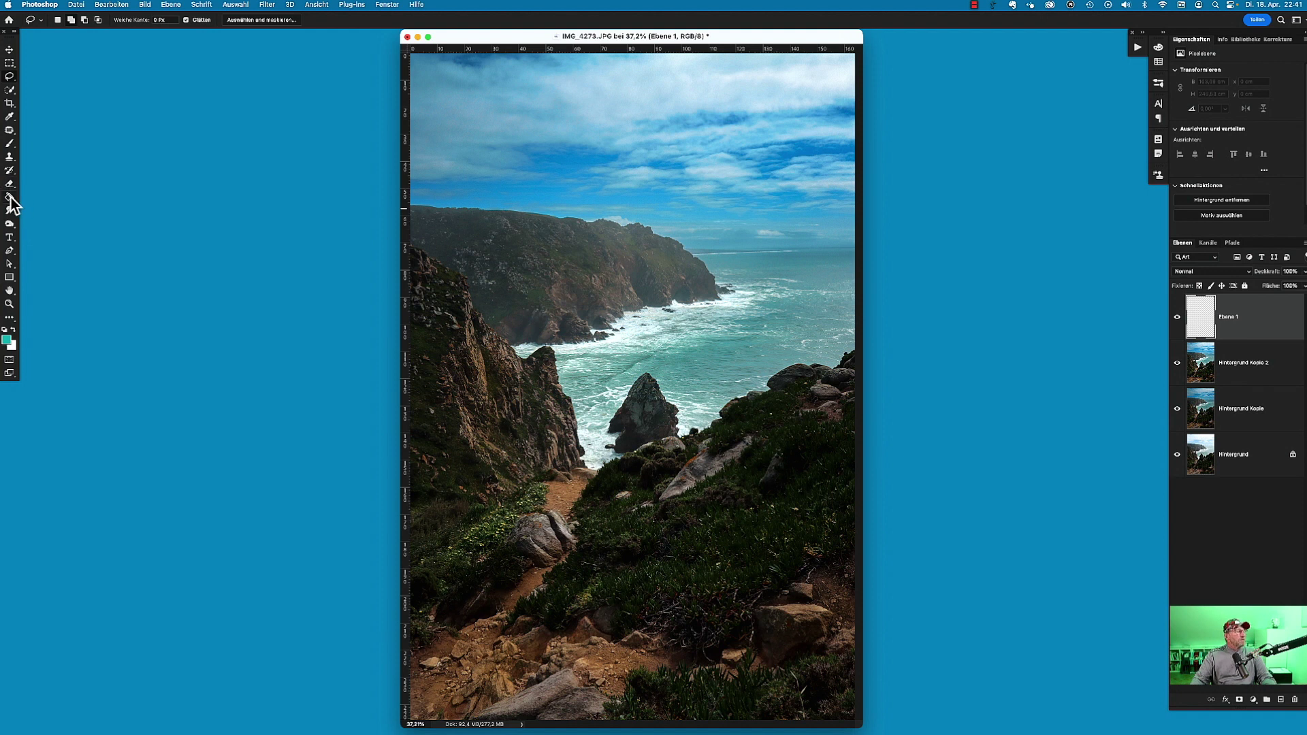
left_click(5, 330)
right_click(9, 197)
left_click(55, 219)
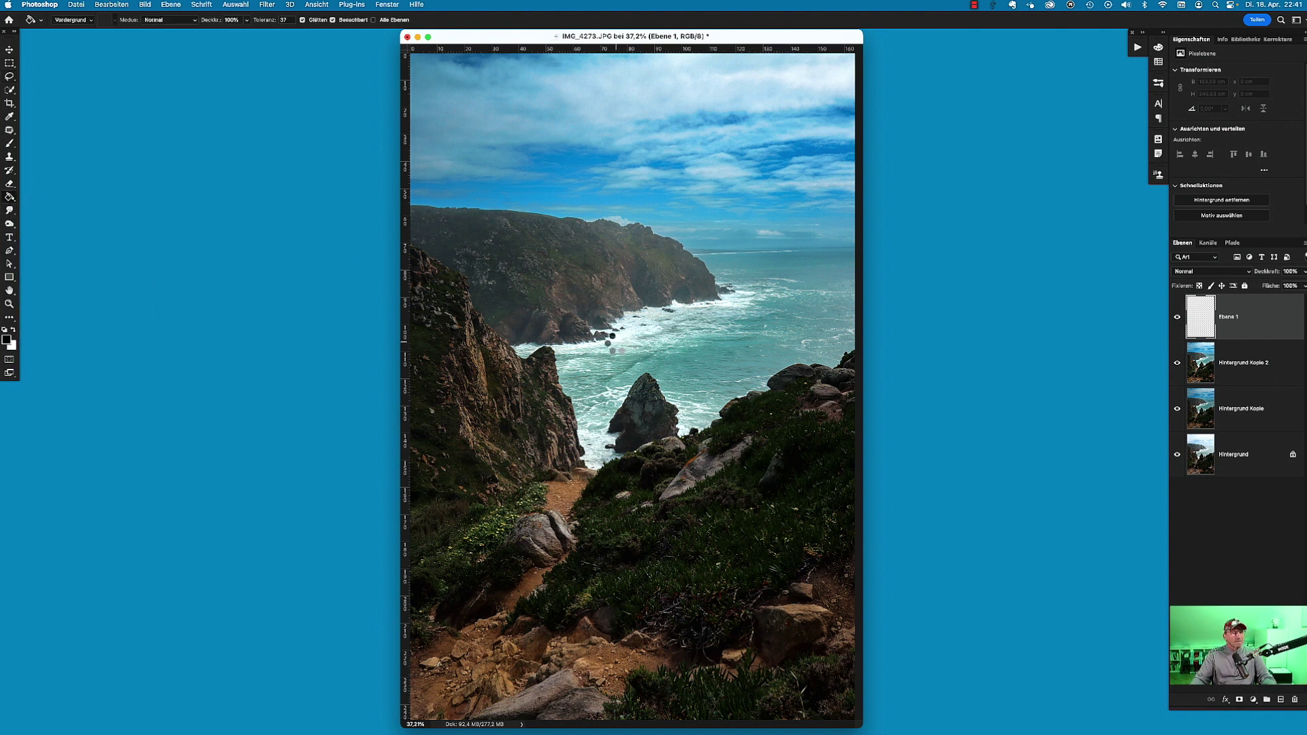
left_click(615, 343)
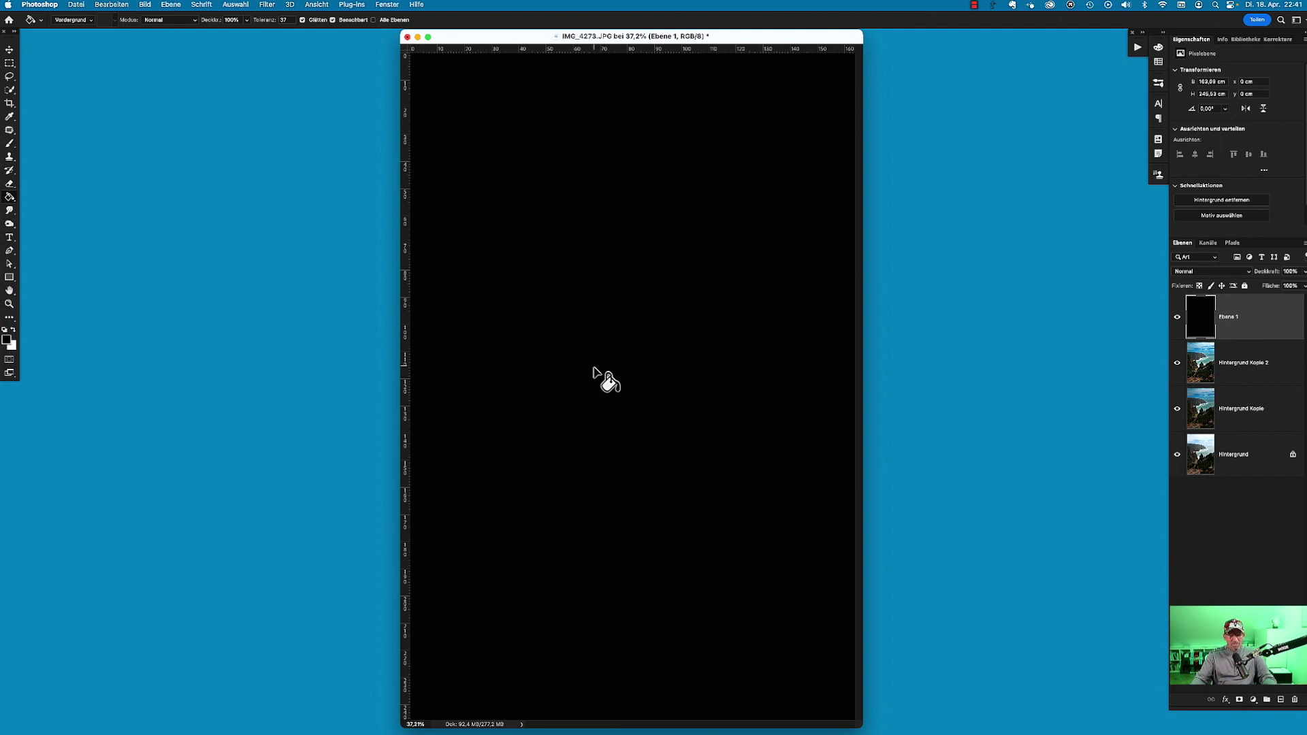
Step: Set Ebene 1's blend mode to Farbig abwedeln and bring up the Swatches panel
left_click(1208, 273)
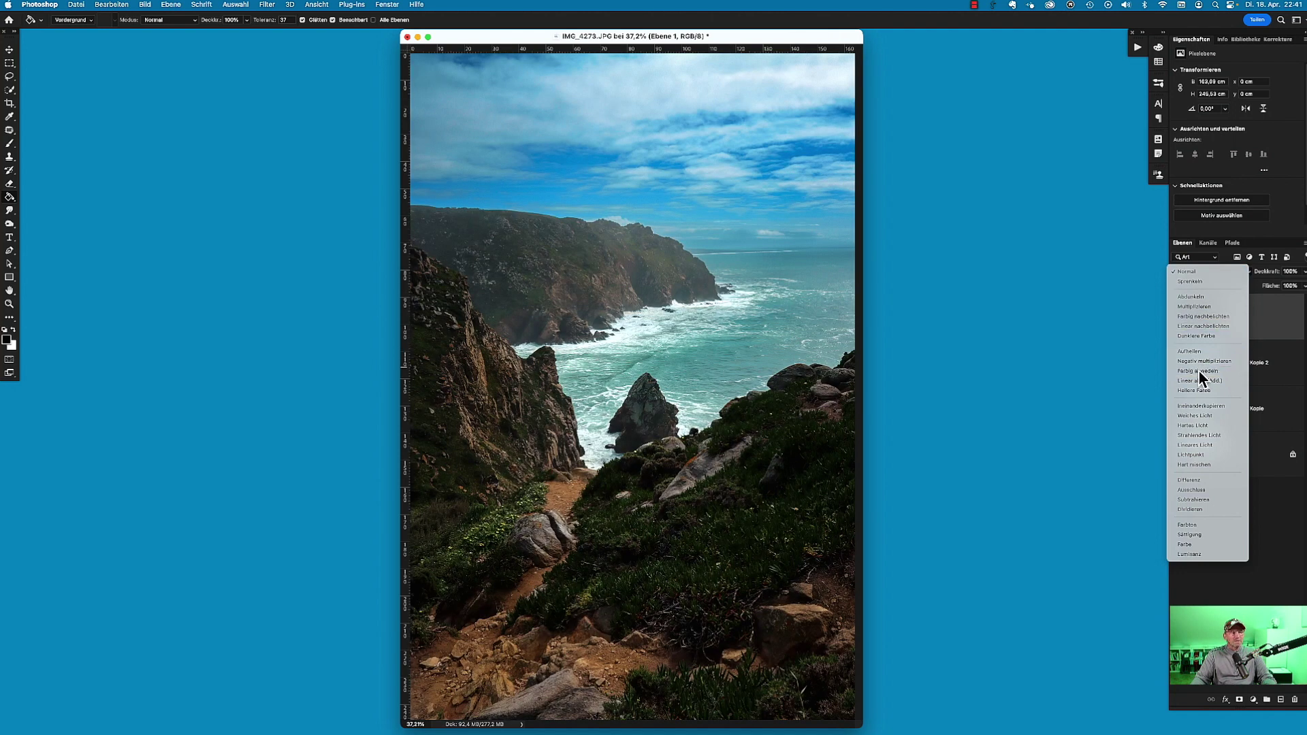
left_click(1198, 371)
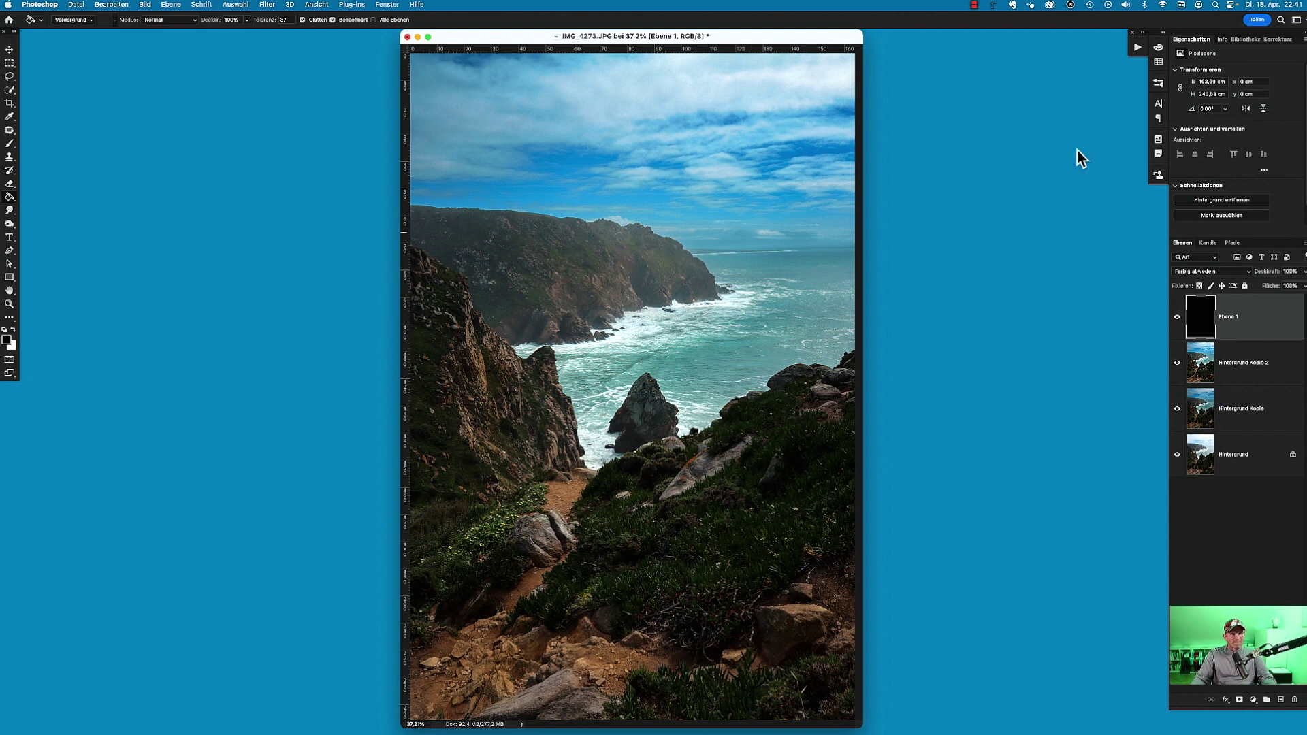
left_click(1157, 63)
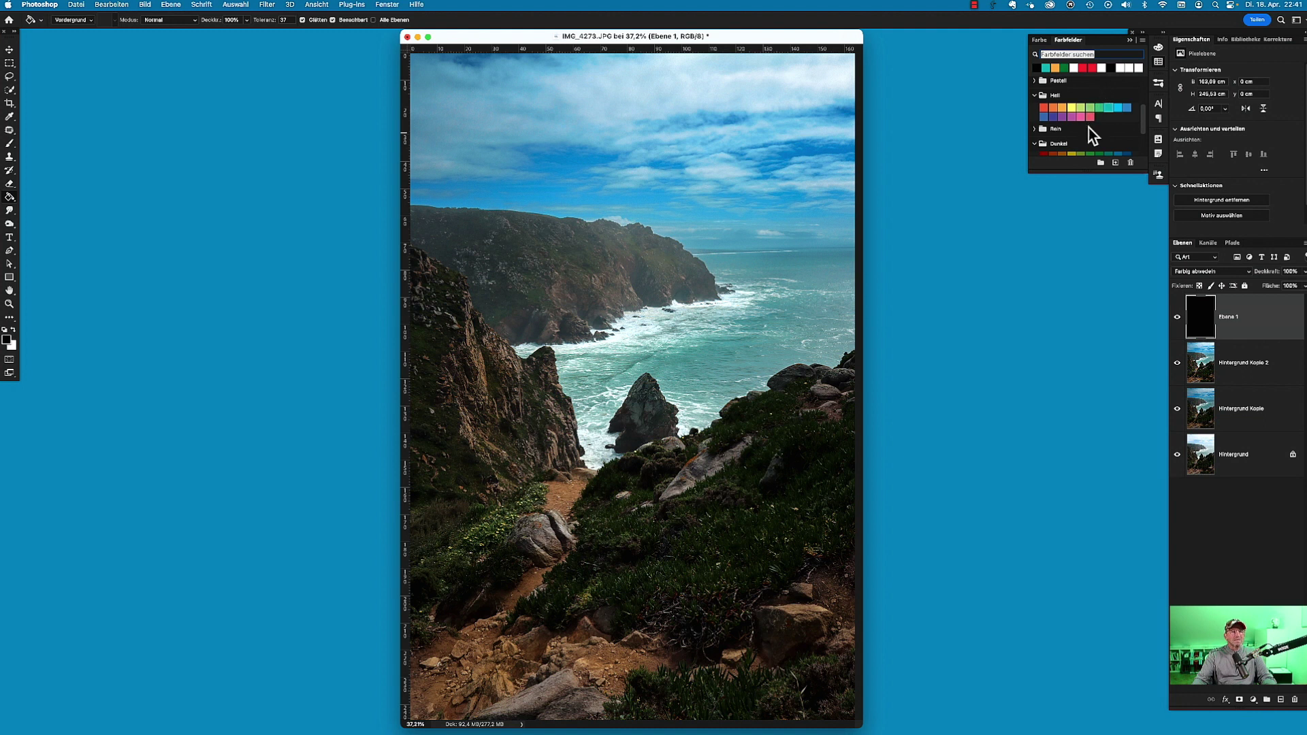
Step: Pick a green swatch and brush a low-flow stroke over the grass on the lower slope
scroll(1099, 130, "down", 3)
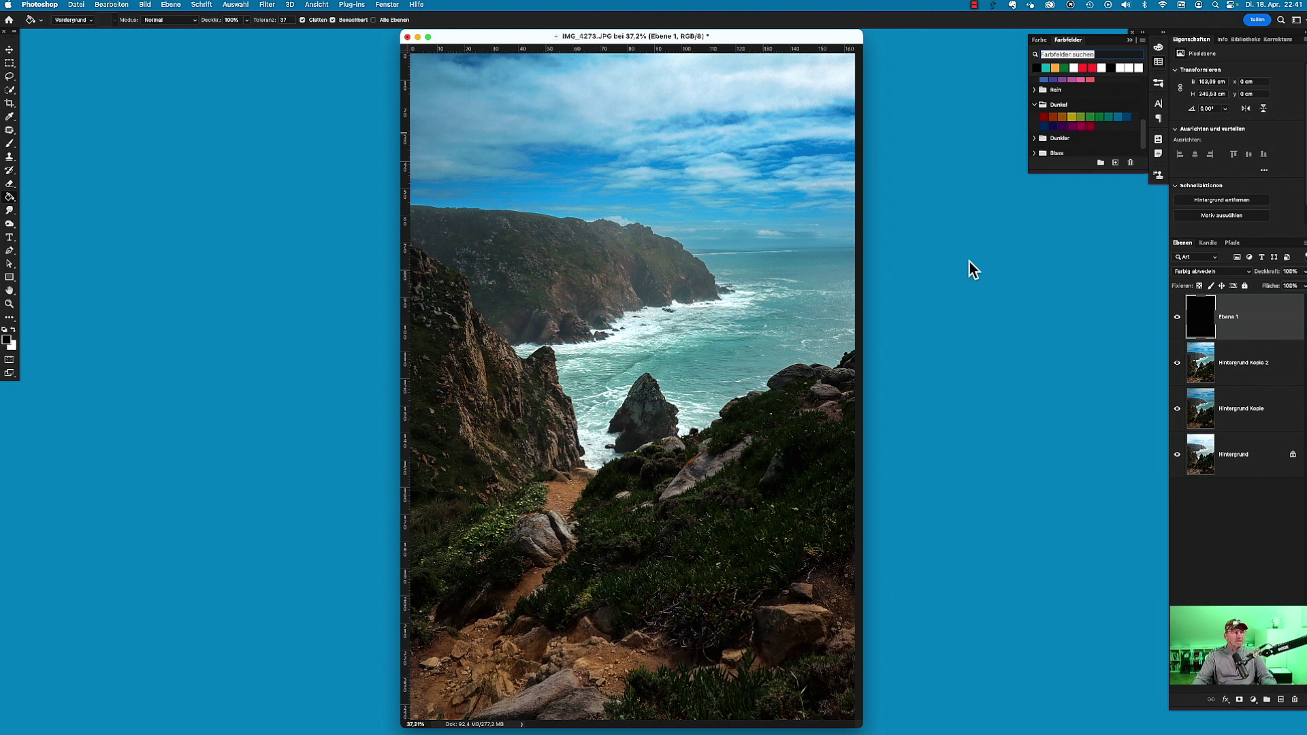
left_click(1091, 116)
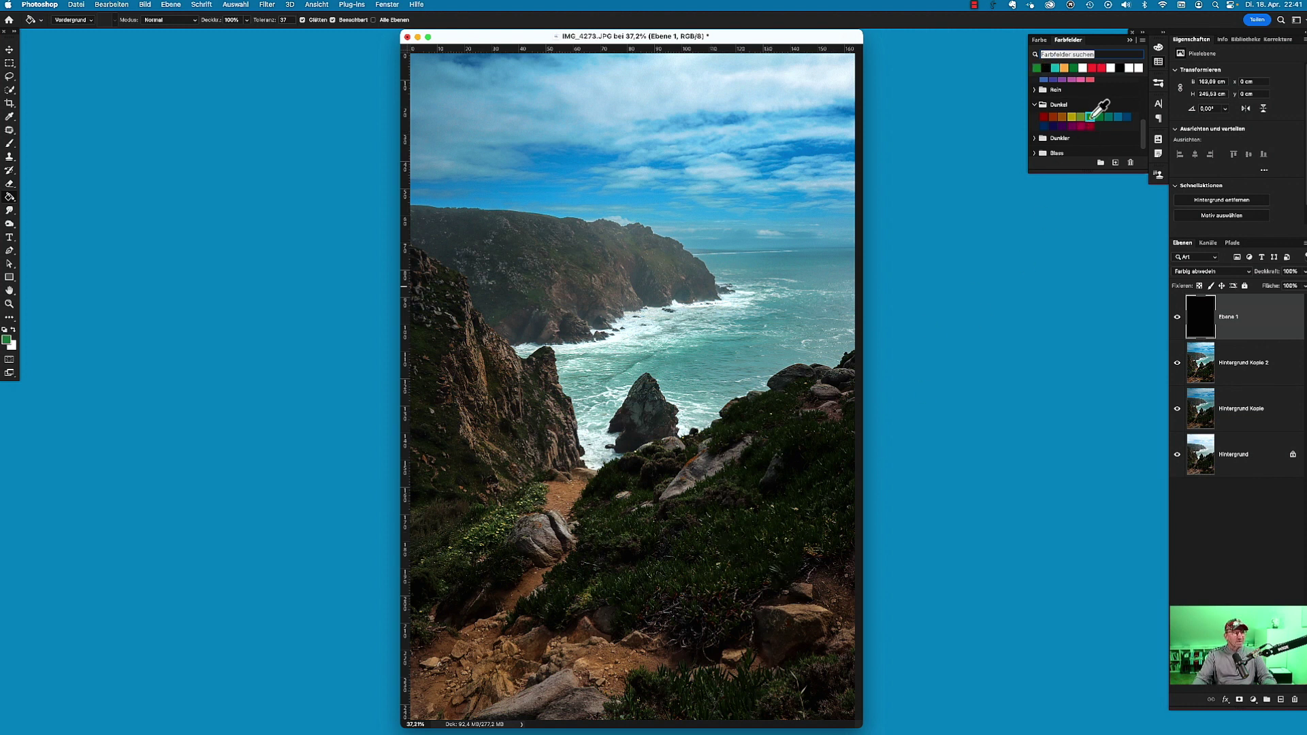
left_click(10, 143)
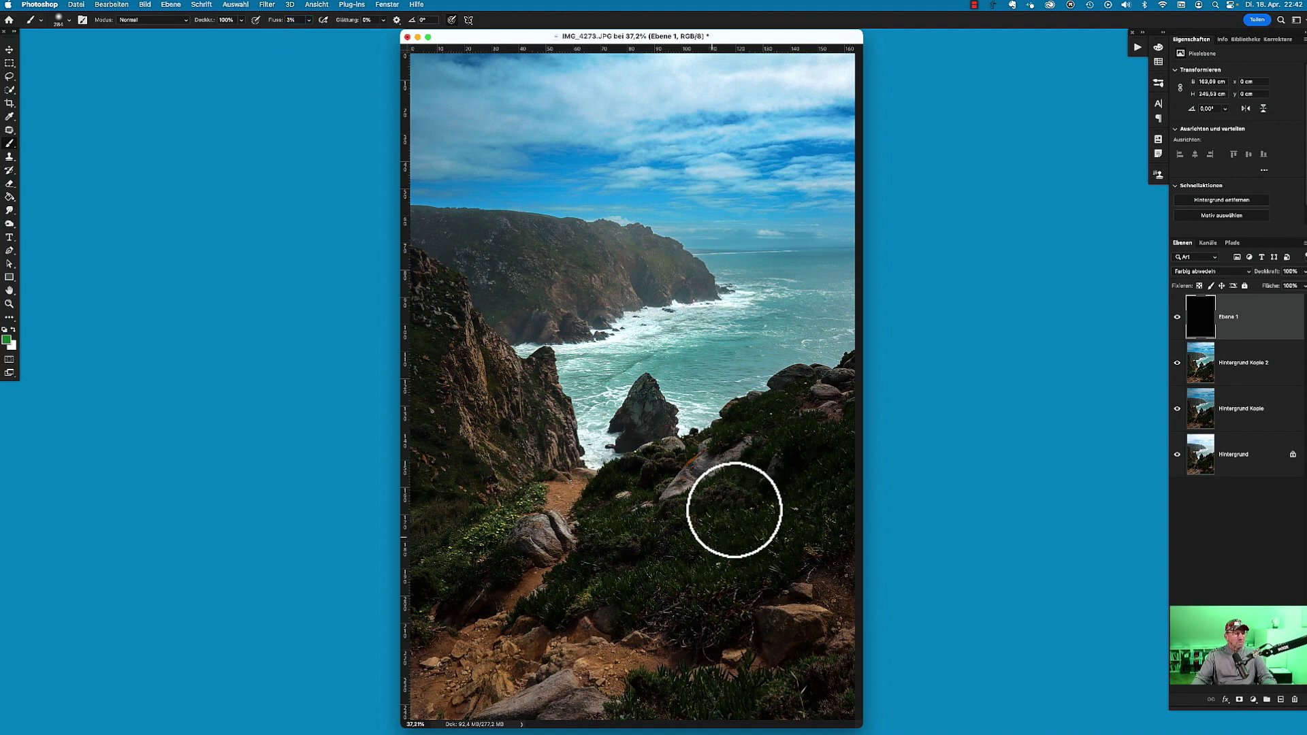
mouse_move(736, 527)
left_mouse_down()
mouse_move(712, 524)
mouse_move(700, 502)
mouse_move(753, 530)
mouse_move(753, 514)
mouse_move(758, 534)
mouse_move(732, 528)
mouse_move(729, 496)
mouse_move(787, 502)
mouse_move(784, 517)
mouse_move(805, 502)
mouse_move(752, 466)
mouse_move(741, 512)
mouse_move(808, 490)
mouse_move(746, 504)
mouse_move(767, 517)
mouse_move(746, 549)
mouse_move(705, 529)
mouse_move(680, 560)
mouse_move(650, 537)
mouse_move(637, 495)
mouse_move(624, 517)
mouse_move(630, 490)
mouse_move(633, 522)
mouse_move(578, 566)
mouse_move(686, 551)
mouse_move(679, 540)
left_mouse_up()
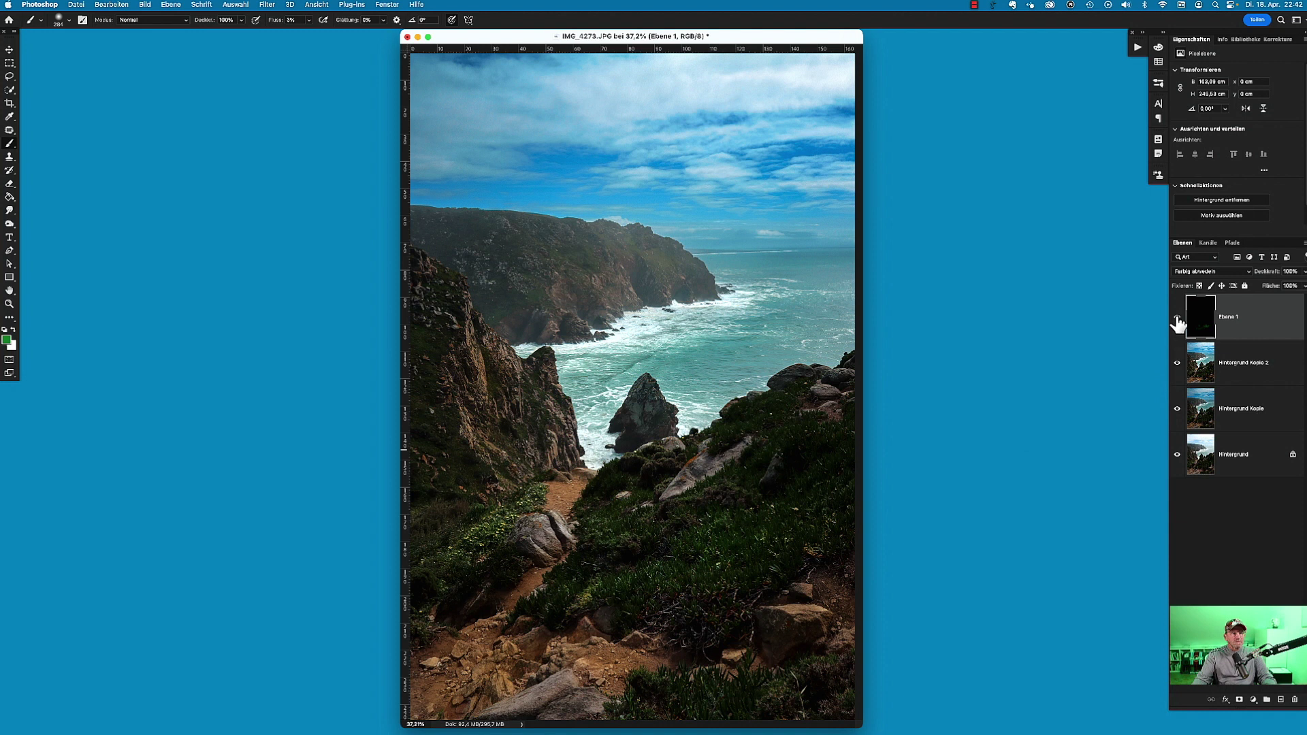
Step: Toggle Ebene 1's visibility off and on twice to compare the dodge effect
left_click(1177, 317)
left_click(1177, 317)
left_click(1176, 319)
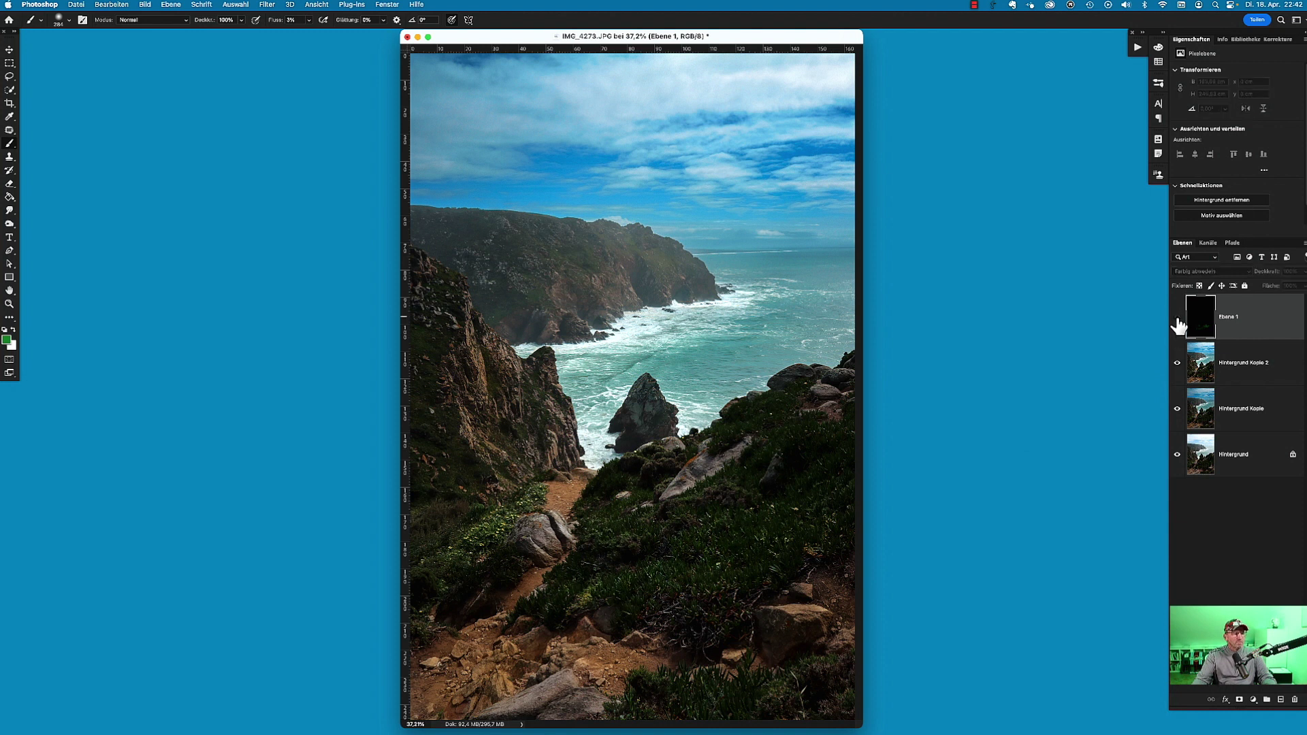
left_click(1177, 318)
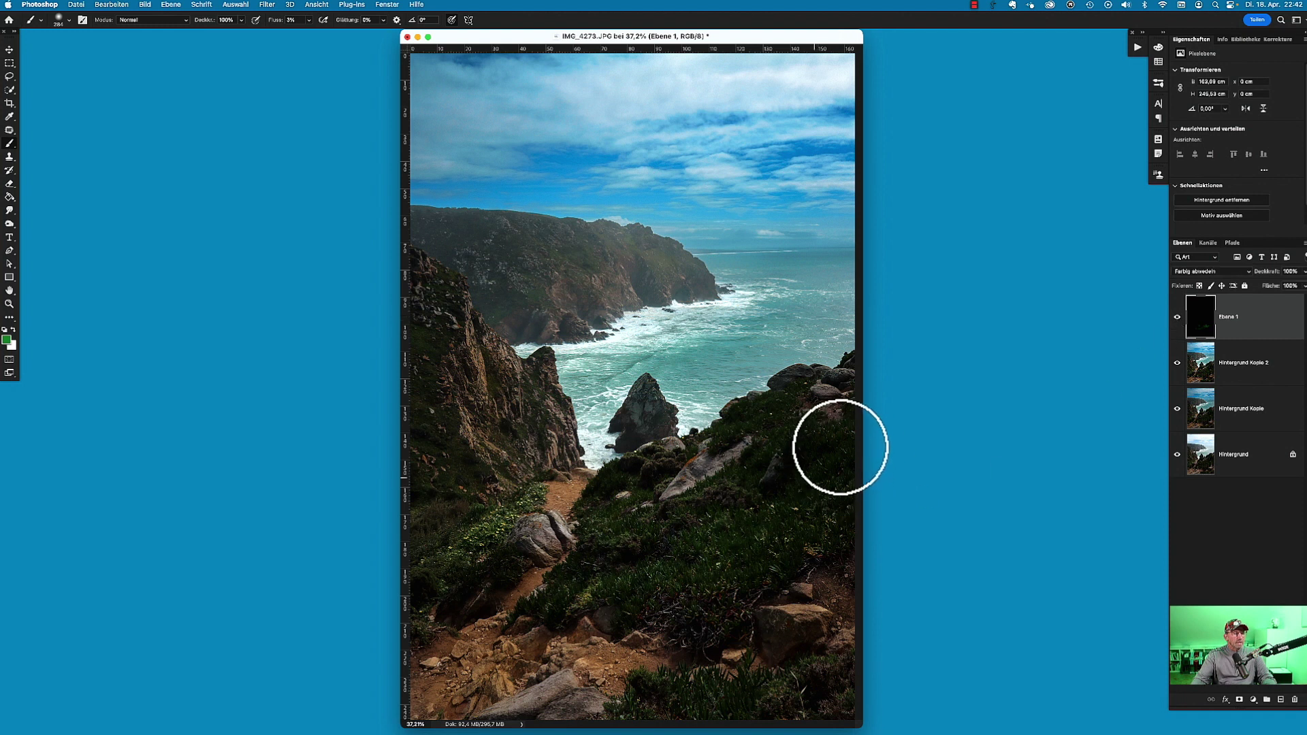
Step: Paint more green dodge strokes over the right-edge grass, grassy slope, path-side grass and cliff face
mouse_move(839, 487)
left_mouse_down()
mouse_move(849, 502)
mouse_move(826, 455)
mouse_move(814, 489)
mouse_move(855, 458)
mouse_move(855, 516)
mouse_move(858, 458)
mouse_move(826, 413)
mouse_move(749, 412)
mouse_move(799, 374)
mouse_move(769, 446)
left_mouse_up()
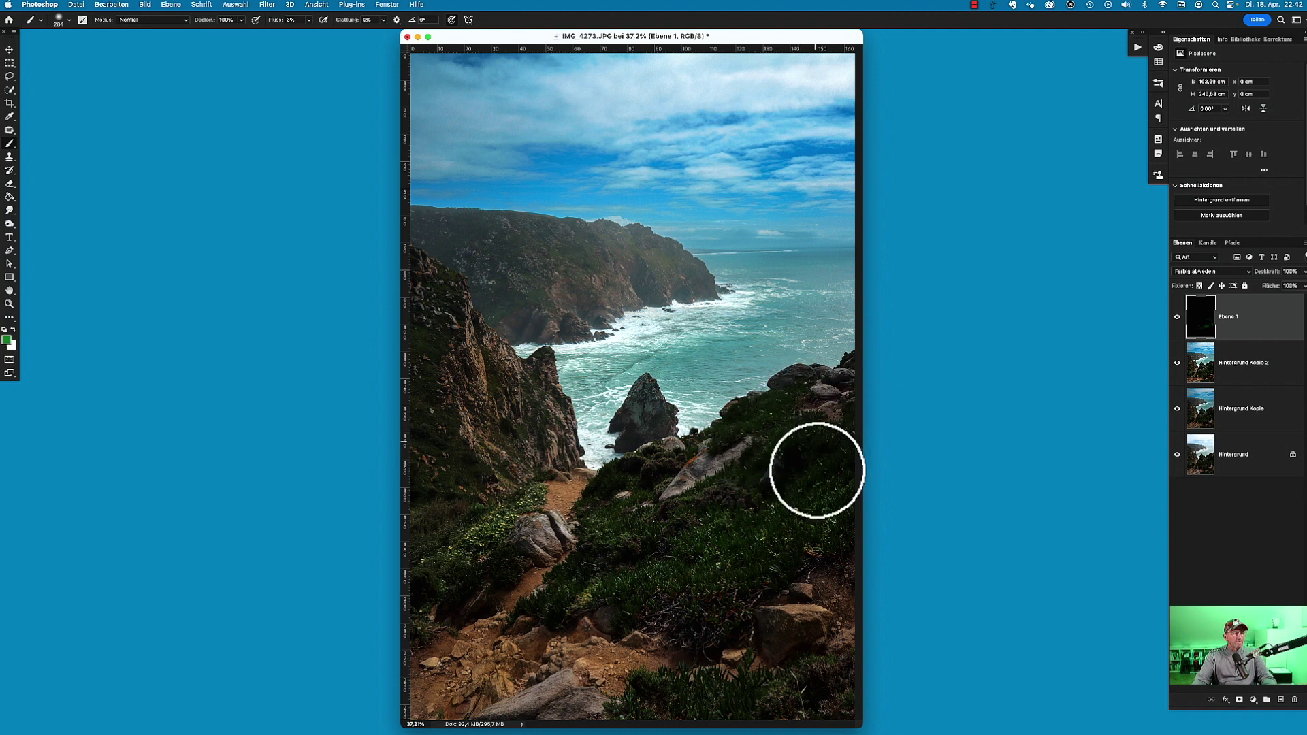
mouse_move(633, 515)
left_mouse_down()
mouse_move(633, 496)
mouse_move(647, 502)
mouse_move(561, 584)
mouse_move(613, 555)
mouse_move(681, 543)
mouse_move(677, 569)
mouse_move(749, 560)
mouse_move(778, 539)
mouse_move(720, 590)
mouse_move(735, 572)
left_mouse_up()
mouse_move(554, 490)
left_mouse_down()
mouse_move(560, 467)
mouse_move(489, 518)
mouse_move(464, 510)
mouse_move(441, 530)
left_mouse_up()
mouse_move(448, 314)
left_mouse_down()
mouse_move(481, 458)
mouse_move(461, 501)
mouse_move(478, 458)
mouse_move(460, 554)
mouse_move(598, 548)
mouse_move(574, 575)
mouse_move(676, 540)
mouse_move(714, 549)
mouse_move(791, 409)
mouse_move(776, 390)
mouse_move(810, 384)
mouse_move(805, 409)
mouse_move(837, 451)
mouse_move(828, 466)
mouse_move(788, 394)
mouse_move(802, 406)
left_mouse_up()
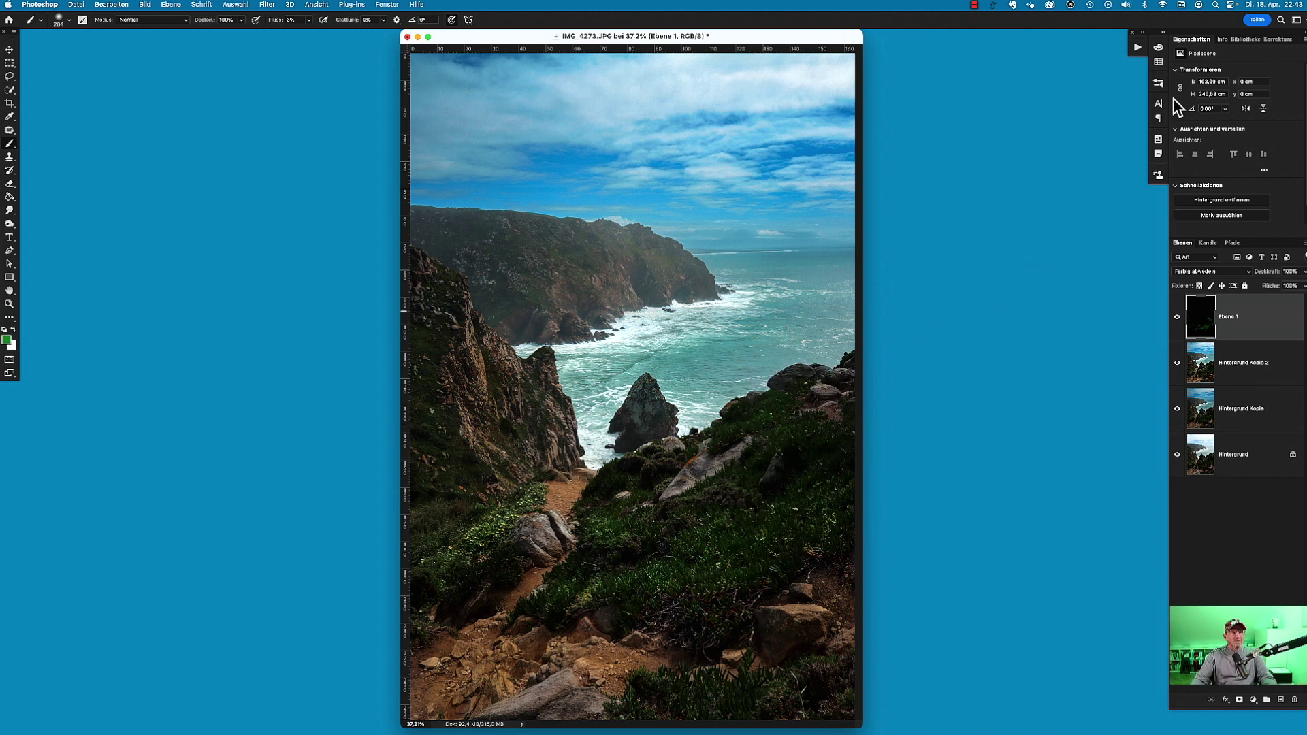
Step: Choose a blue-teal swatch, undoing a first trial stroke on the sea
left_click(1158, 63)
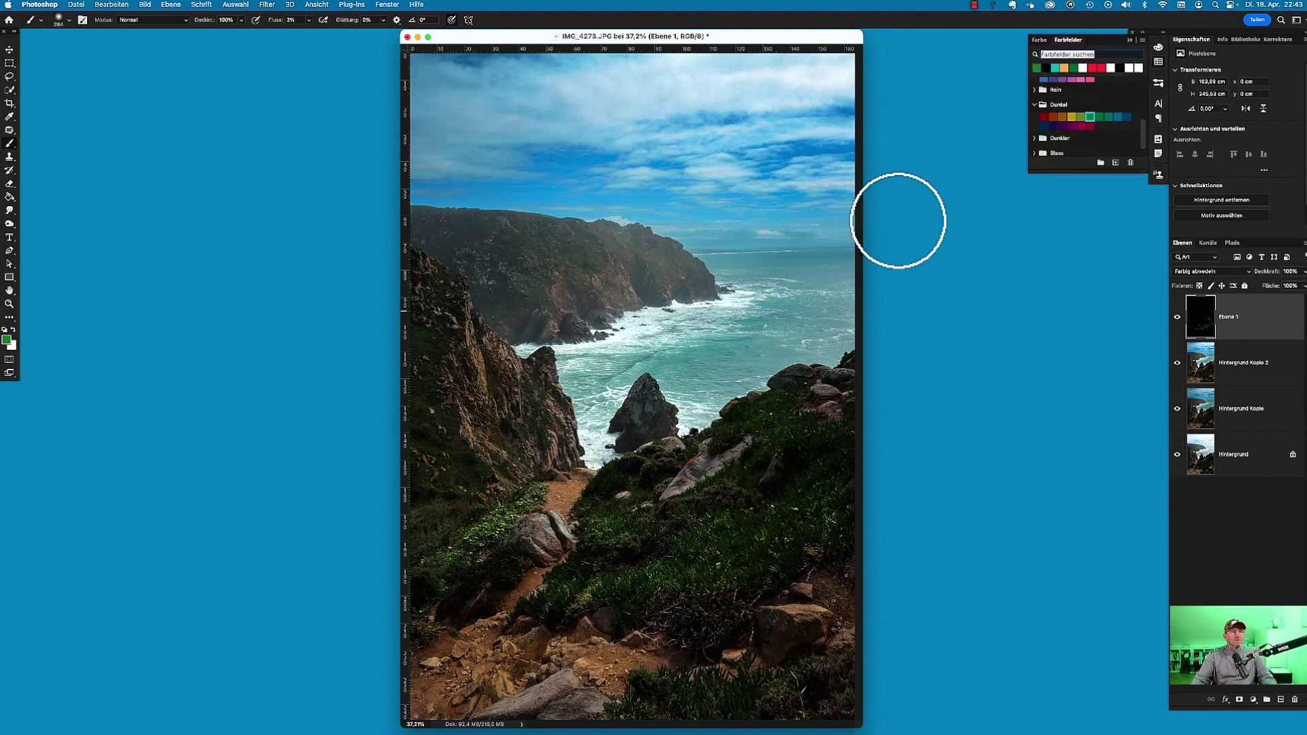
left_click(1117, 117)
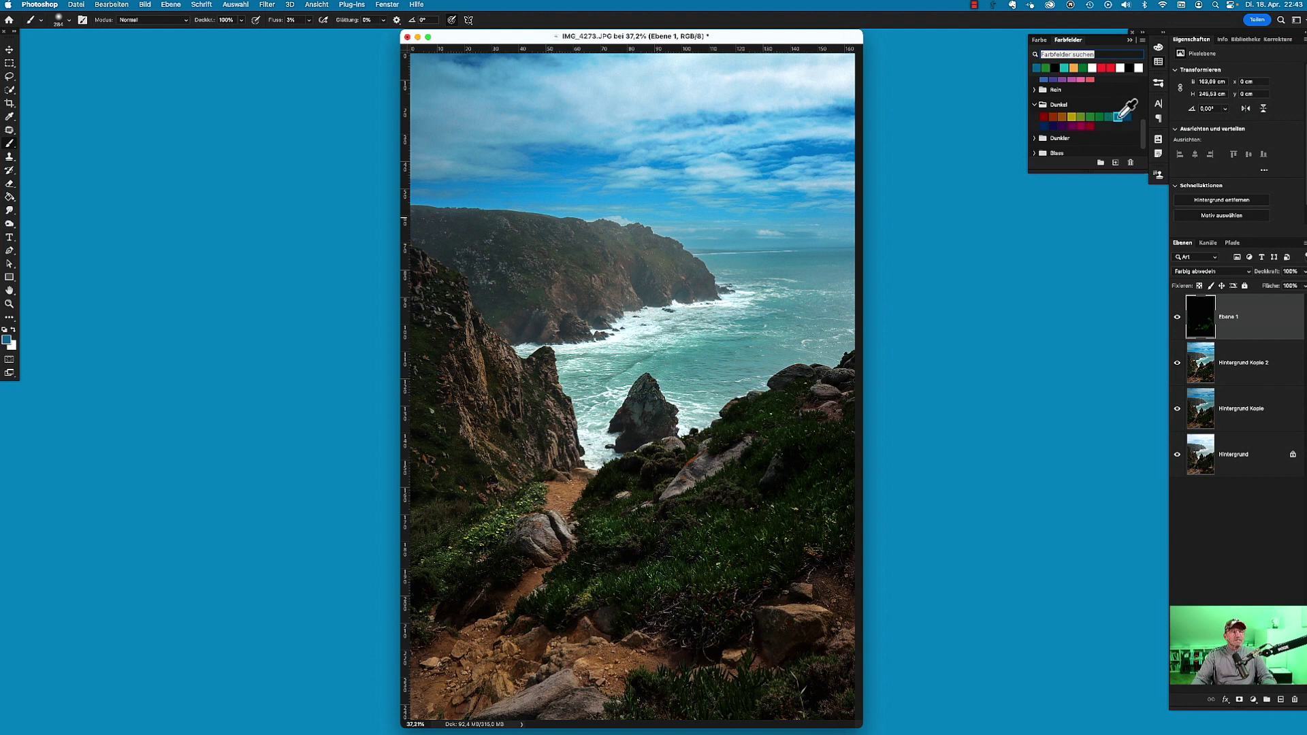
mouse_move(777, 317)
left_mouse_down()
mouse_move(744, 336)
mouse_move(779, 312)
mouse_move(768, 342)
mouse_move(805, 326)
left_mouse_up()
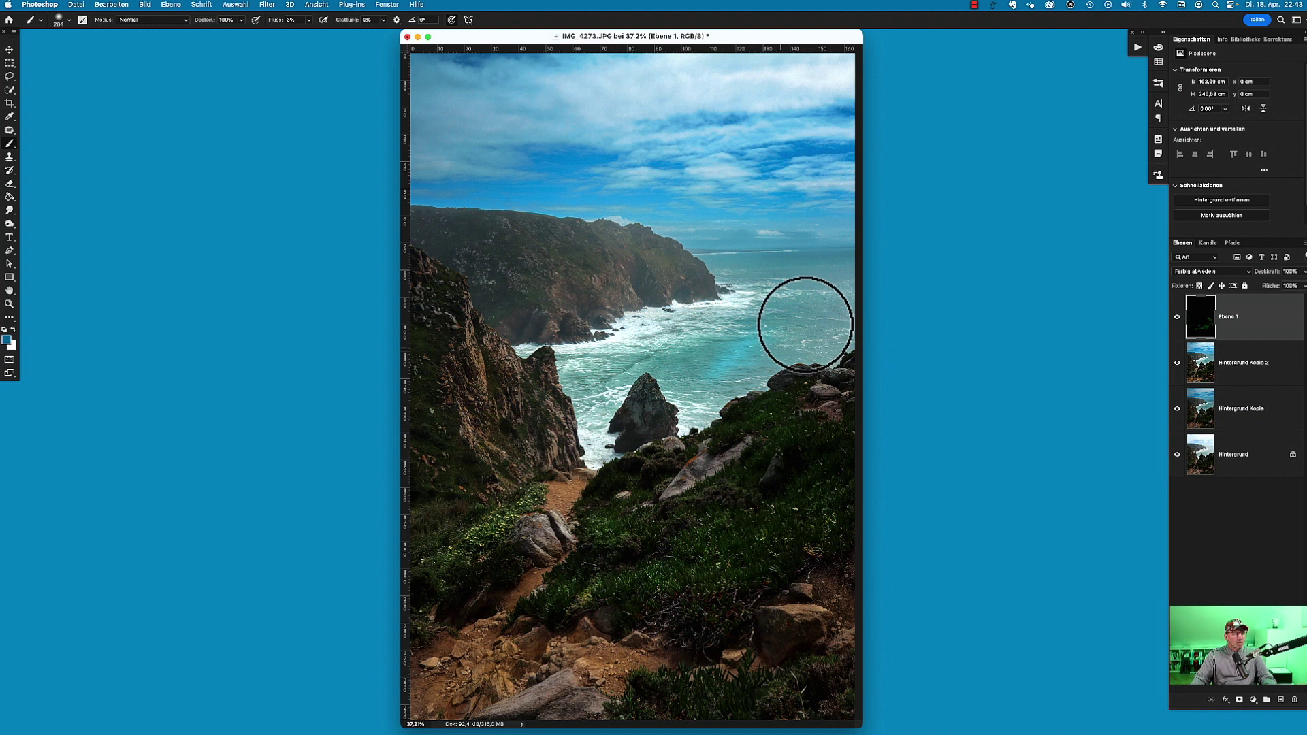
key("ctrl+z")
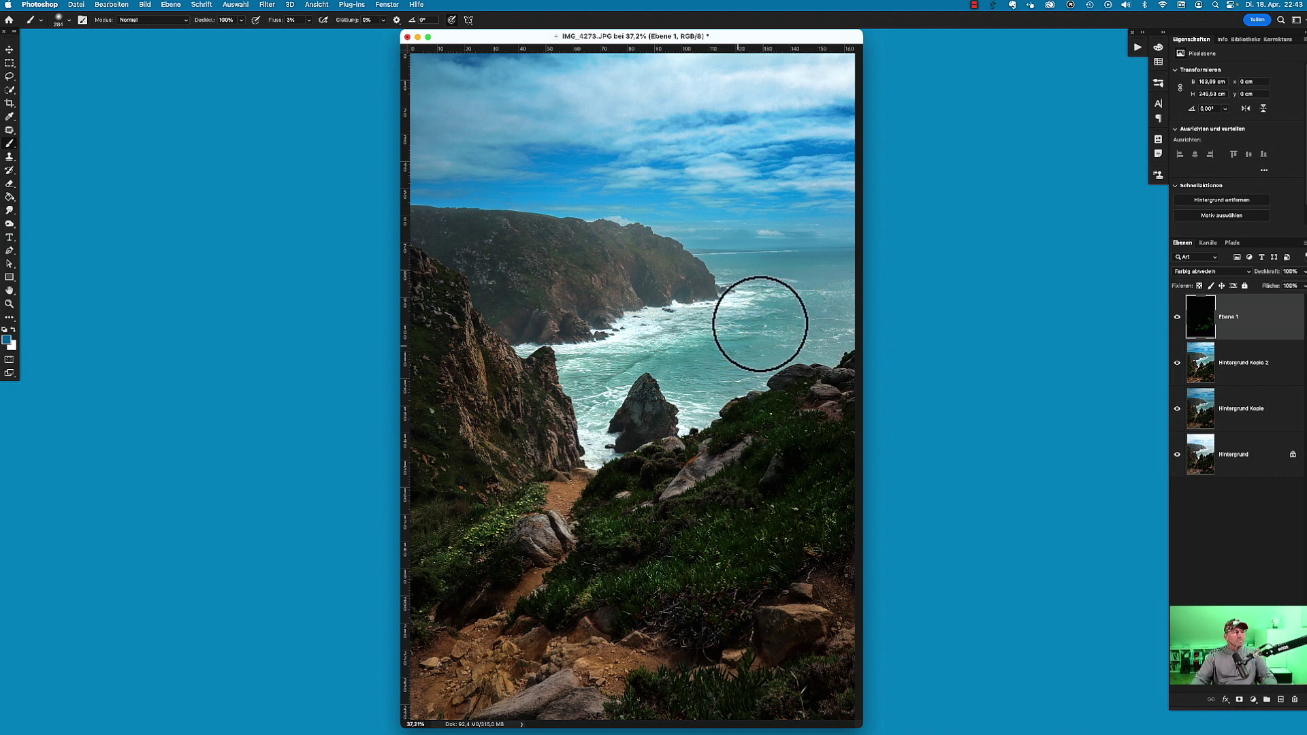
Step: Enlarge the brush to 637 and paint teal dodge strokes across the water in the bay
scroll(757, 328, "up", 3)
left_click_drag(729, 352, 787, 342)
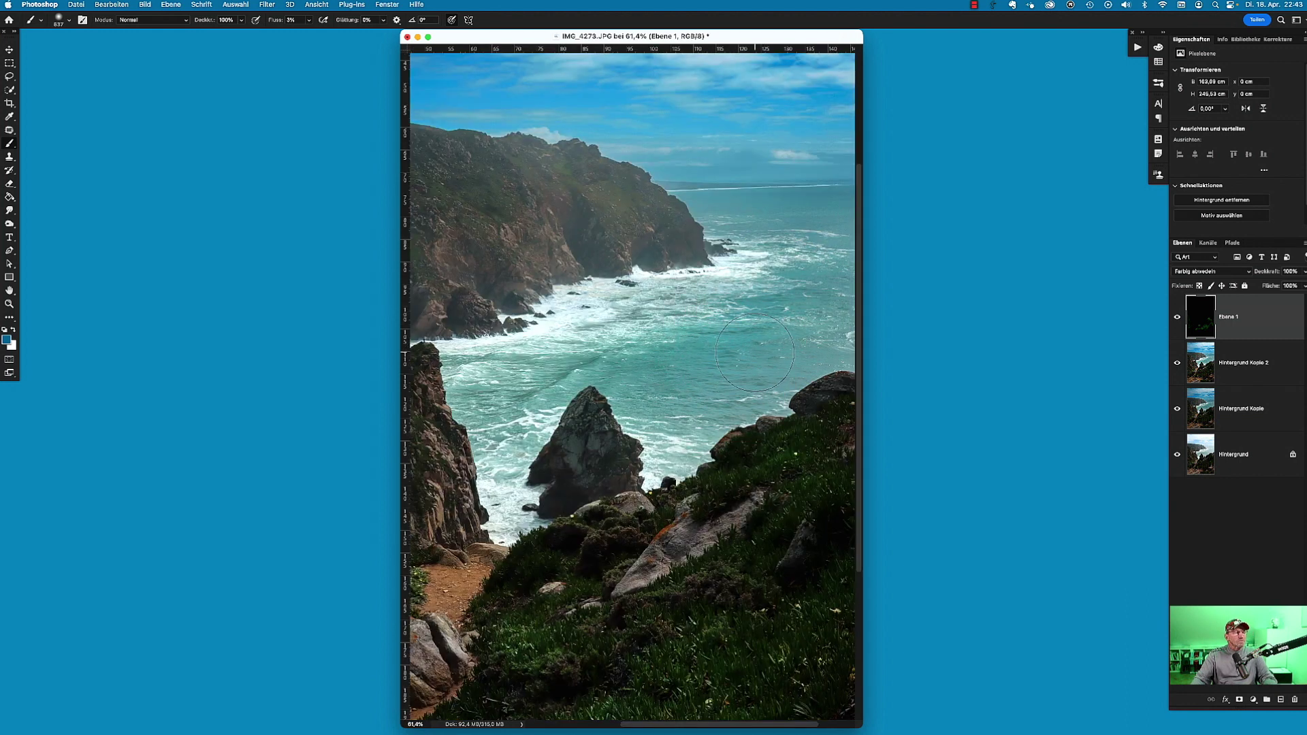
mouse_move(700, 357)
left_mouse_down()
mouse_move(594, 327)
mouse_move(524, 355)
mouse_move(476, 398)
mouse_move(598, 347)
left_mouse_up()
key("super+0")
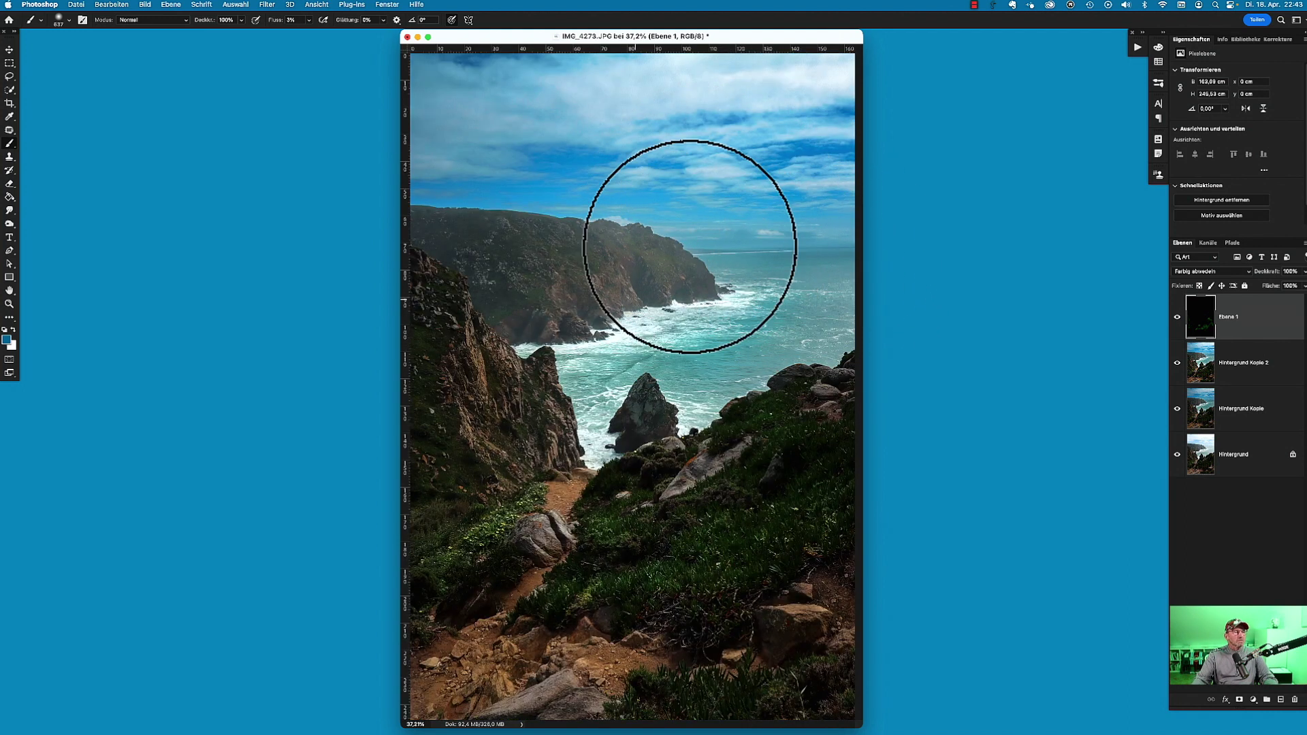
Step: Select Hintergrund Kopie, Hintergrund Kopie 2 and Ebene 1 and merge them with Sichtbare auf eine Ebene reduzieren
left_click(1276, 420)
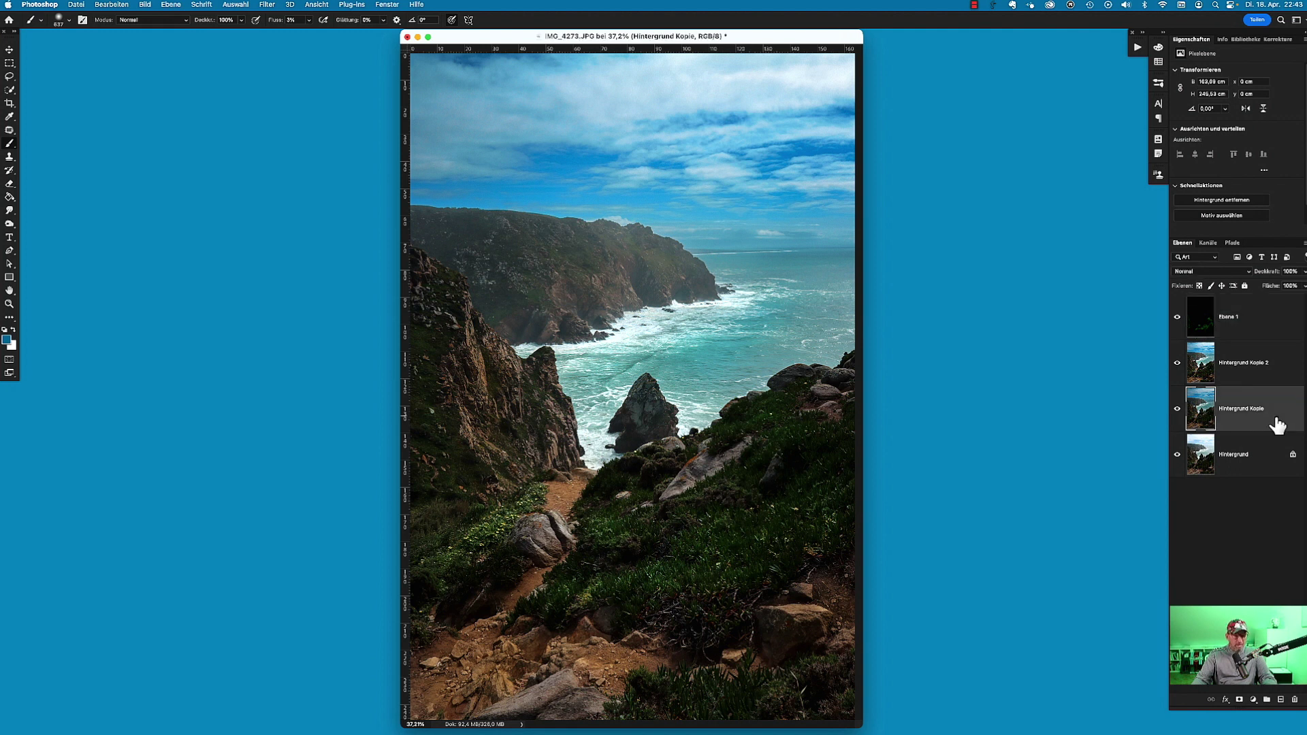
left_click(1279, 374, "shift")
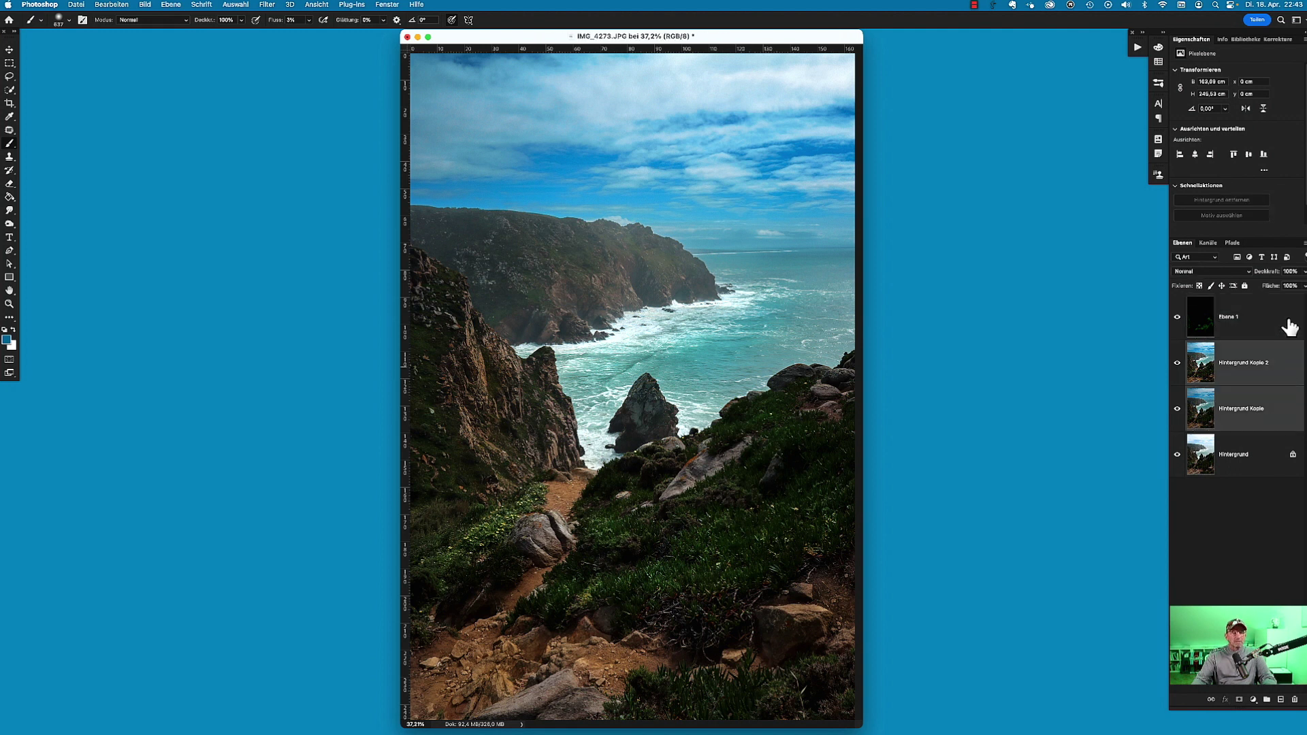
left_click(1289, 328, "shift")
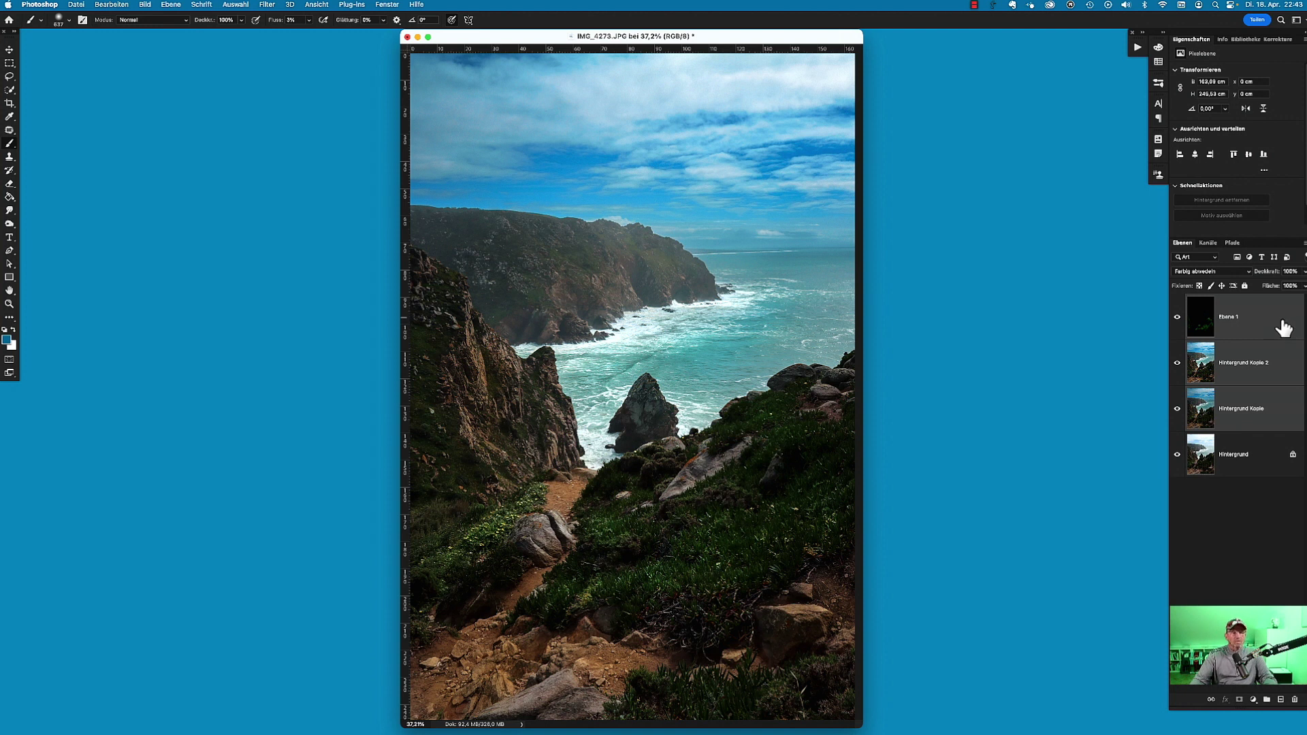
right_click(1276, 327)
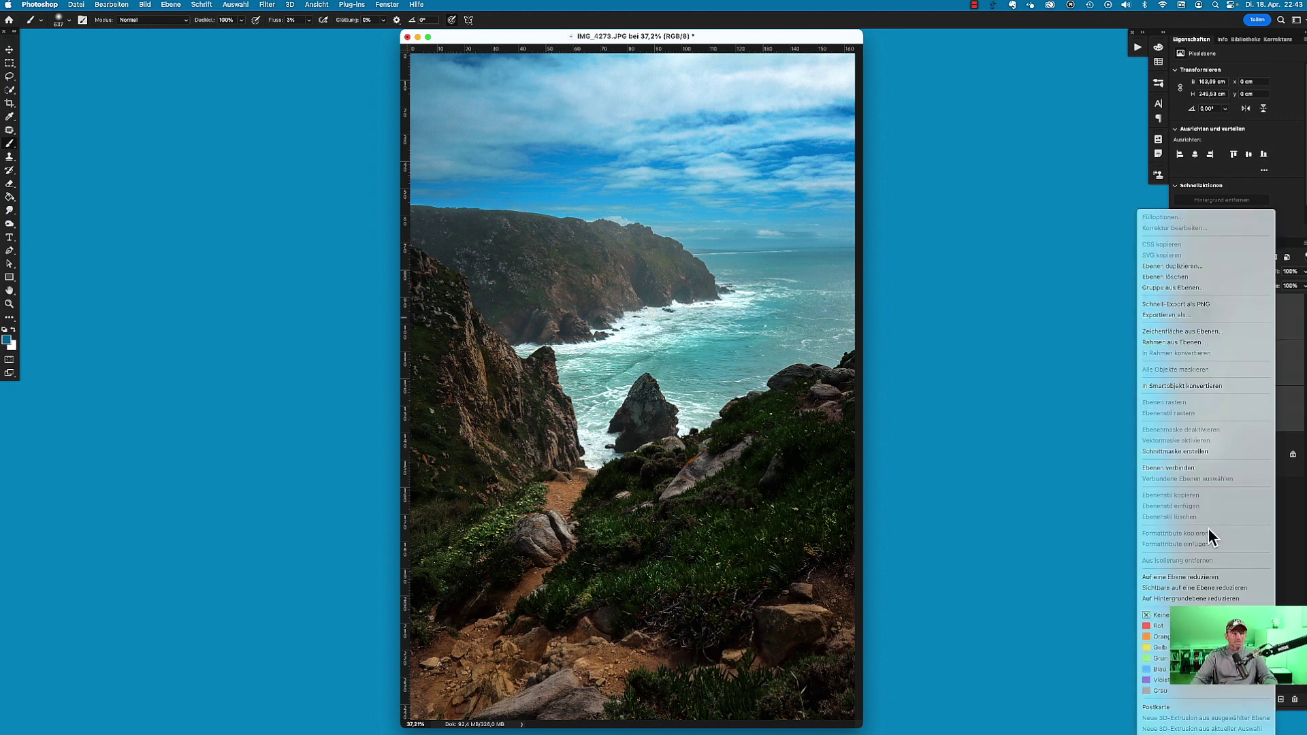
left_click(1208, 577)
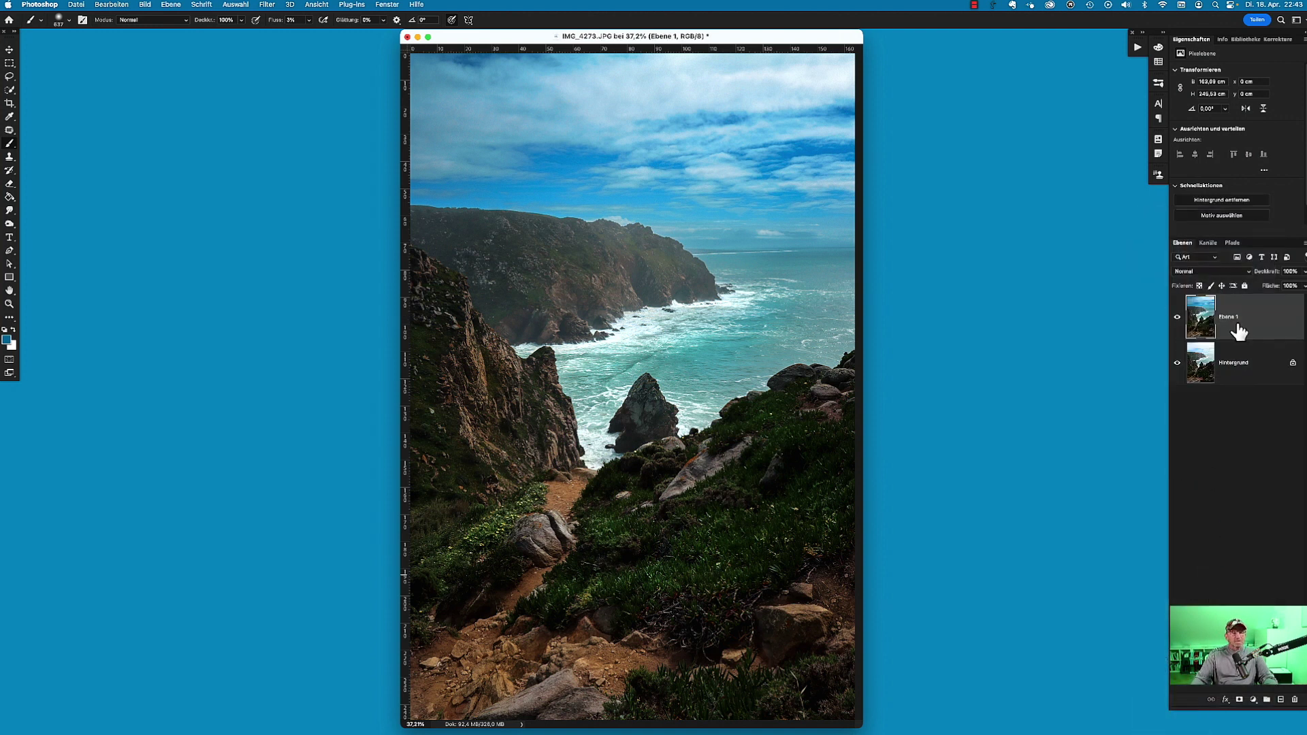
Step: Toggle the merged Ebene 1's visibility to compare it against the original Hintergrund
left_click(1177, 317)
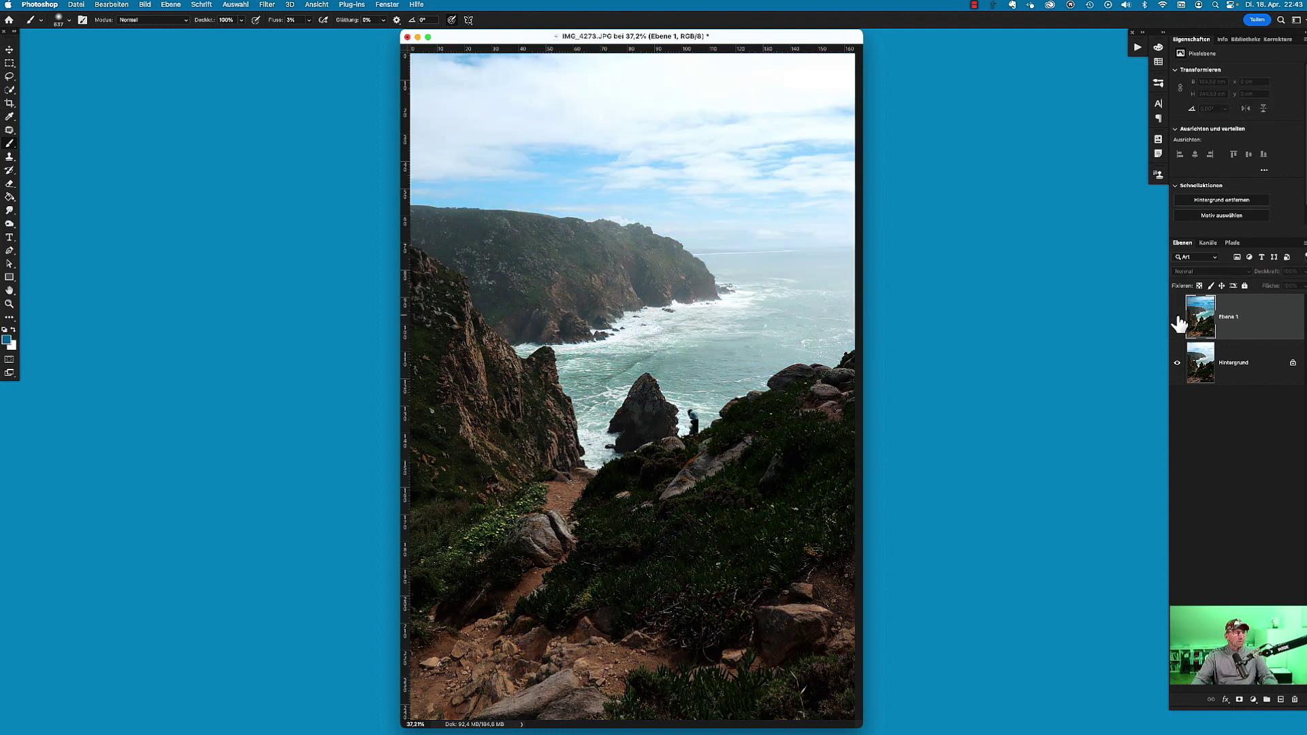
left_click(1177, 317)
left_click(1177, 317)
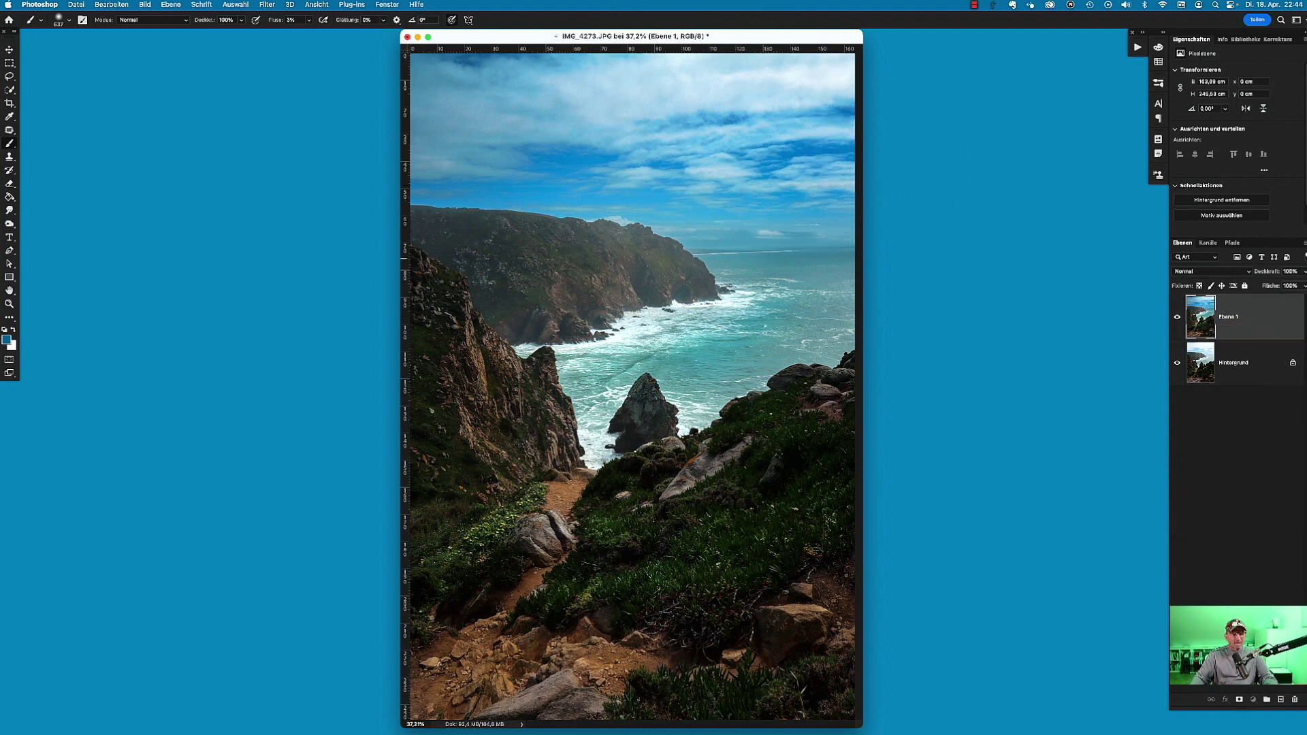
Step: Duplicate Ebene 1 and, in Camera Raw, desaturate the sky to -39 with a top-down Linearer Verlauf mask
left_click_drag(1199, 317, 1280, 699)
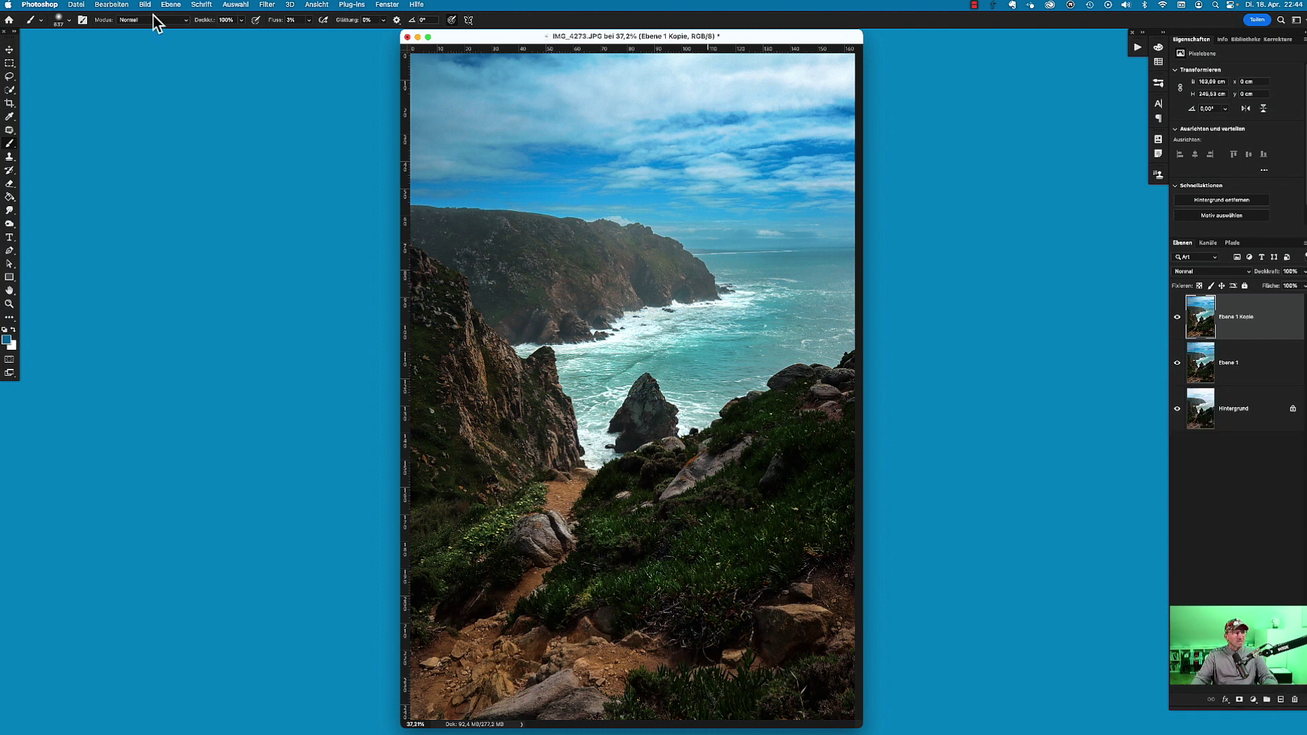
left_click(267, 5)
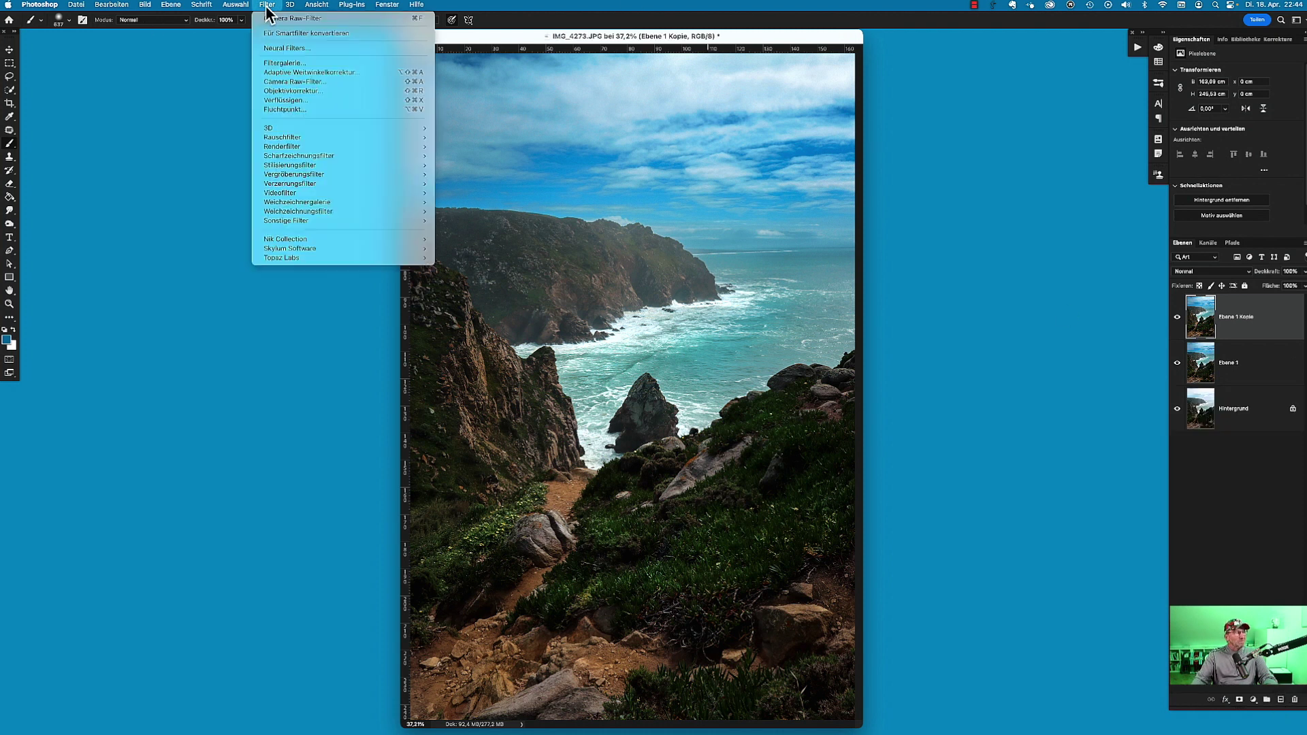
left_click(292, 82)
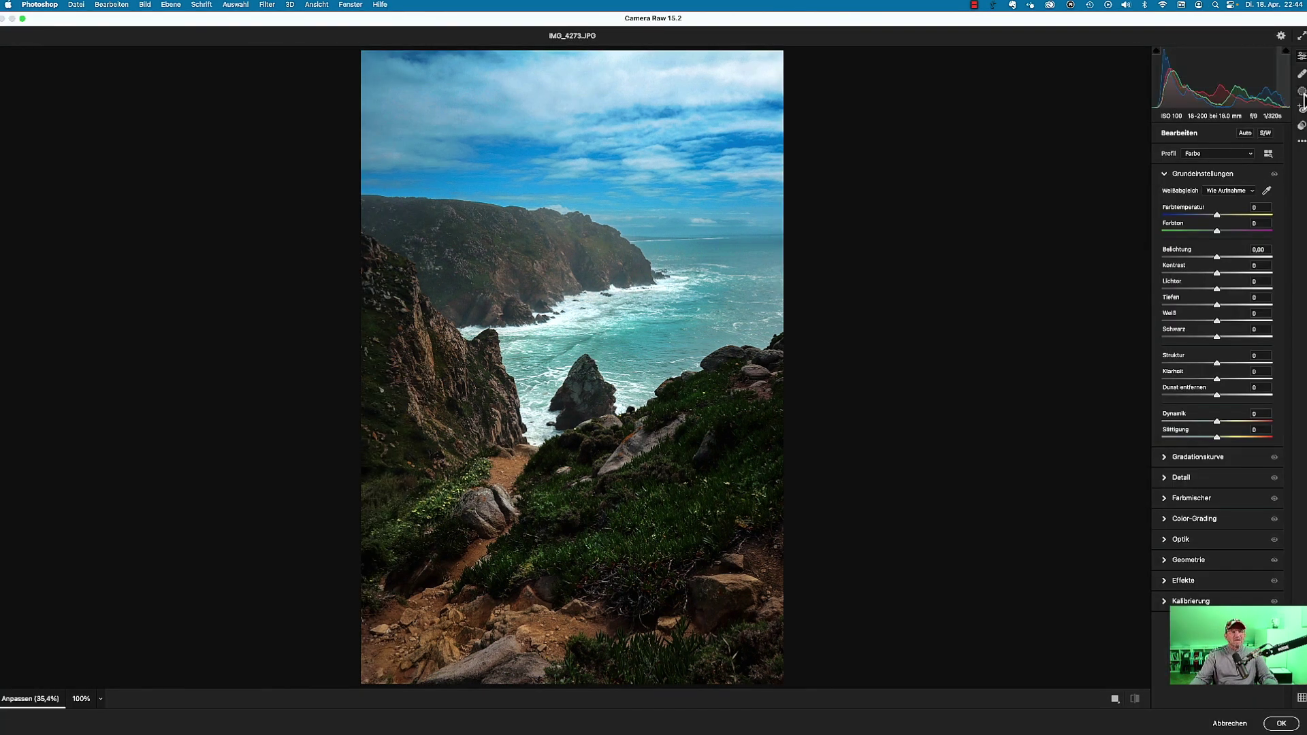
left_click(1301, 92)
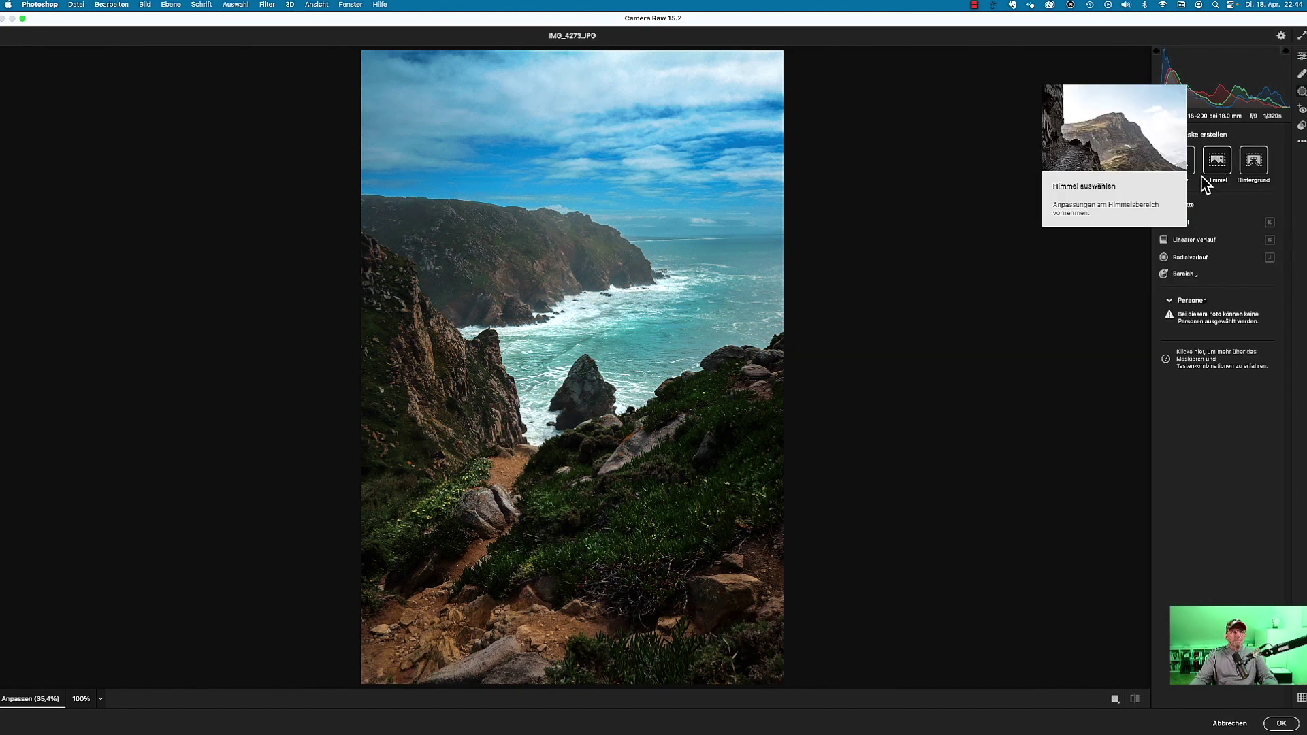
left_click(1178, 240)
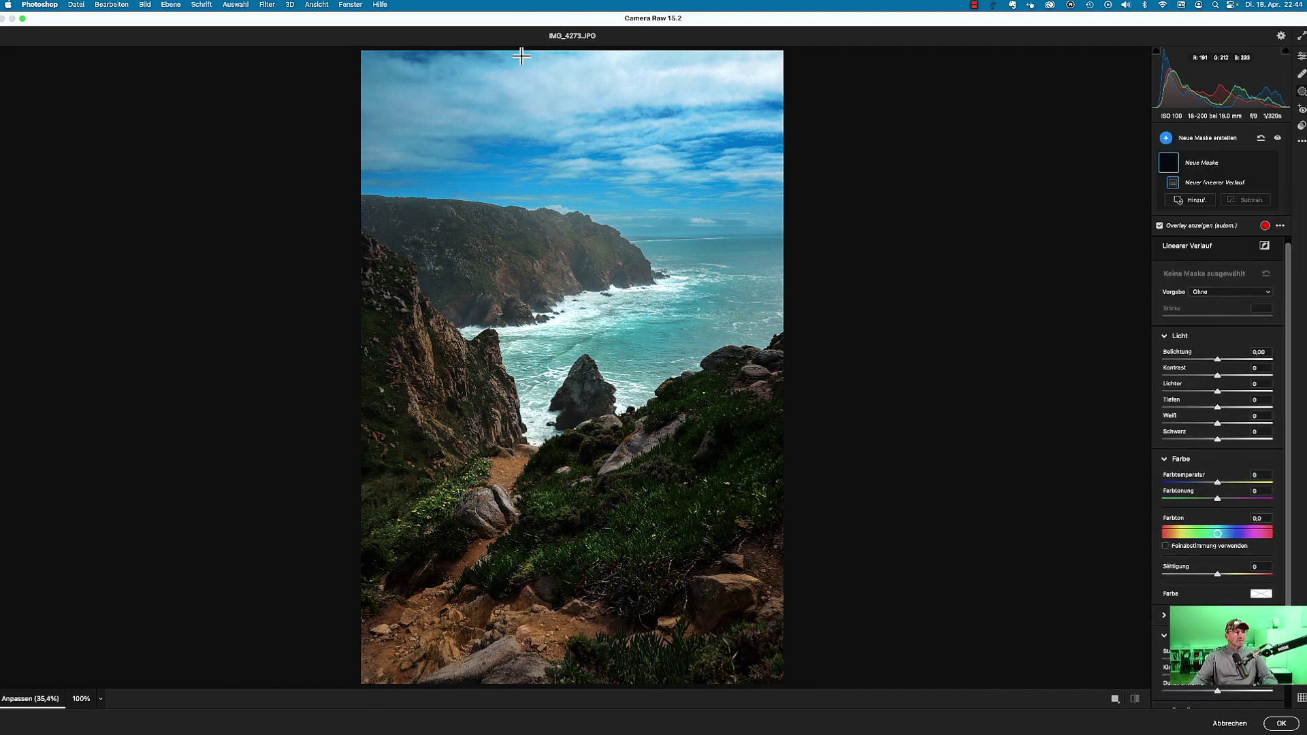
mouse_move(571, 54)
left_mouse_down()
mouse_move(562, 202)
mouse_move(573, 288)
left_mouse_up()
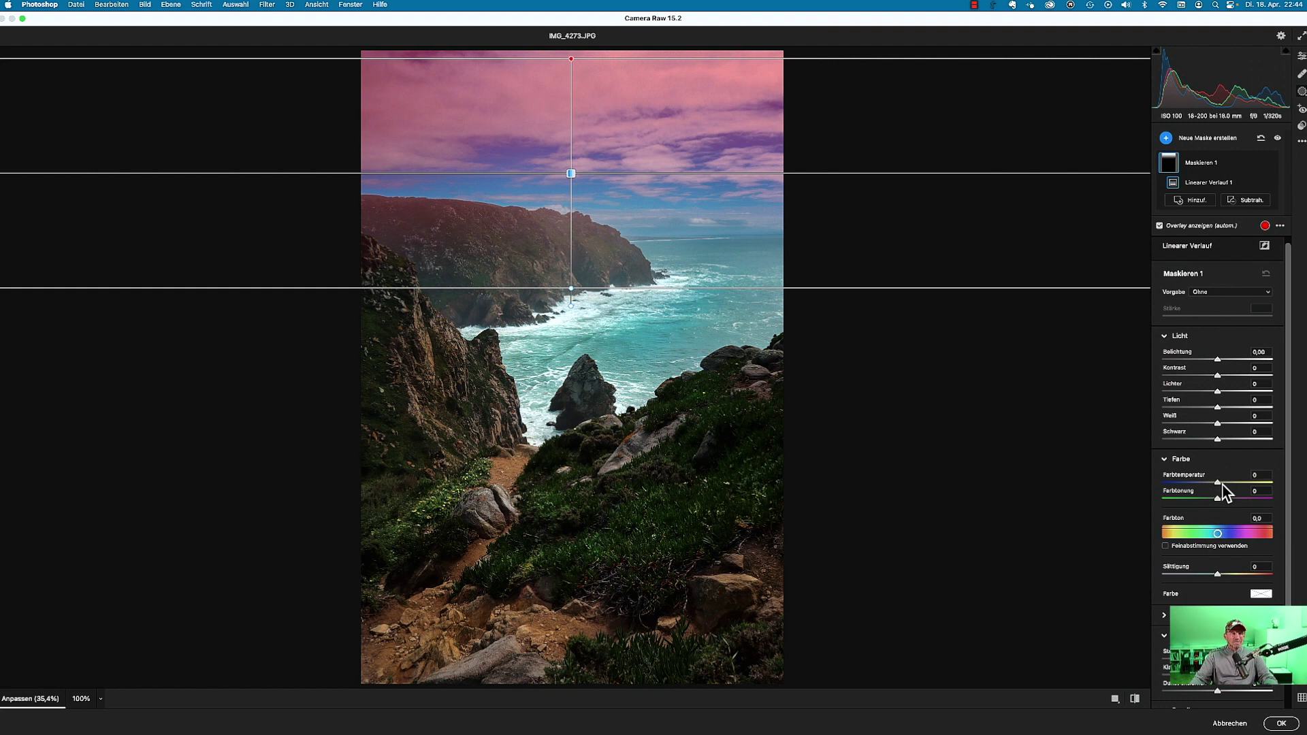
scroll(1223, 485, "down", 2)
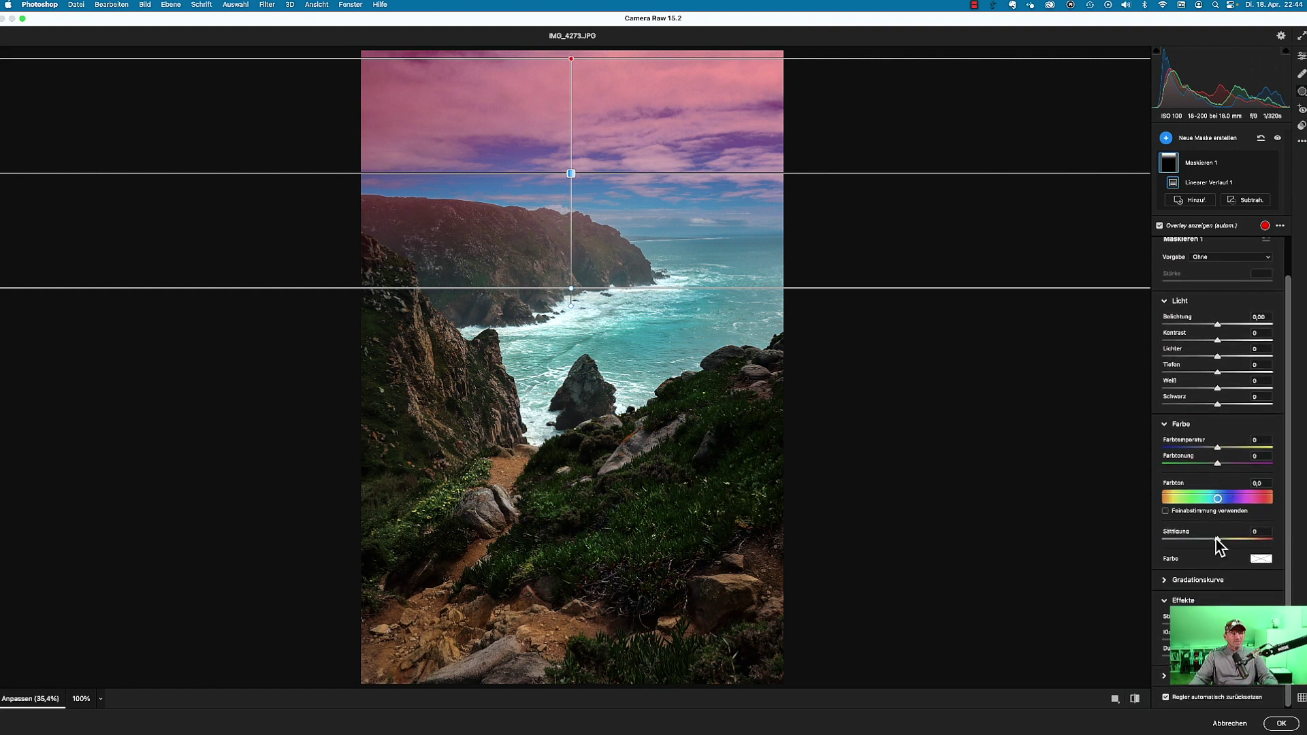
left_click_drag(1216, 539, 1200, 538)
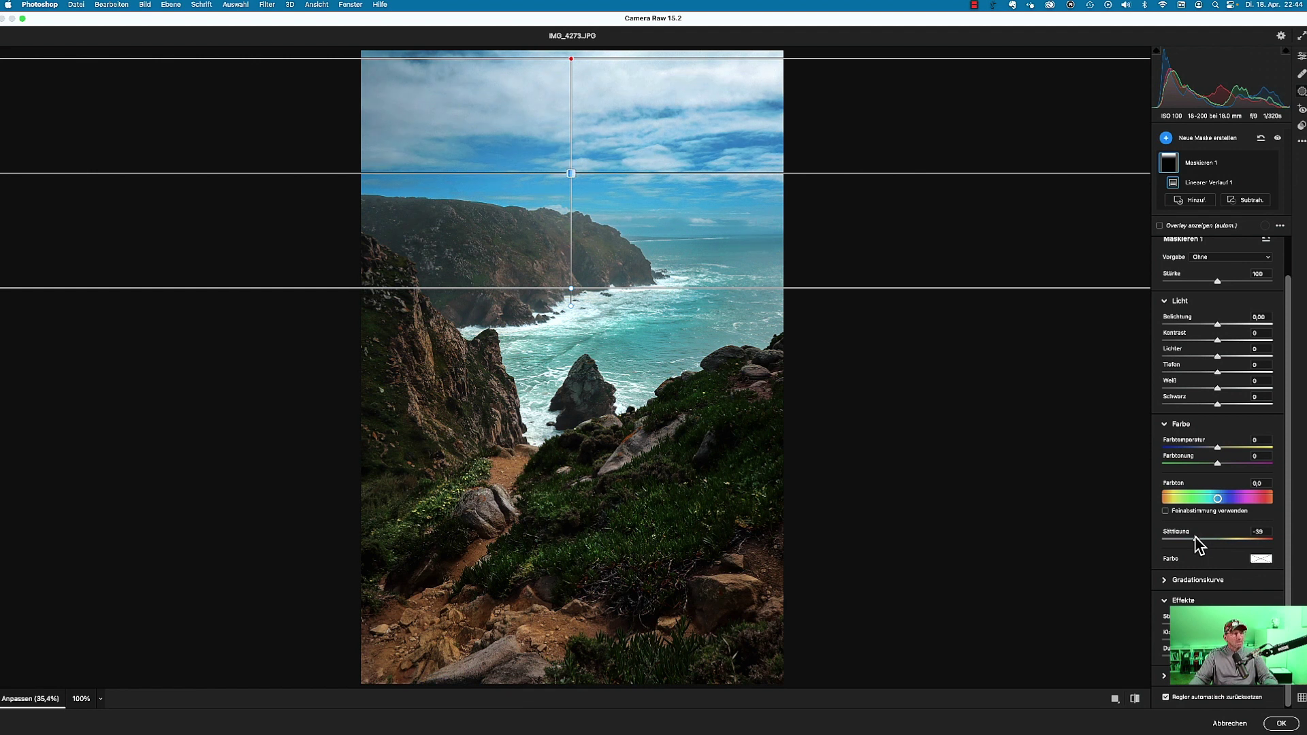
left_click(1281, 725)
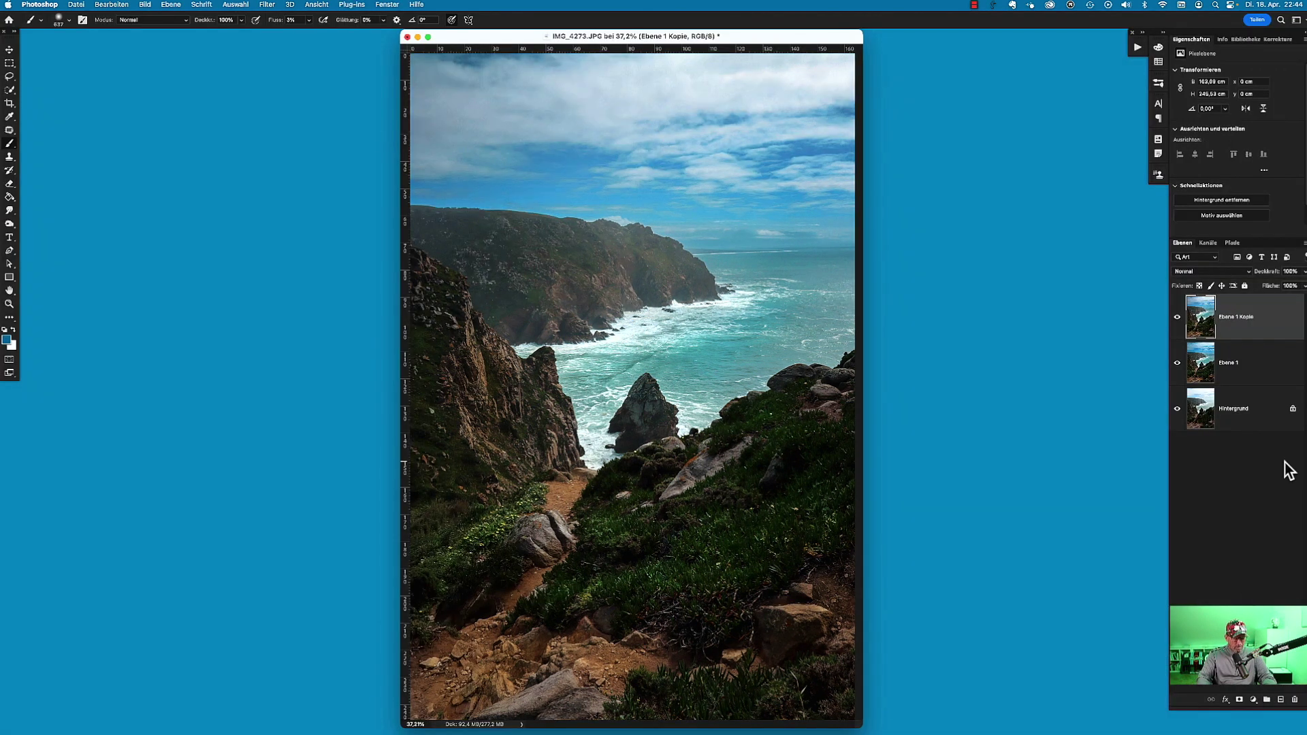
Step: Apply Tonwertkorrektur to Ebene 1 Kopie with the white input level pulled down to 242
key("super+l")
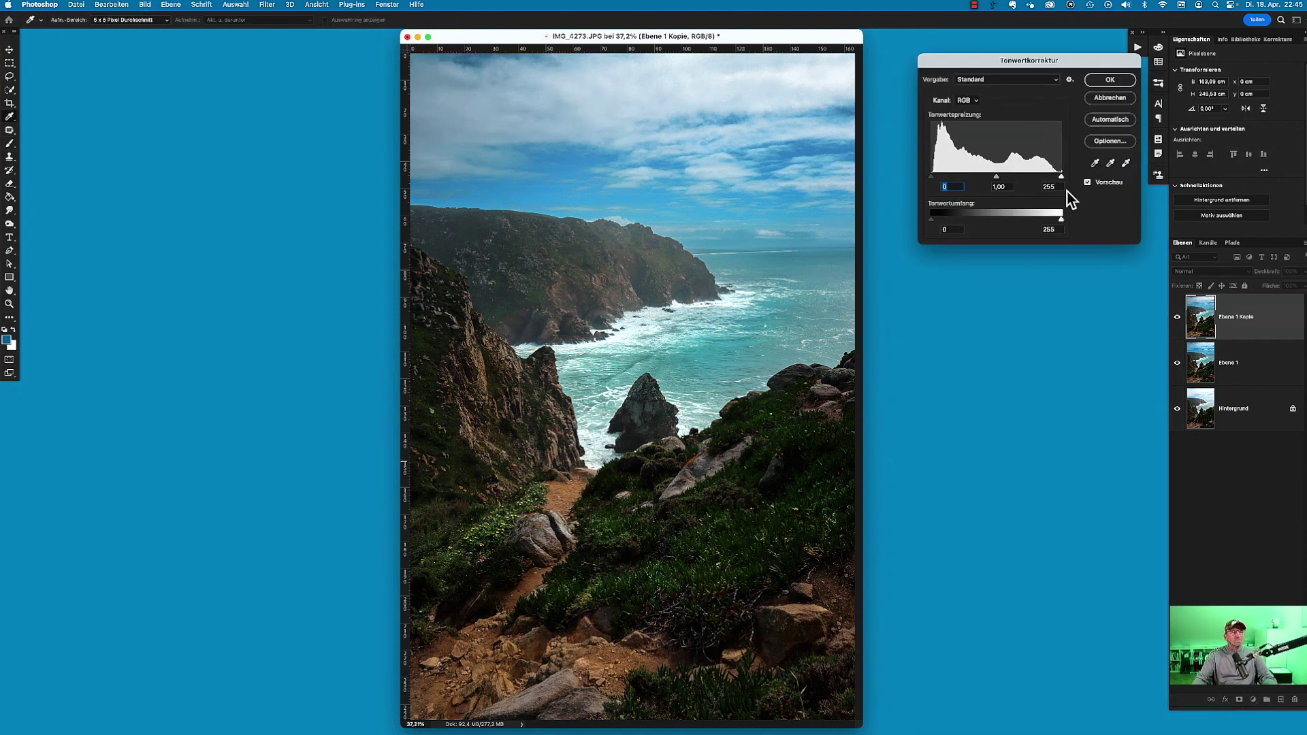
left_click_drag(1060, 174, 1055, 175)
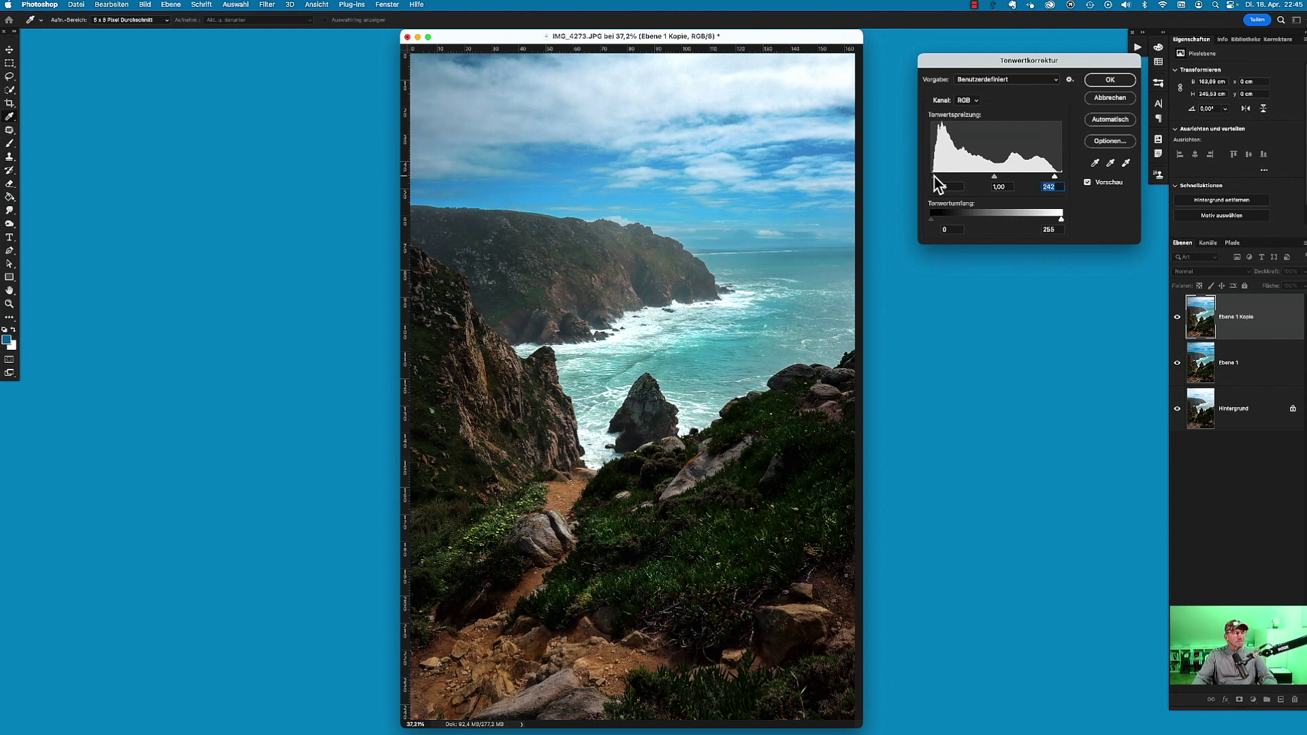
left_click(1108, 80)
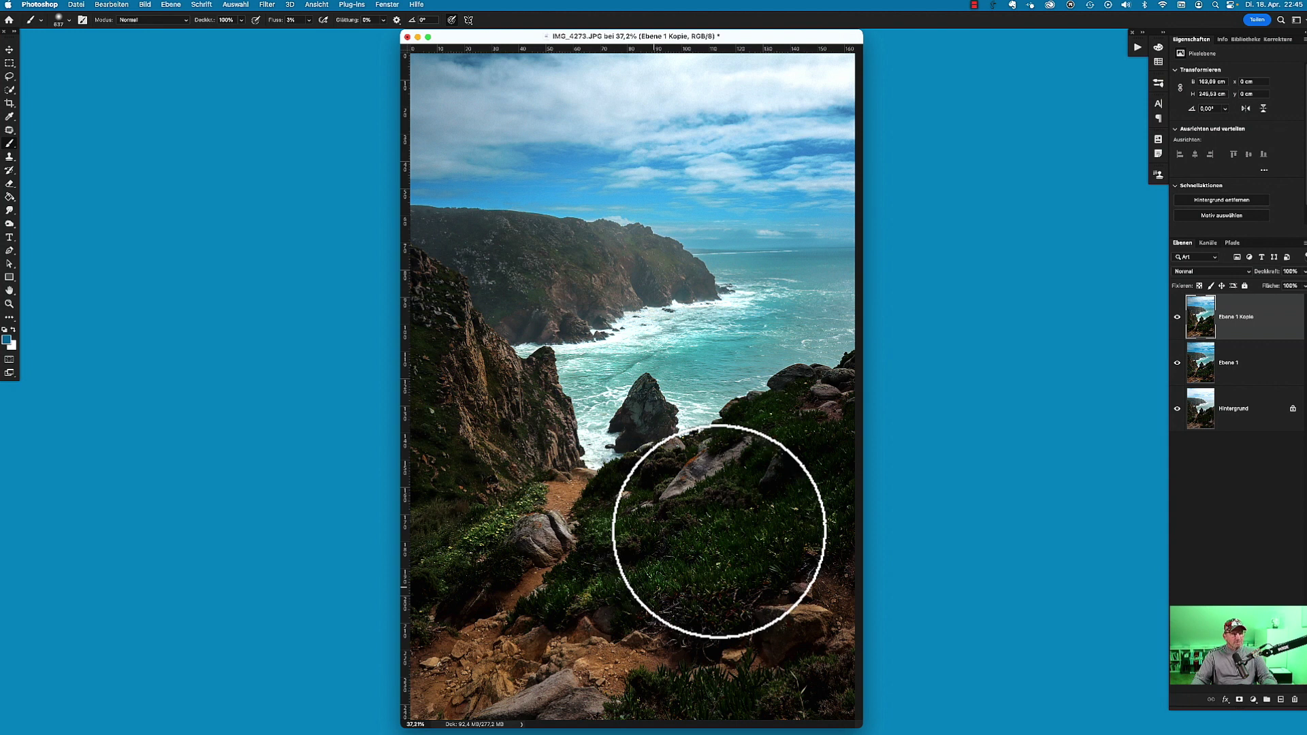
Step: Add a Kurven 1 layer lifting the black point (Eingabe 12, Ausgabe 28) at 86% Deckkraft
left_click(1277, 40)
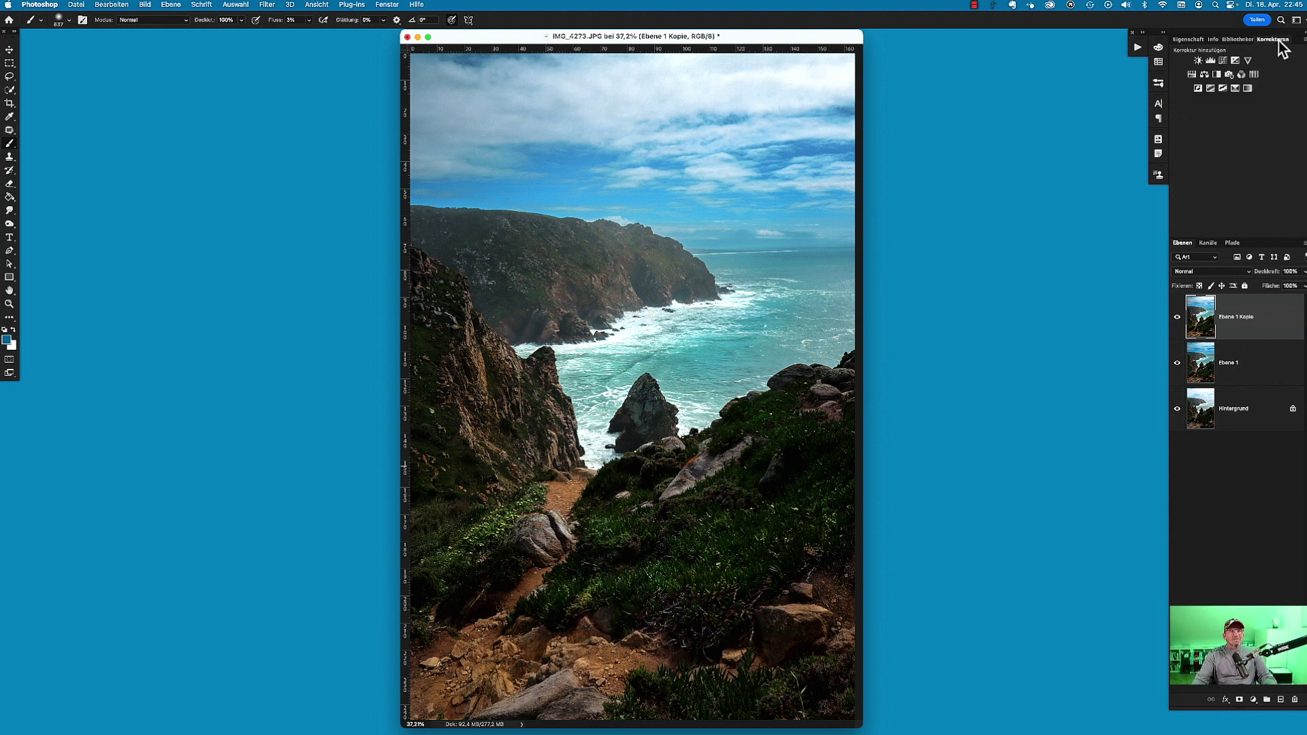
left_click(1222, 61)
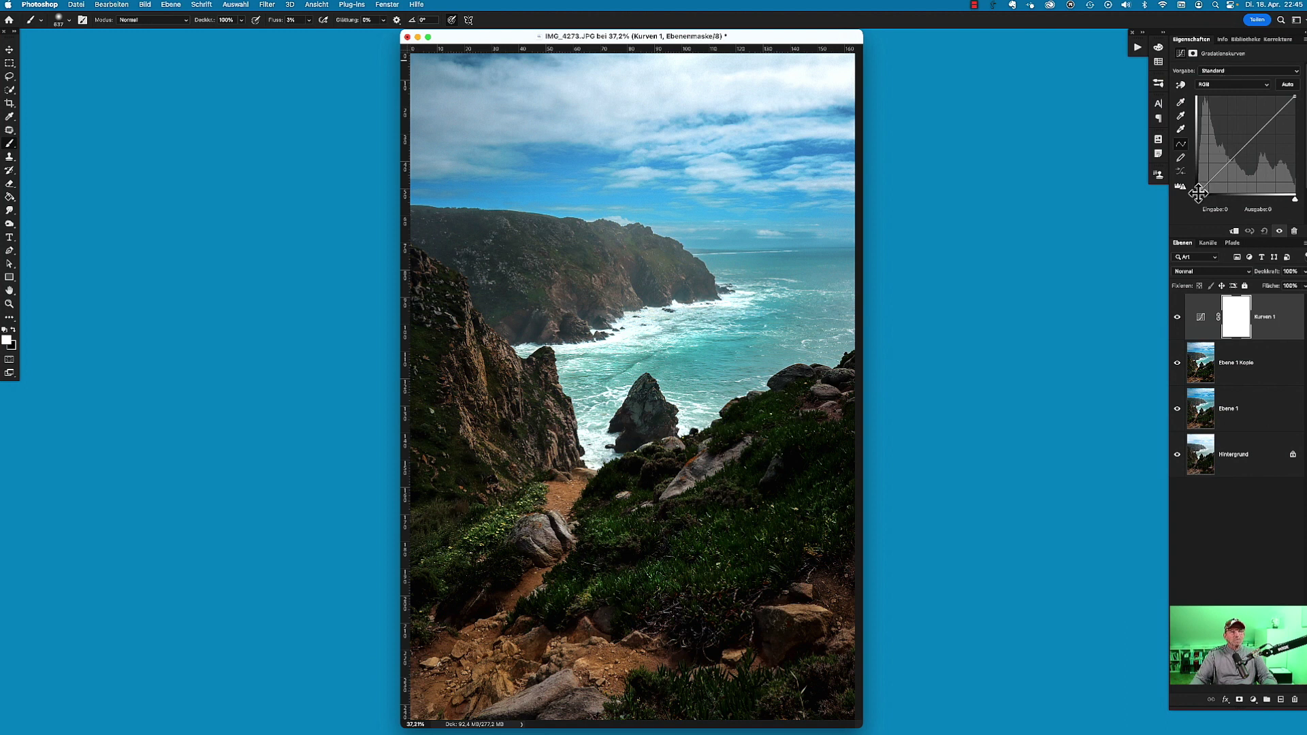
left_click_drag(1199, 194, 1202, 184)
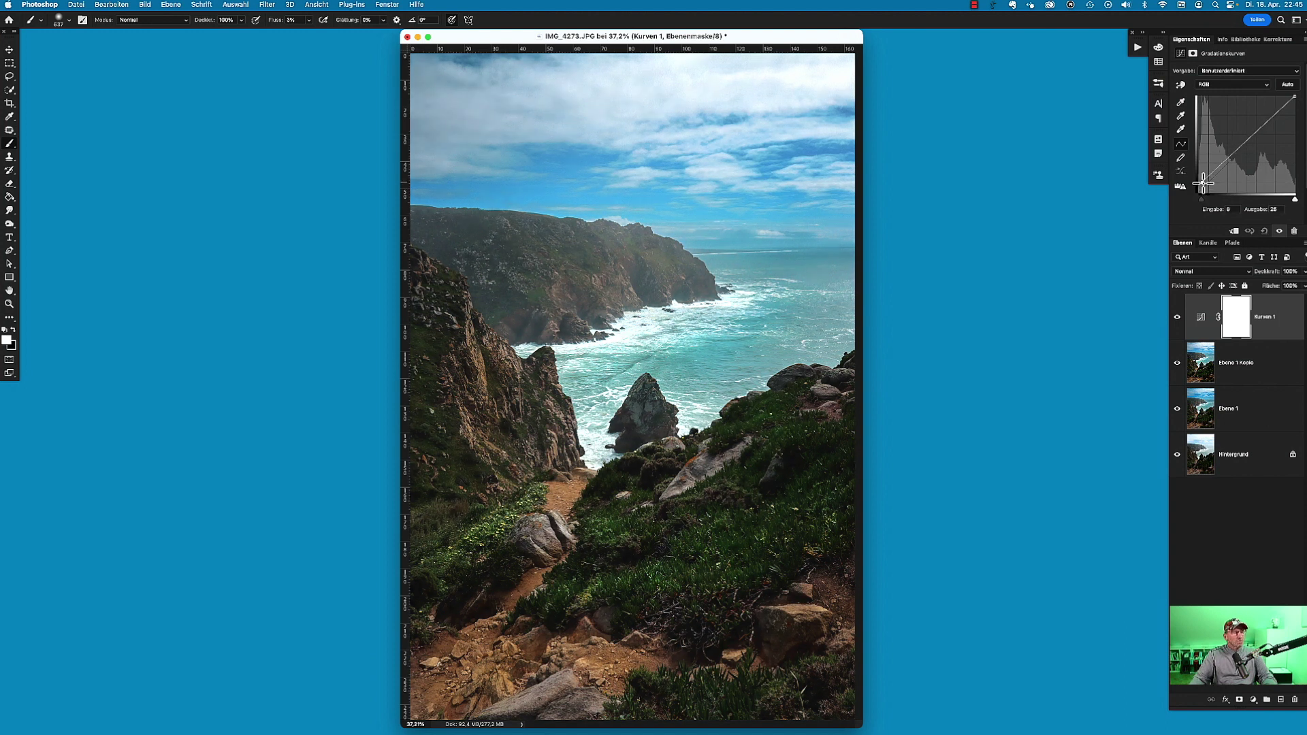
left_click(1176, 317)
left_click(1176, 318)
left_click(1176, 317)
left_click_drag(1269, 279, 1260, 280)
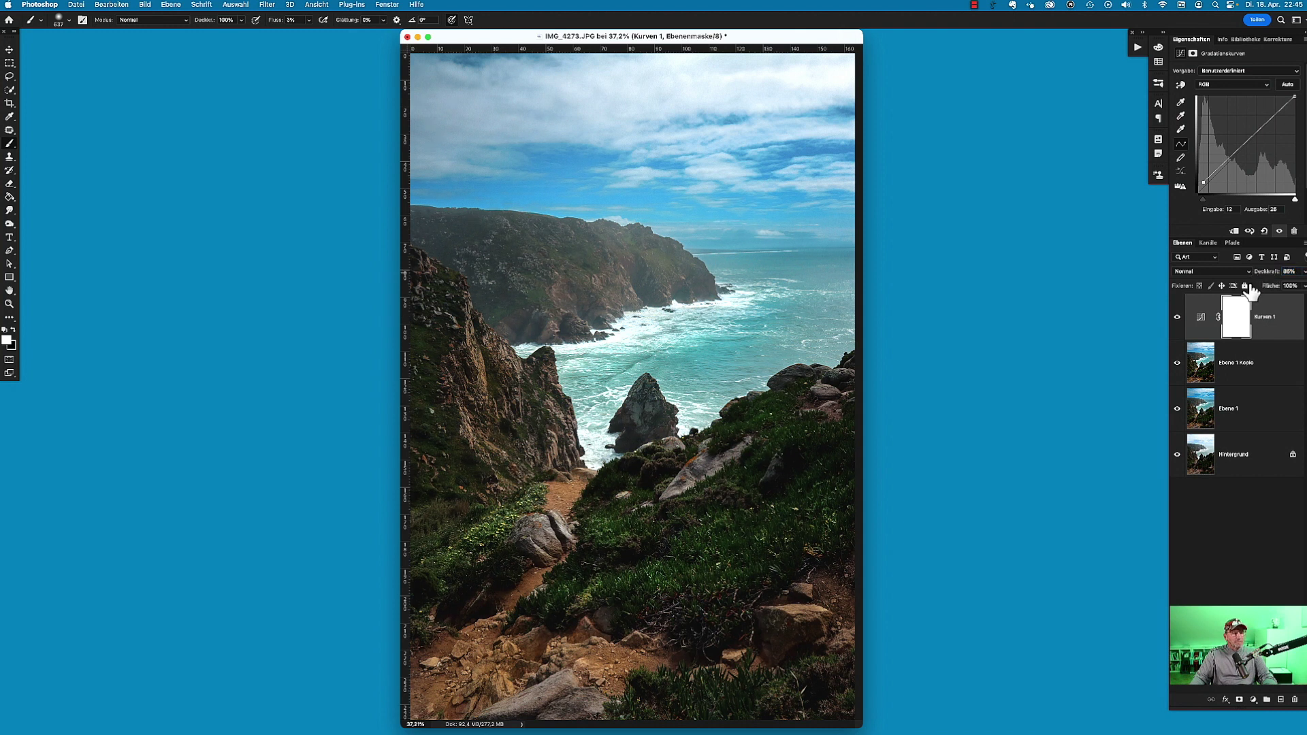
left_click(1176, 455, "alt")
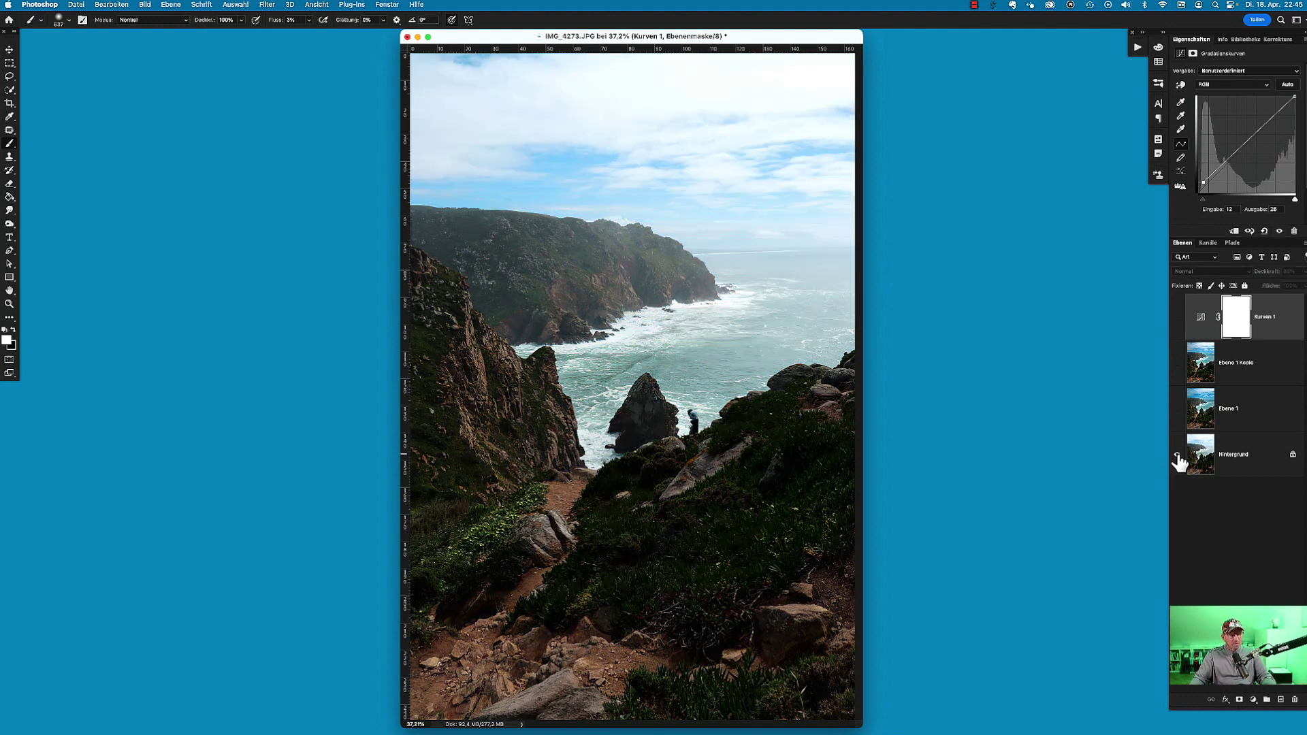
left_click(1177, 455, "alt")
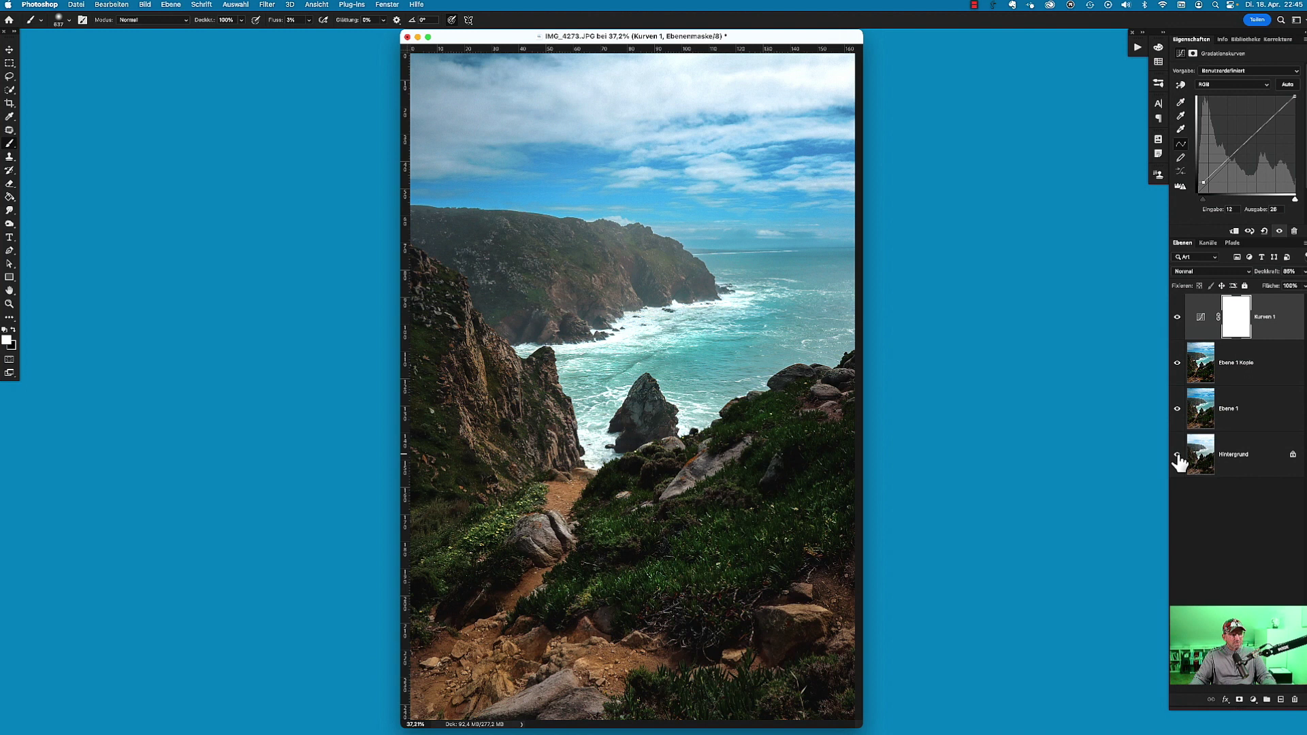
left_click(1177, 454, "alt")
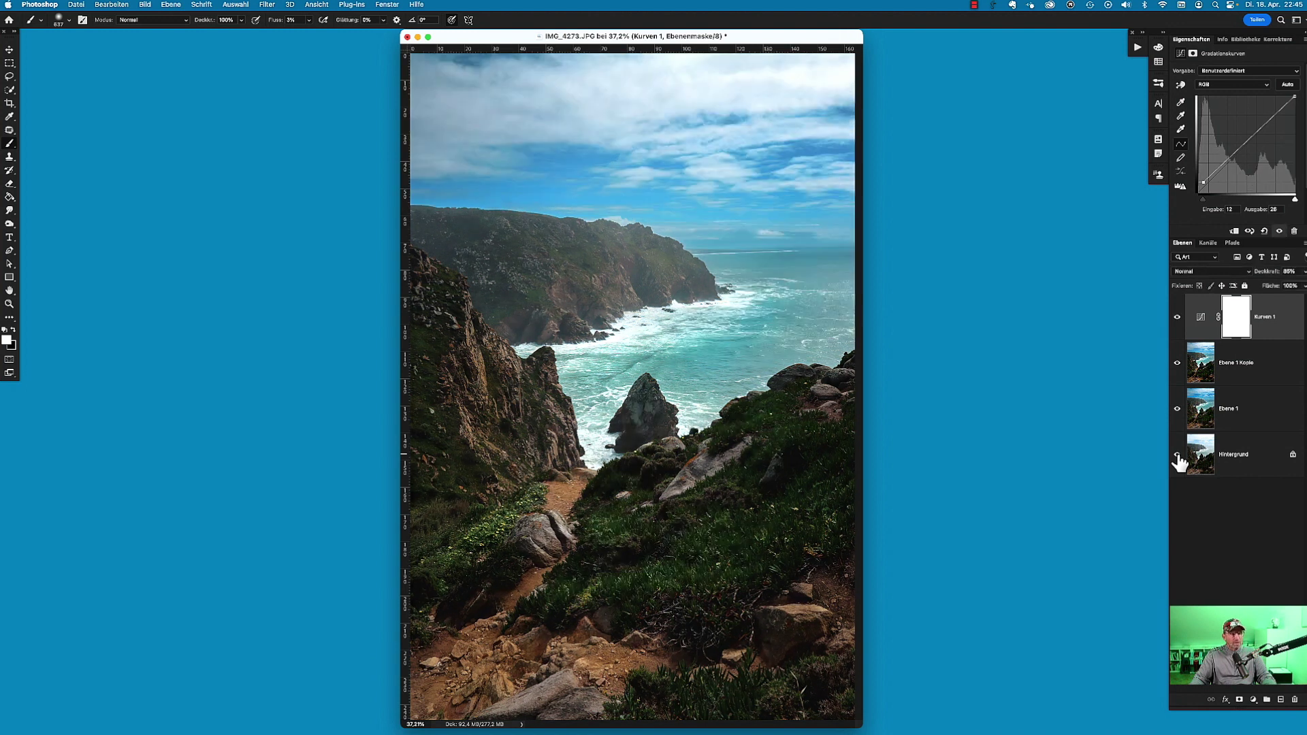